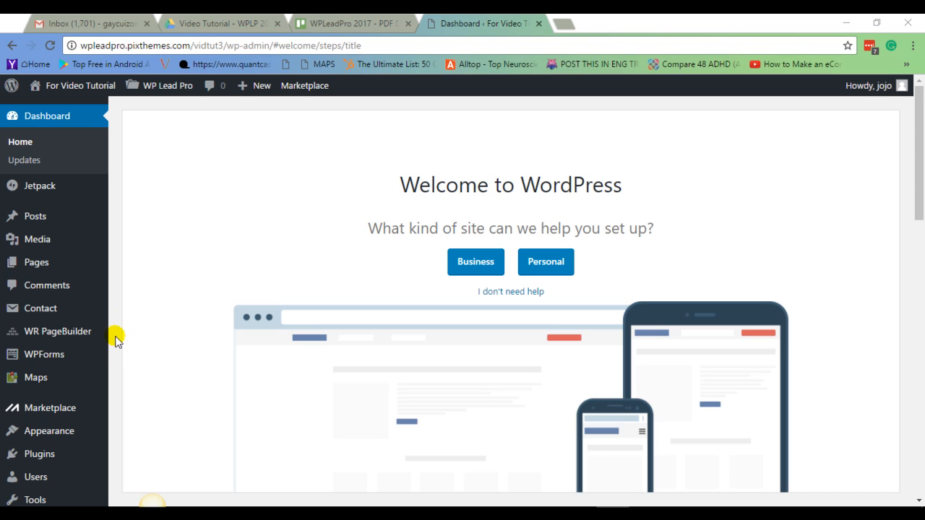
Open the Pro Version settings of the WP Lead Pro plugin.
scroll(116, 340, "down", 2)
mouse_move(54, 428)
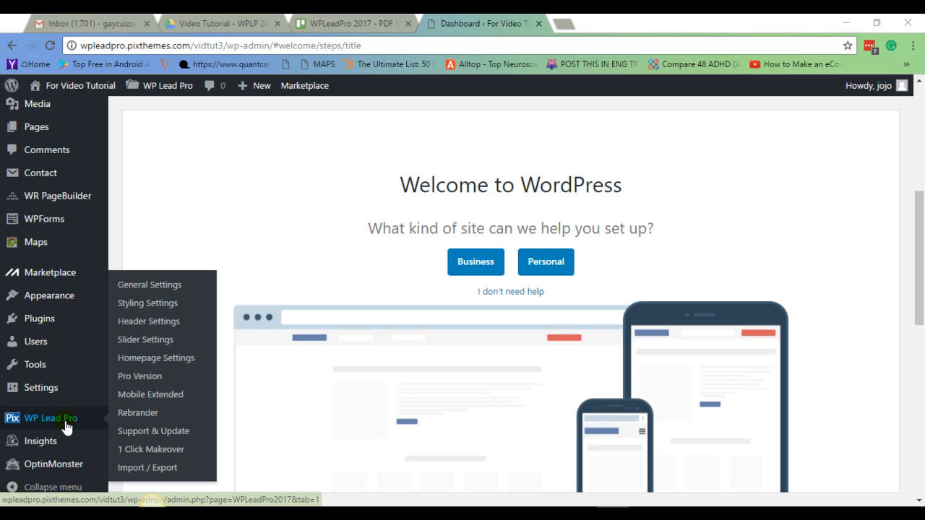
left_click(146, 376)
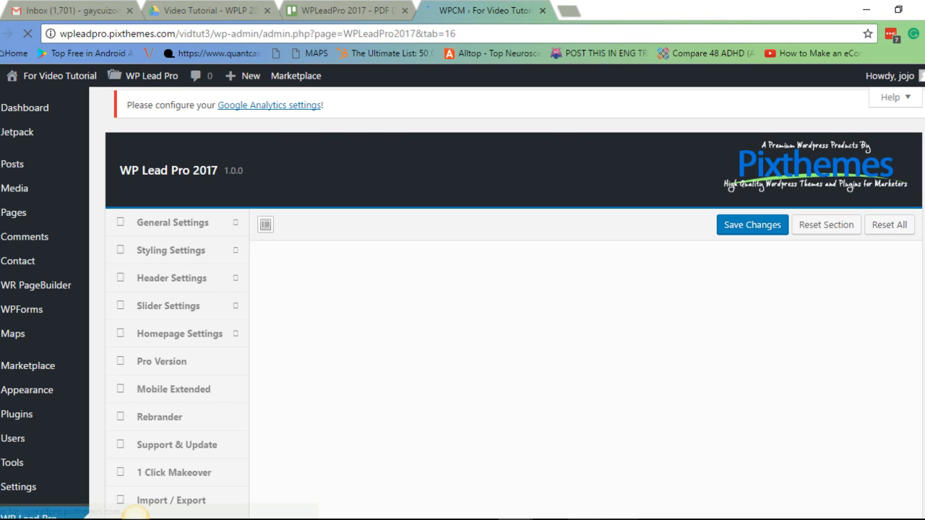
Paste the Pro licence key into the Enter Pro License field and save the changes.
left_click(621, 519)
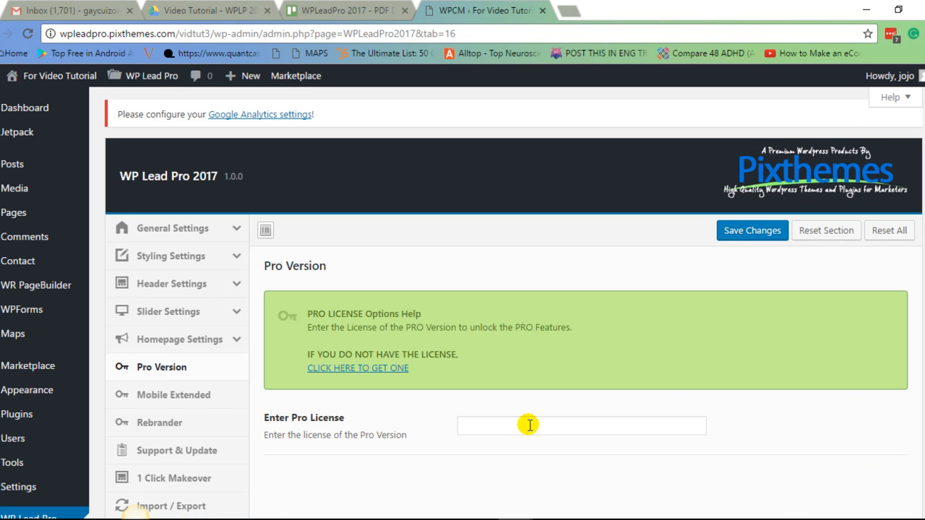
left_click(530, 425)
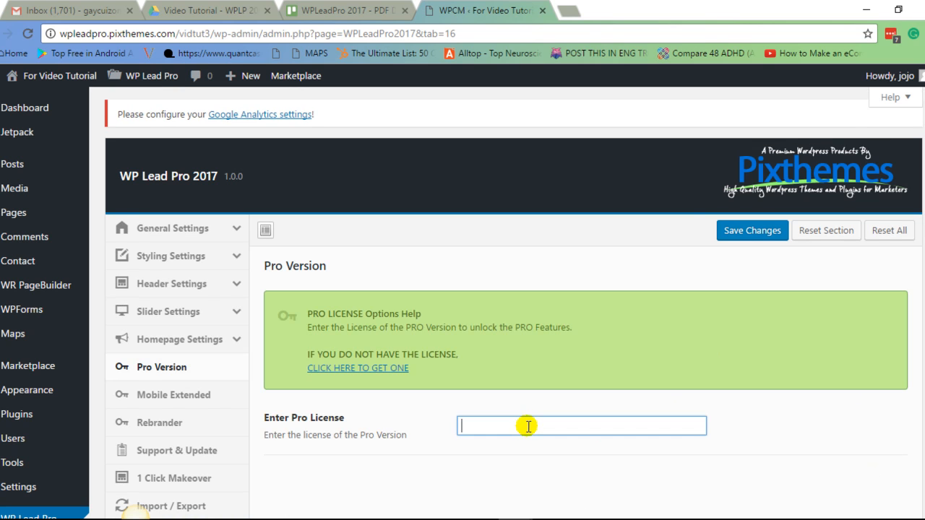
right_click(528, 428)
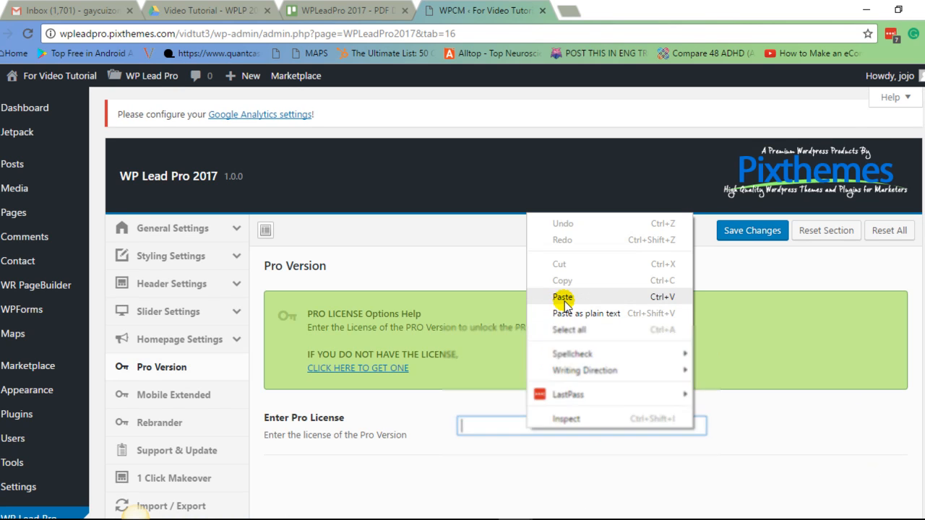
left_click(541, 355)
left_click(747, 233)
scroll(817, 346, "down", 1)
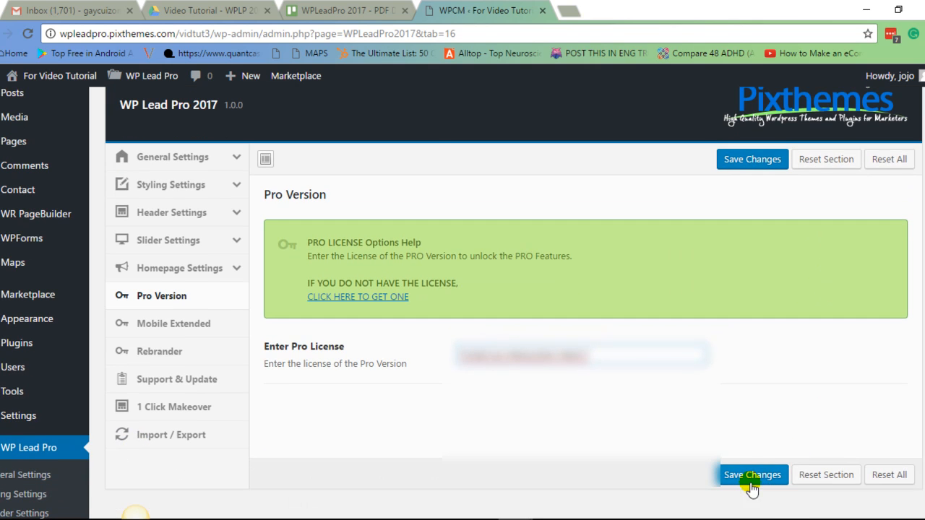
left_click(765, 477)
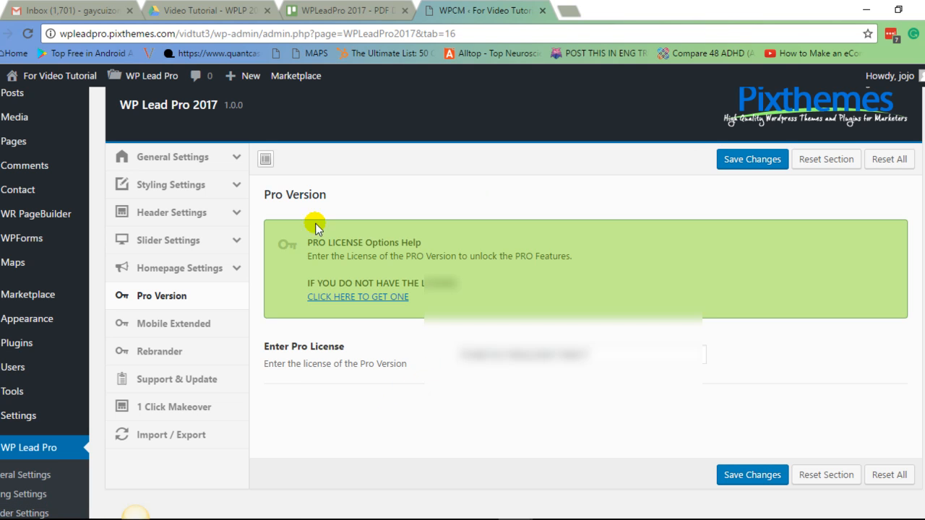
Reload the page and enable the Pro option.
left_click(29, 34)
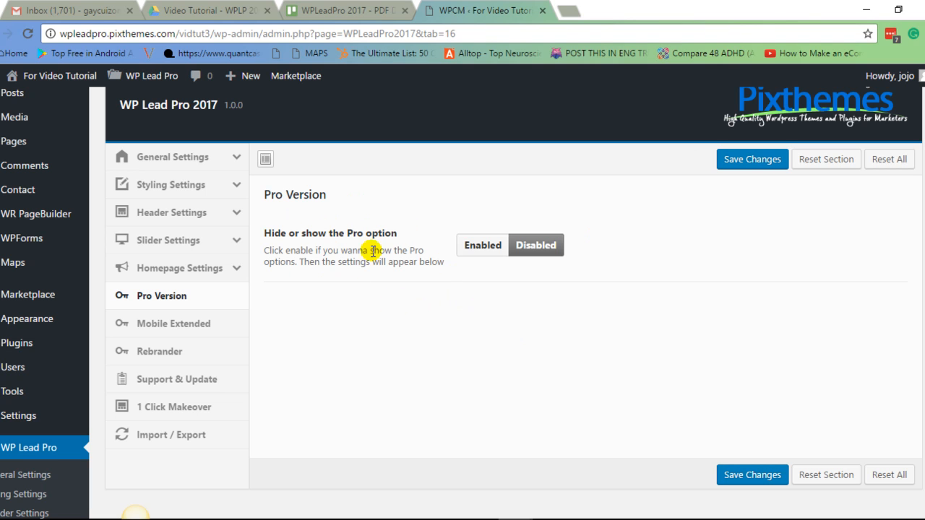
left_click(489, 250)
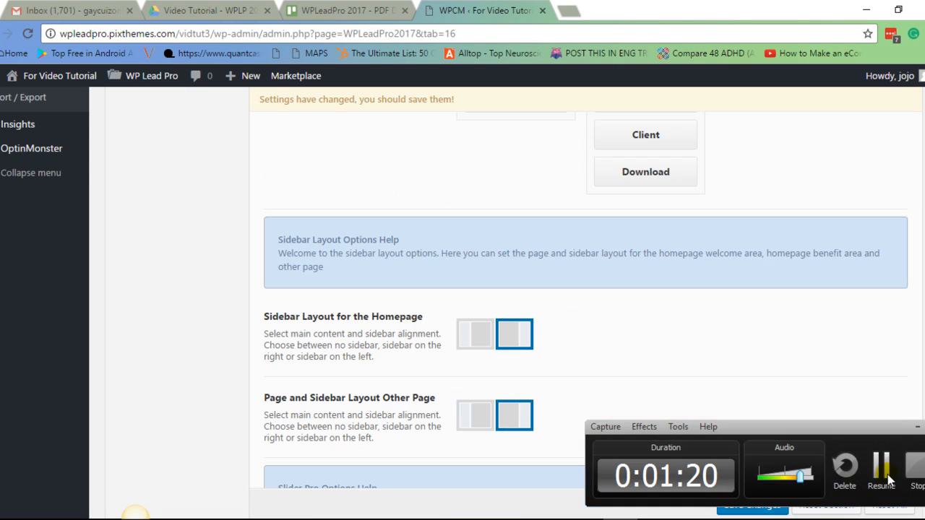
Review the Pro homepage layout manager, sidebar layout and slider options.
scroll(545, 318, "up", 3)
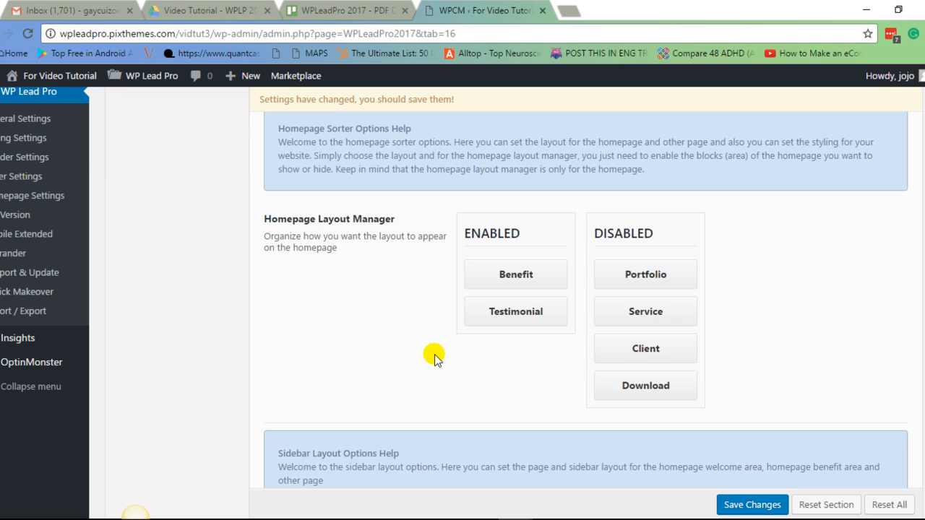
scroll(436, 359, "up", 1)
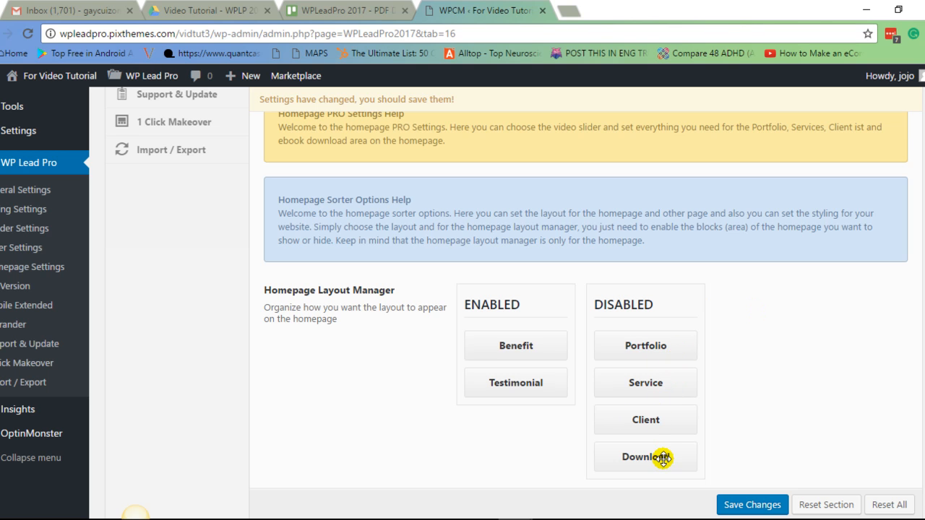
scroll(752, 311, "down", 1)
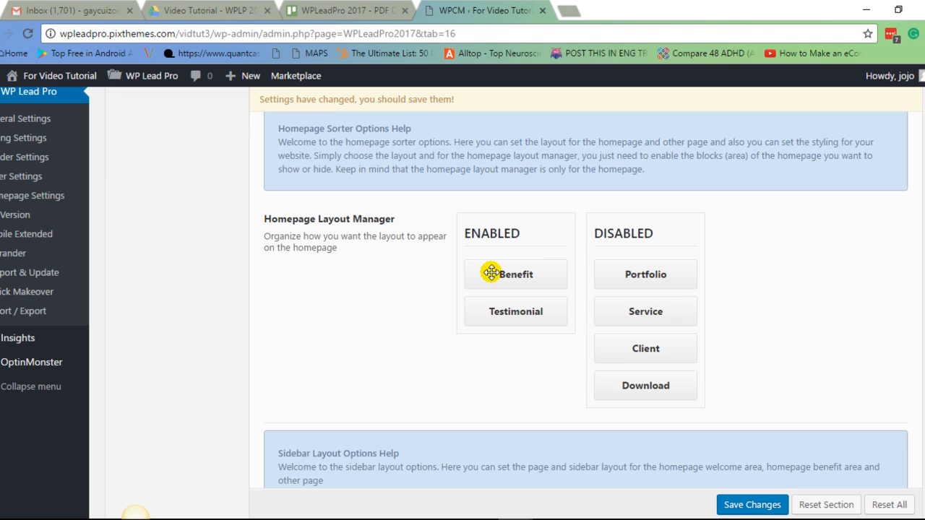
scroll(415, 344, "down", 4)
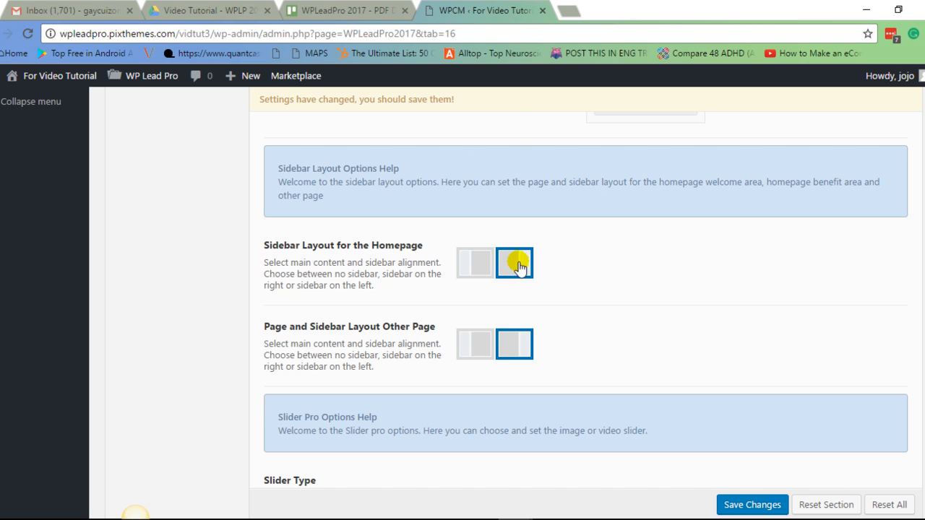
scroll(595, 275, "down", 2)
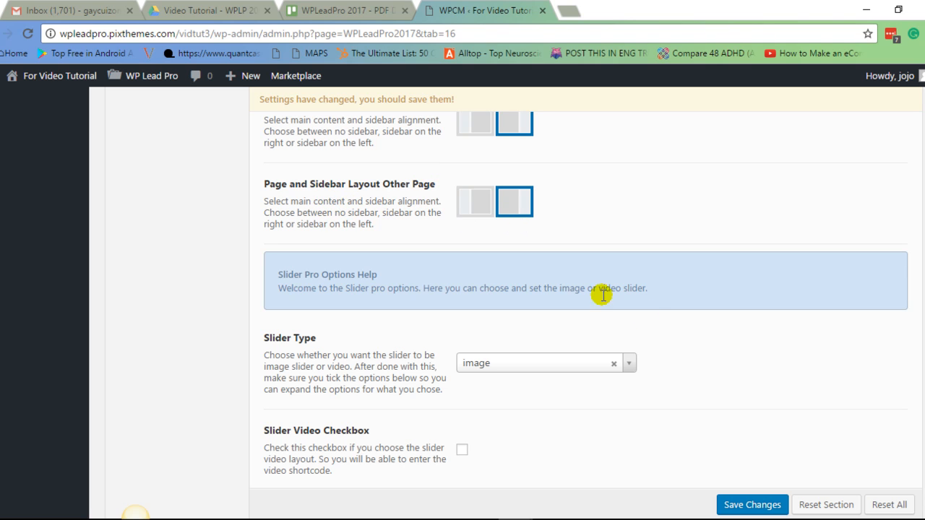
scroll(694, 413, "up", 1)
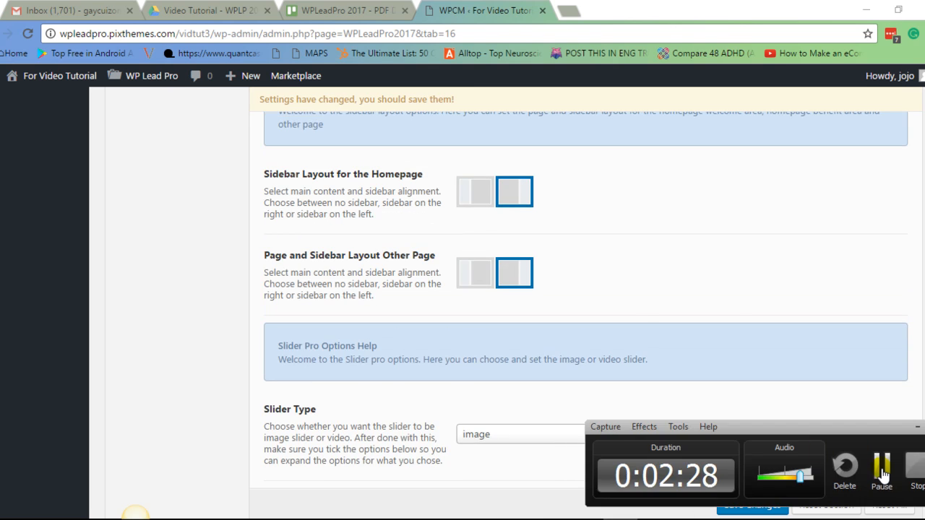
left_click(882, 474)
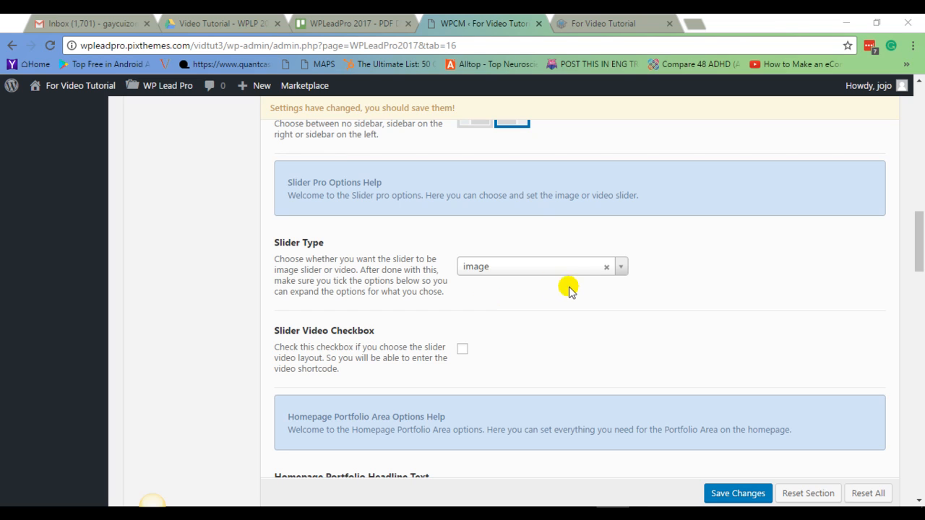
Set the Slider Type to video and tick the Slider Video Checkbox.
left_click(618, 270)
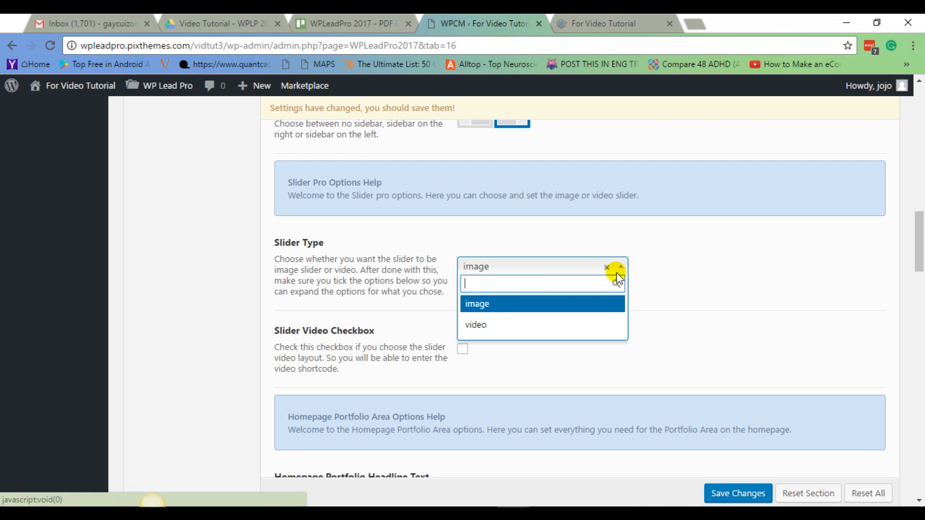
left_click(496, 326)
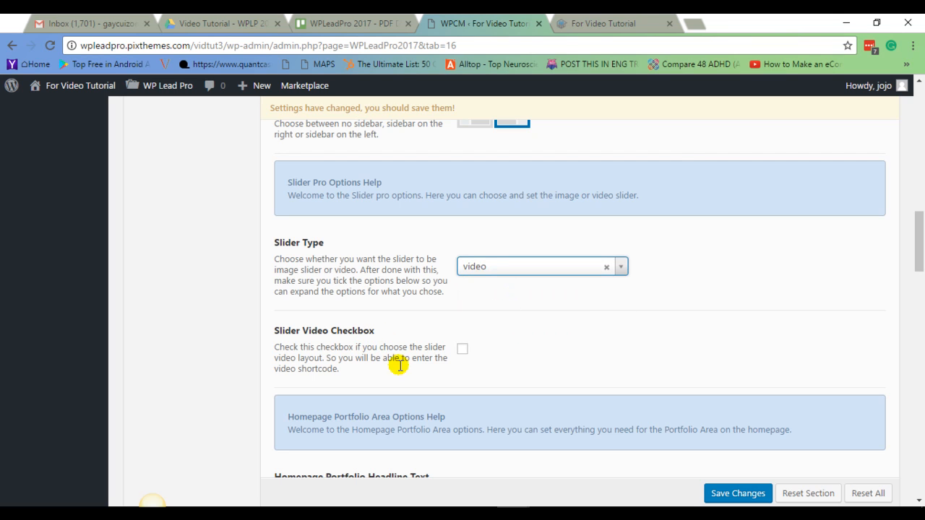
left_click(463, 350)
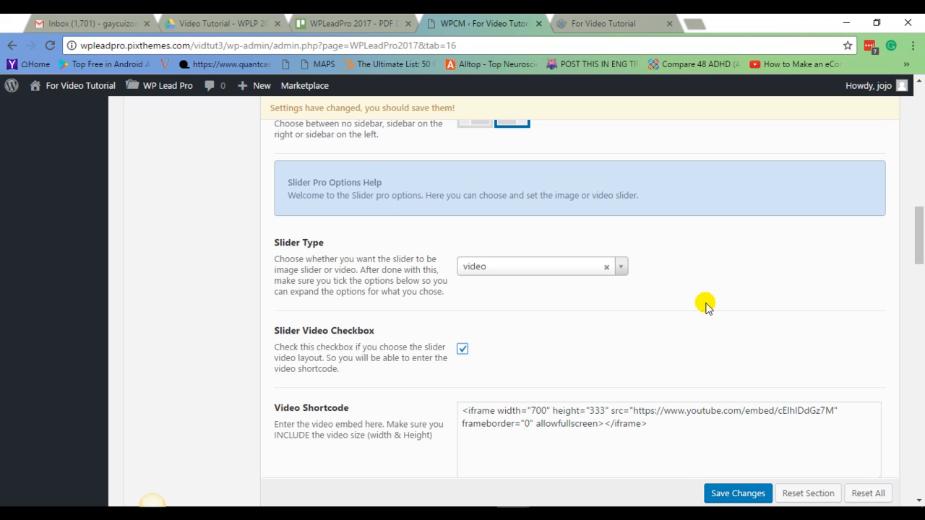
Review the YouTube iframe embed code in the Video Shortcode field and save the changes.
scroll(705, 304, "down", 1)
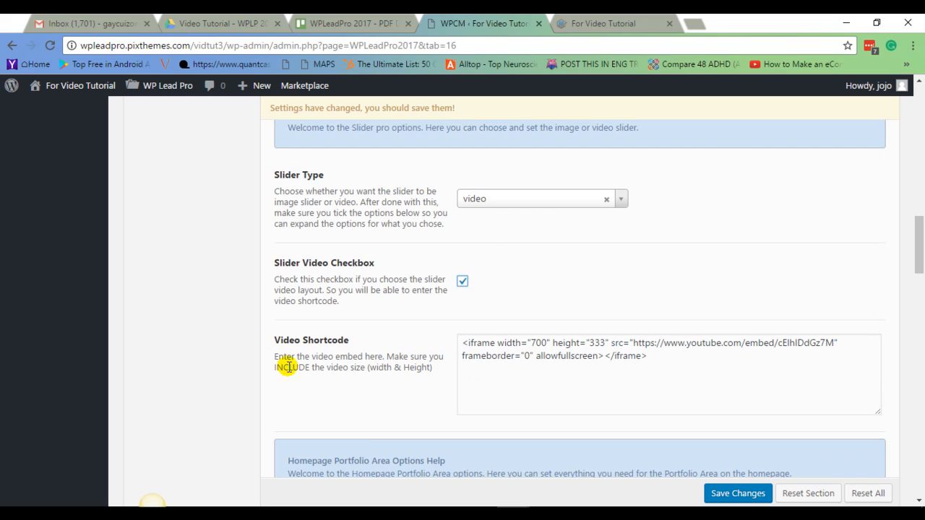
left_click(544, 382)
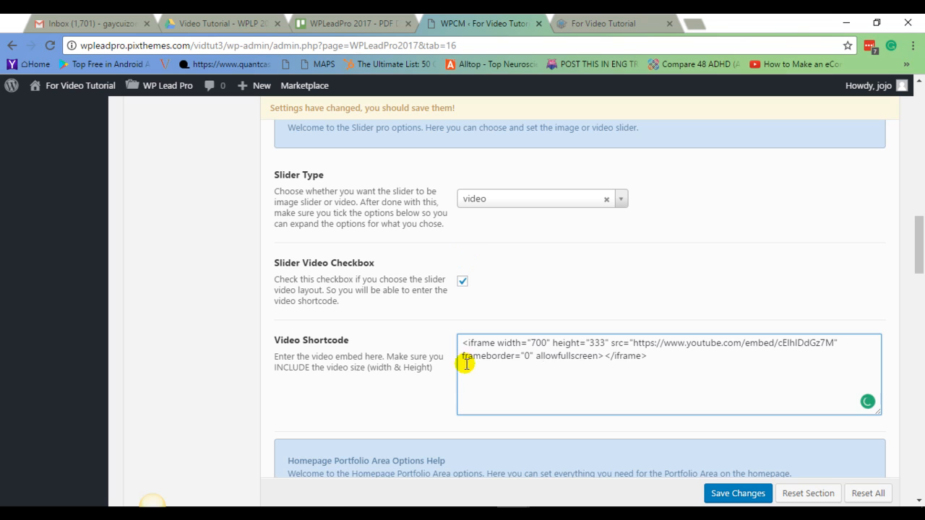
left_click_drag(463, 342, 693, 351)
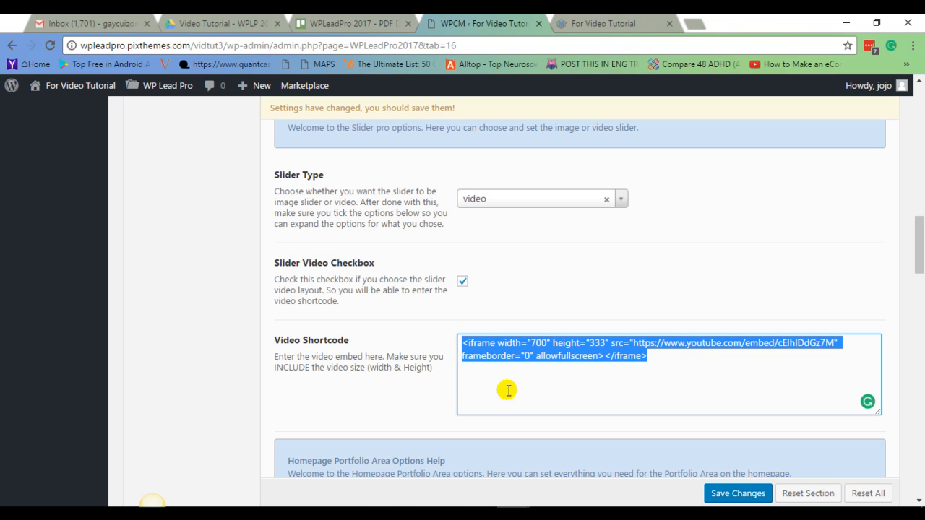
left_click(525, 356)
left_click_drag(498, 343, 605, 343)
left_click(614, 355)
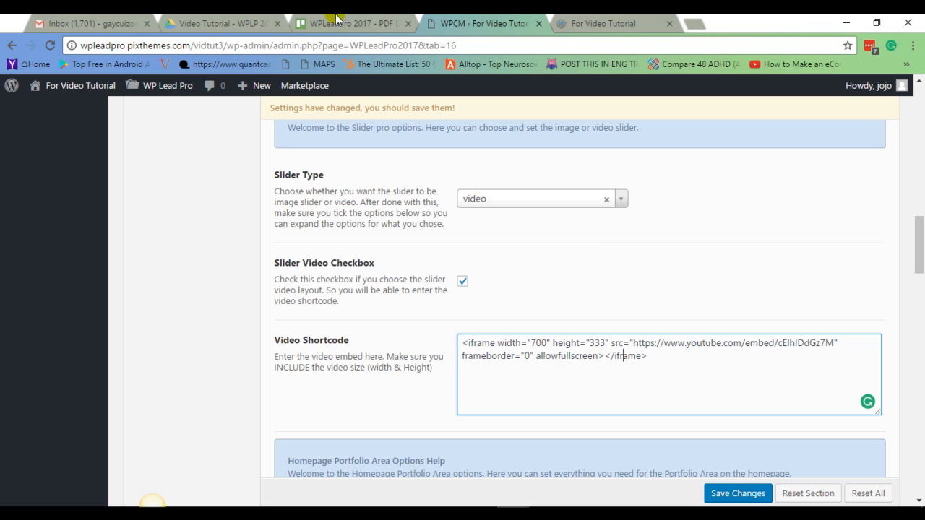
left_click(754, 497)
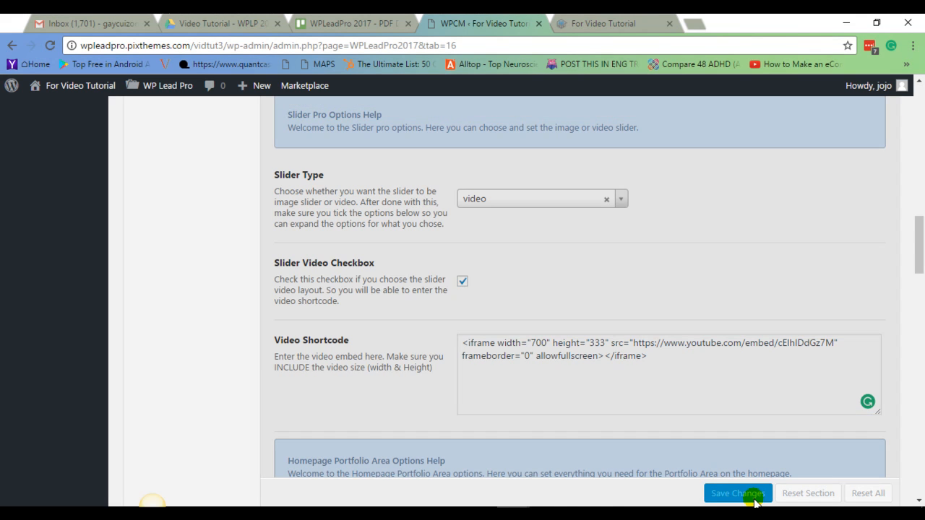
Preview the site's homepage with the video slider in the other tab, then return to the settings.
left_click(598, 23)
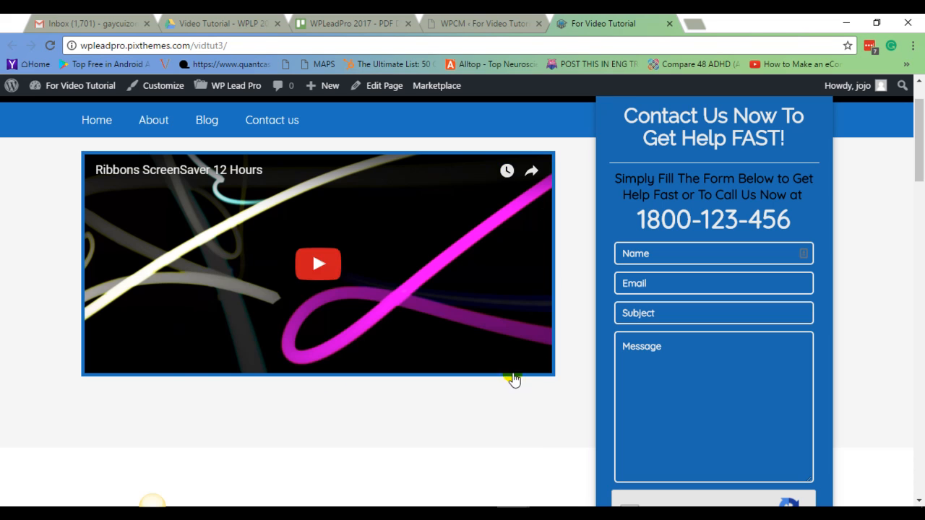
left_click(486, 23)
Examine the Homepage Portfolio headline and subheadline text fields.
scroll(672, 273, "down", 3)
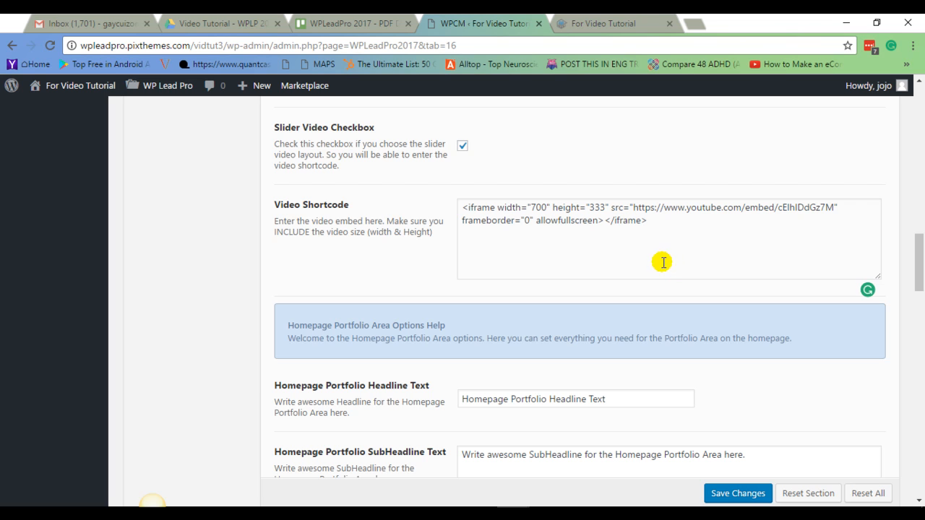
scroll(756, 260, "down", 2)
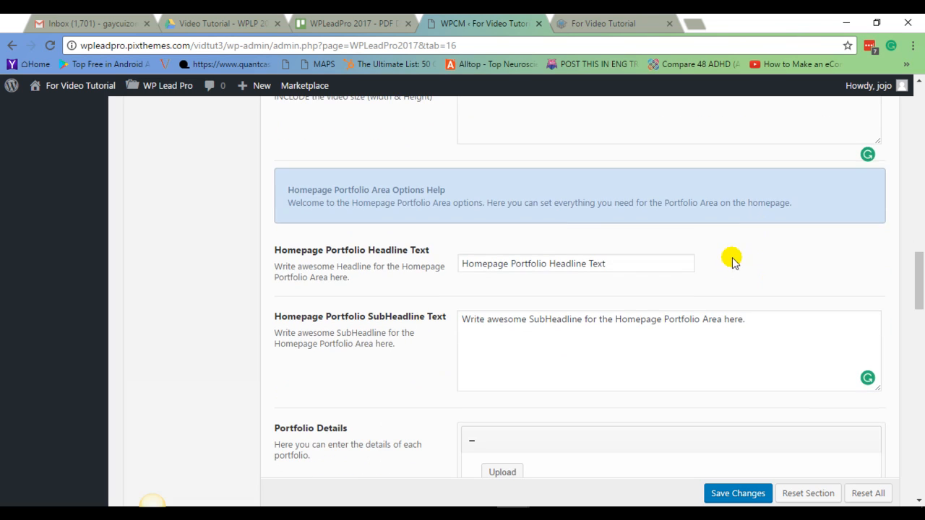
scroll(732, 262, "down", 1)
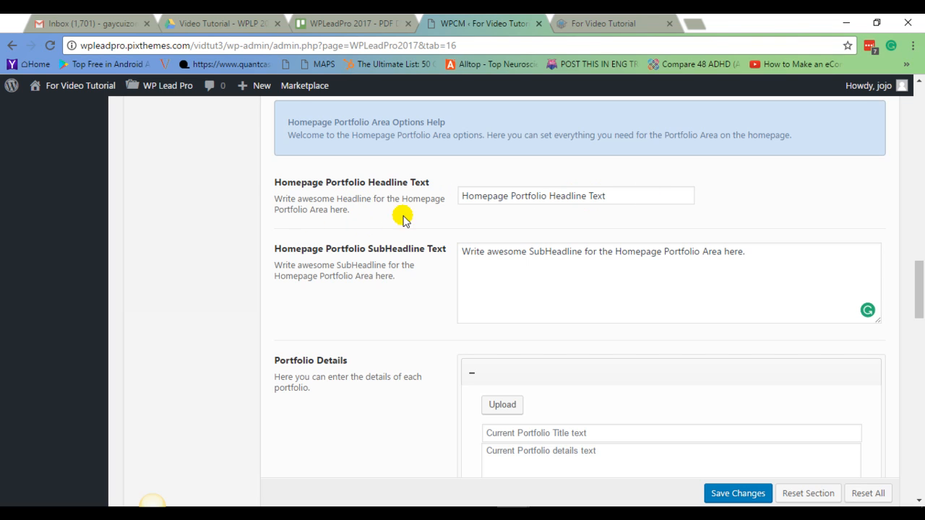
left_click(611, 197)
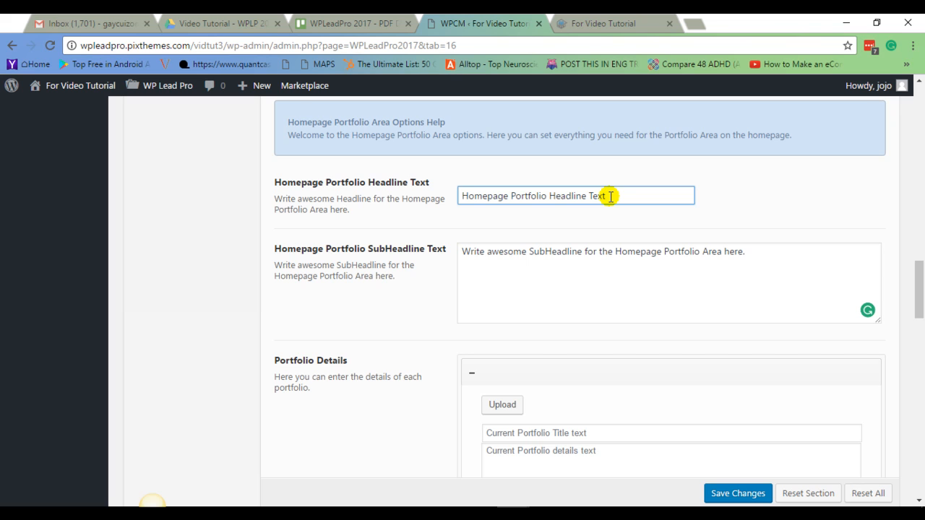
scroll(611, 196, "down", 2)
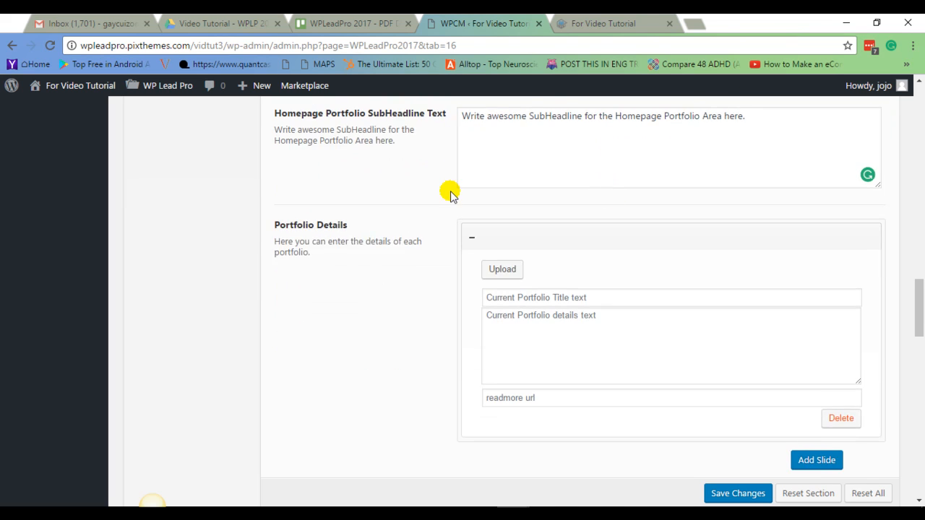
scroll(448, 192, "up", 1)
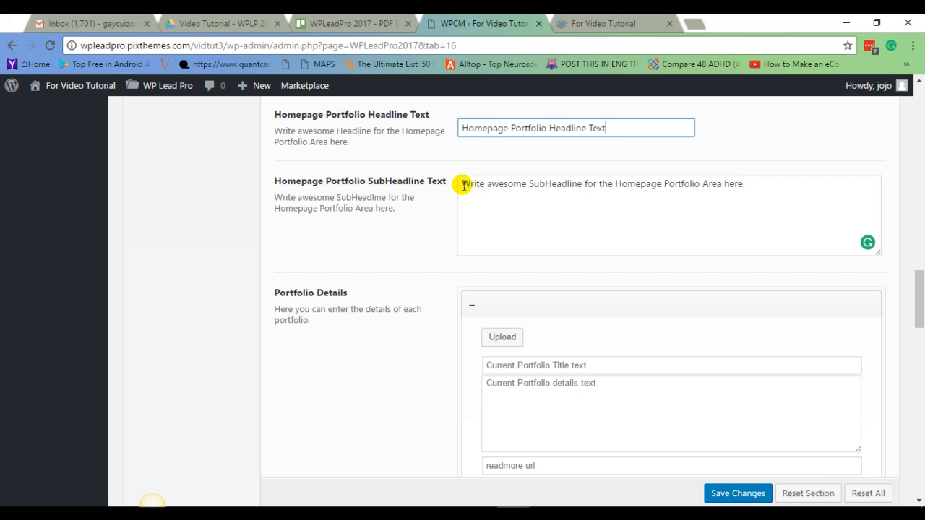
left_click_drag(463, 185, 785, 182)
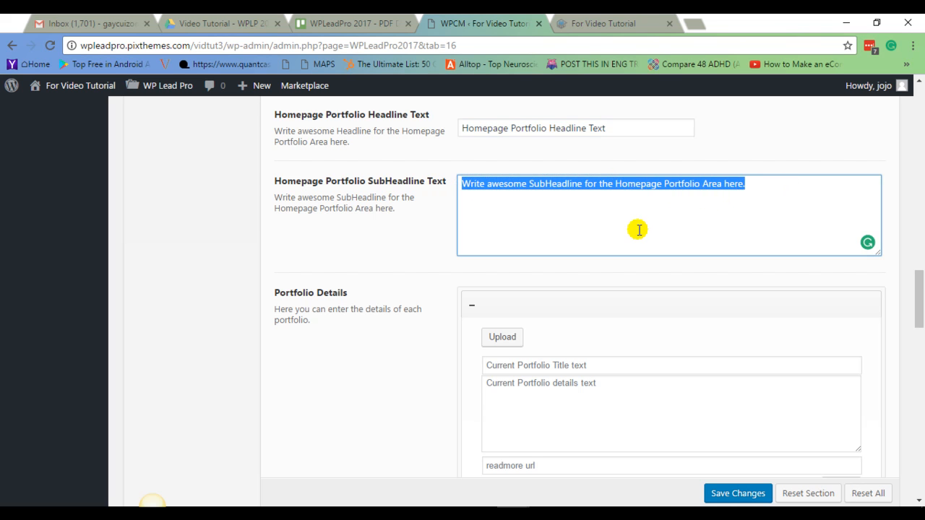
scroll(638, 229, "down", 2)
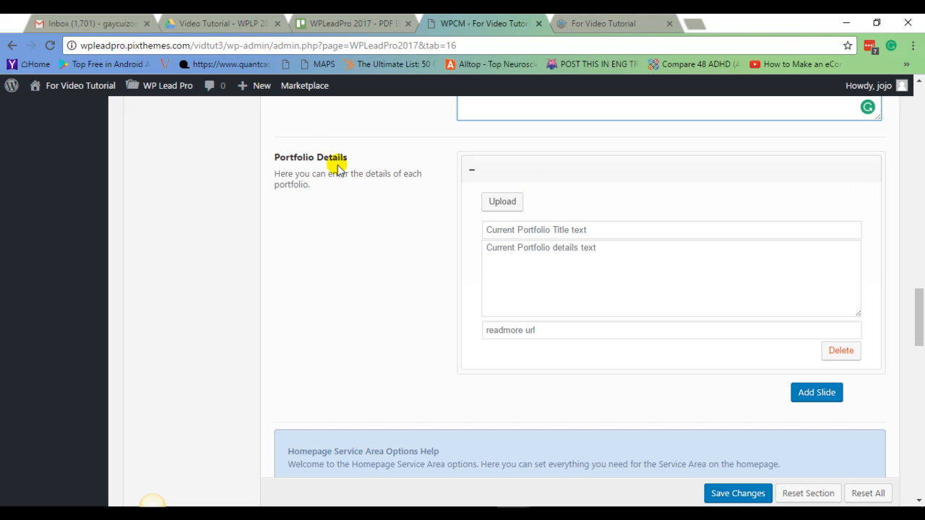
Open the media library to upload an image for the first portfolio item.
left_click(533, 171)
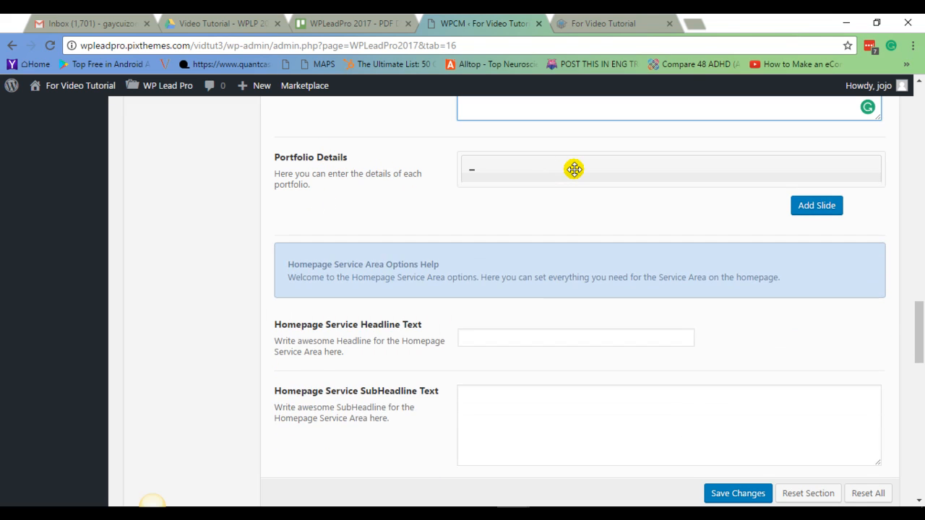
left_click(574, 169)
left_click(509, 207)
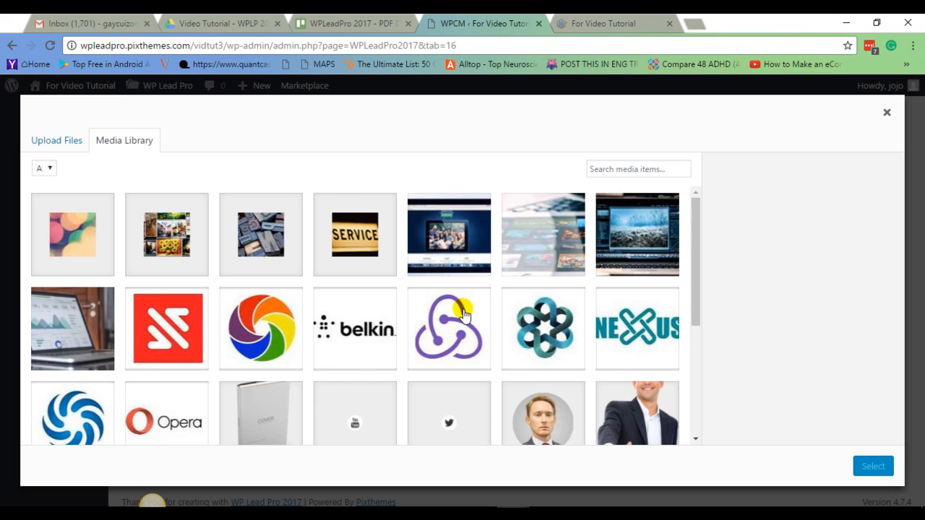
Choose the portfolio-1 laptop chart image from the media library for the first portfolio item.
scroll(463, 313, "down", 1)
scroll(427, 327, "up", 1)
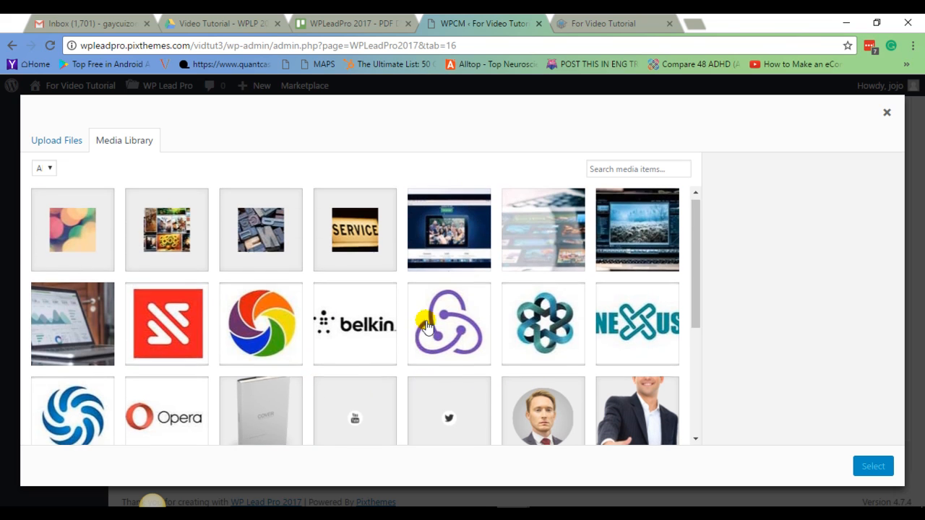
left_click(169, 359)
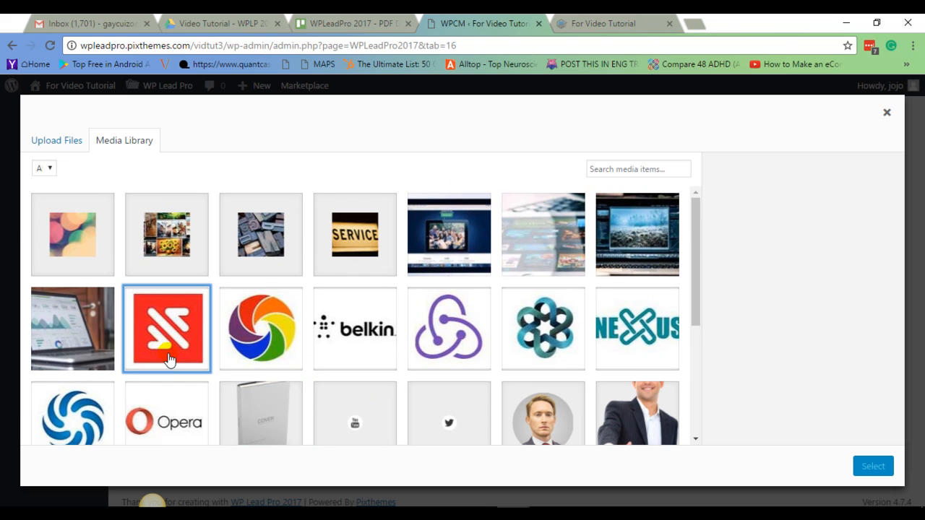
left_click(258, 354)
left_click(484, 254)
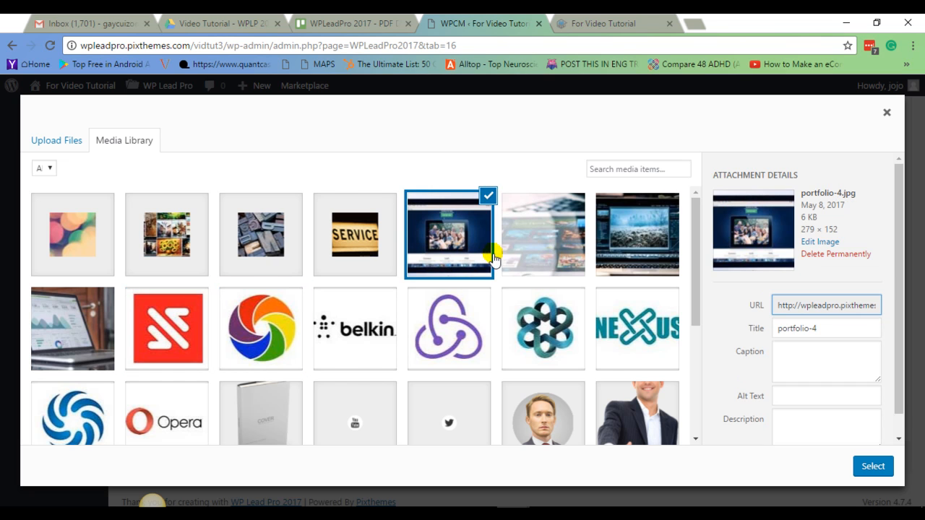
left_click(536, 253)
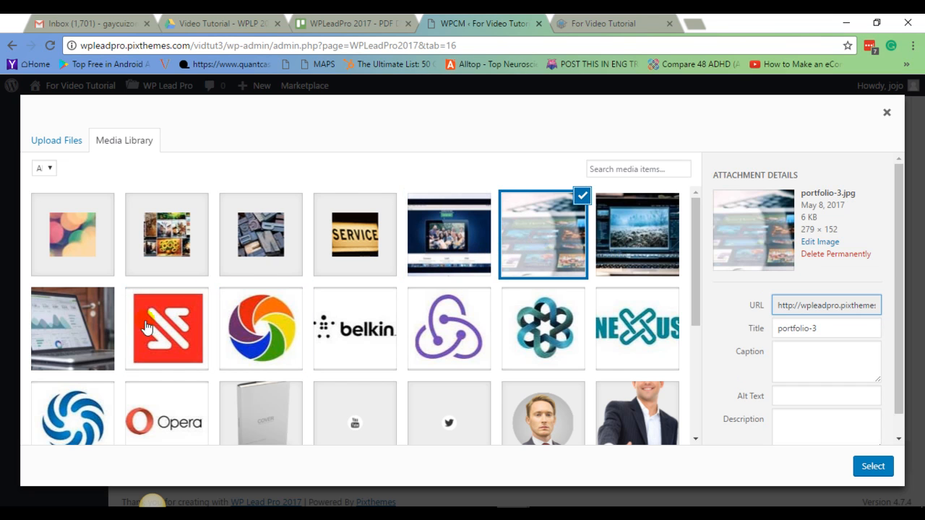
left_click(78, 331)
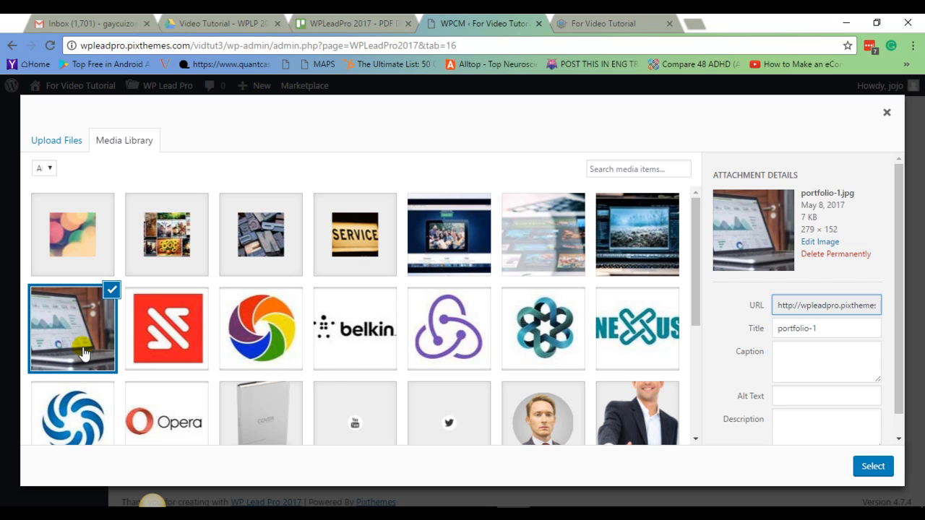
left_click(873, 466)
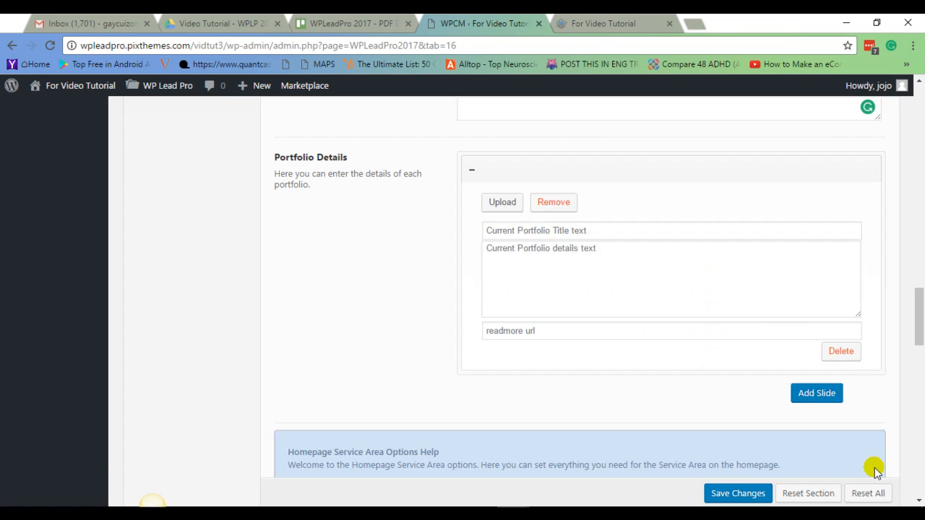
Set the first portfolio item's title to Portfolio 1.
left_click(533, 349)
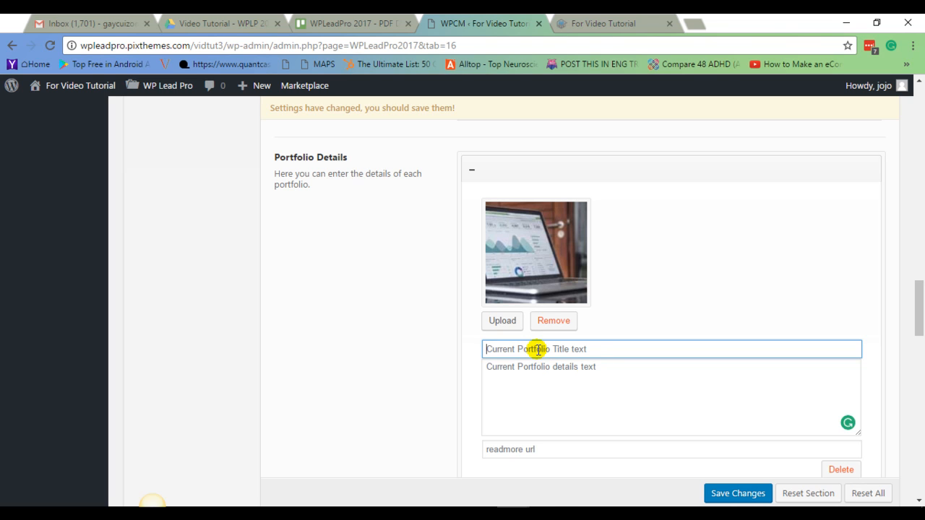
left_click_drag(350, 159, 250, 149)
right_click(310, 154)
left_click(344, 165)
left_click(528, 350)
right_click(528, 350)
left_click(561, 227)
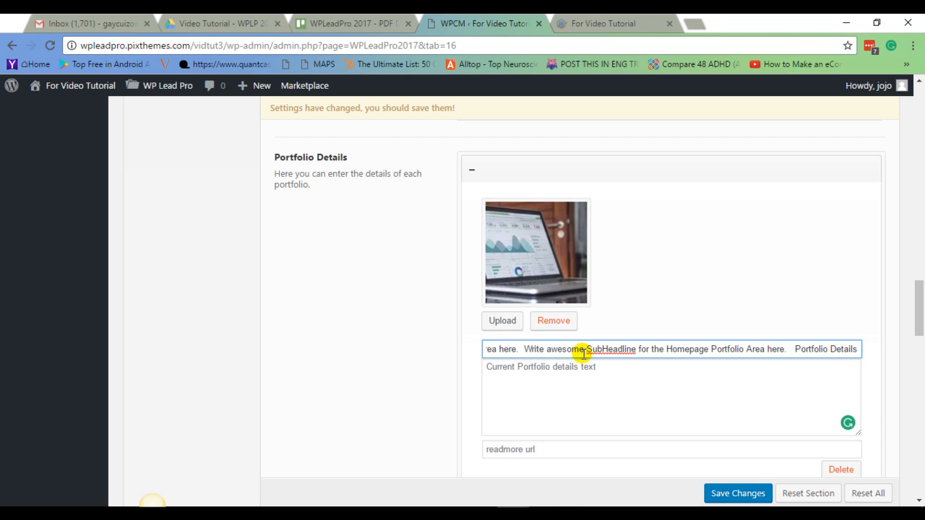
key("ctrl+a")
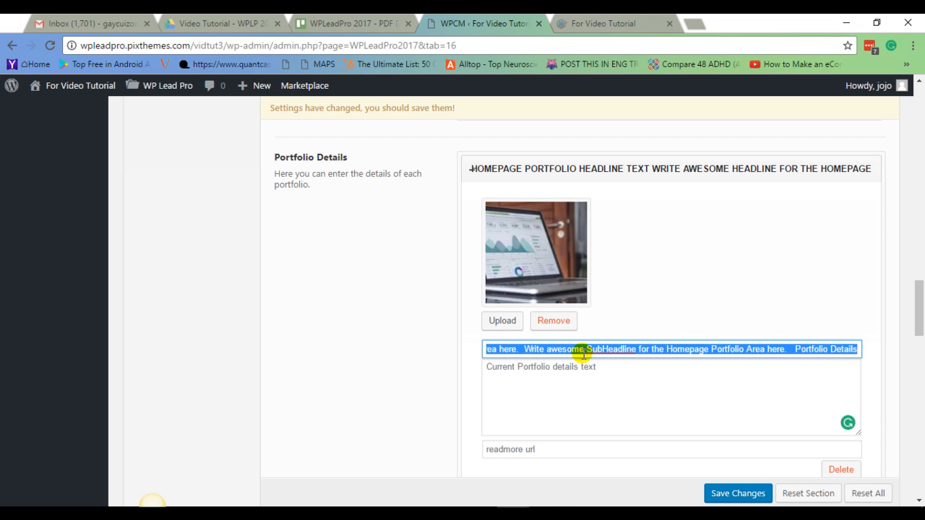
key("BackSpace")
type("Portfolio 1")
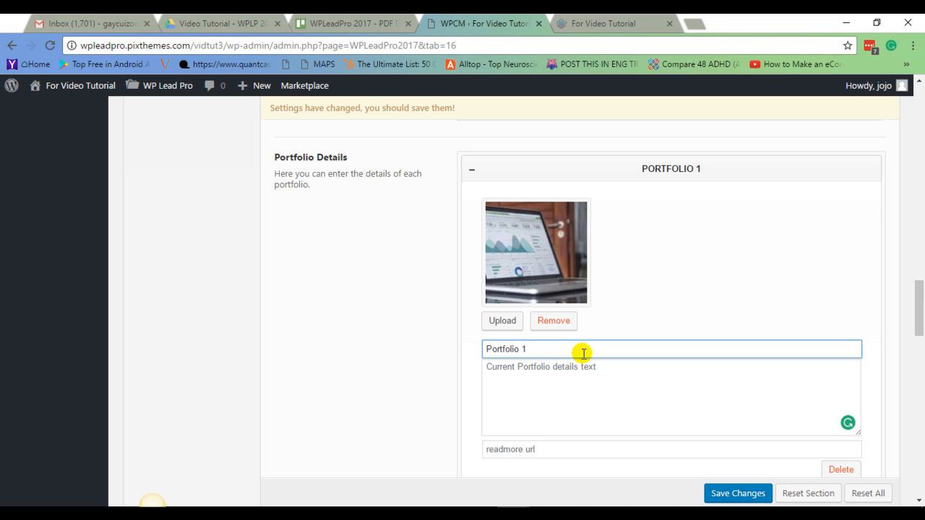
Add a new slide below the first portfolio item.
left_click(588, 382)
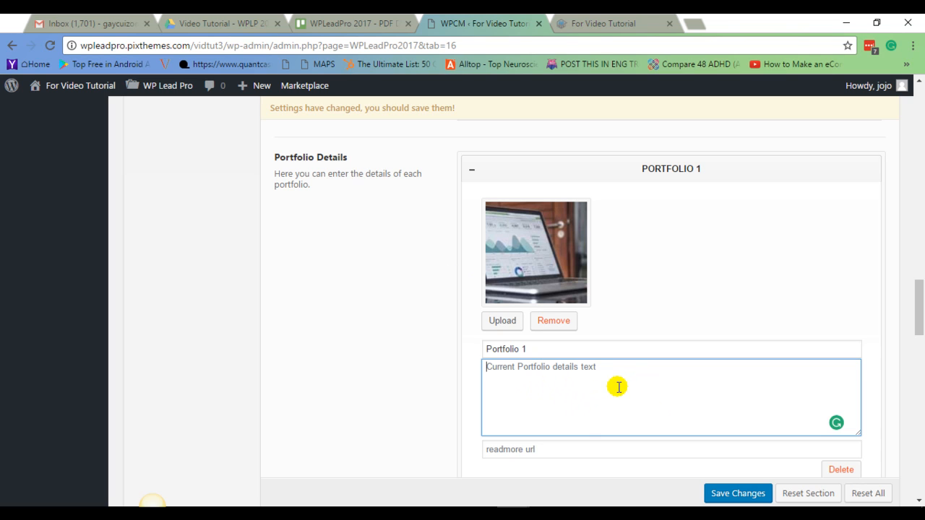
scroll(585, 401, "down", 1)
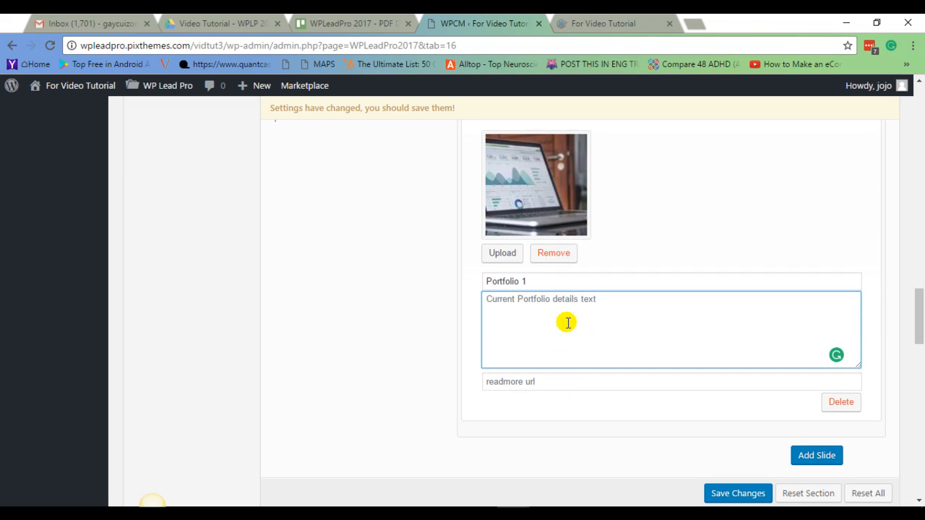
scroll(568, 323, "up", 3)
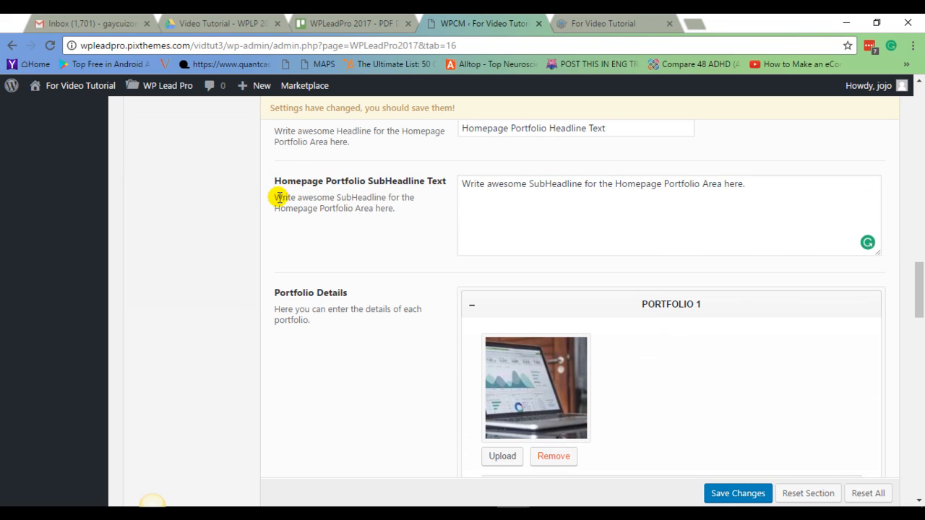
scroll(555, 341, "down", 3)
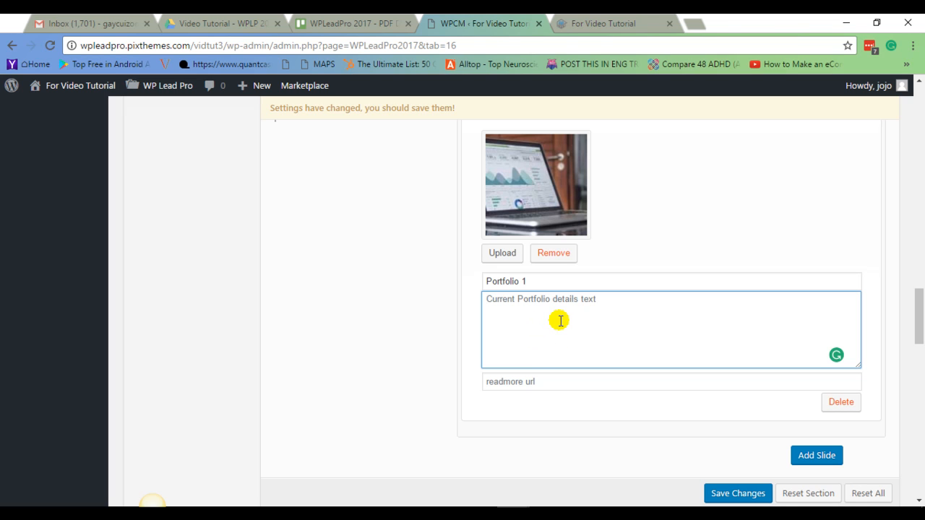
left_click(530, 384)
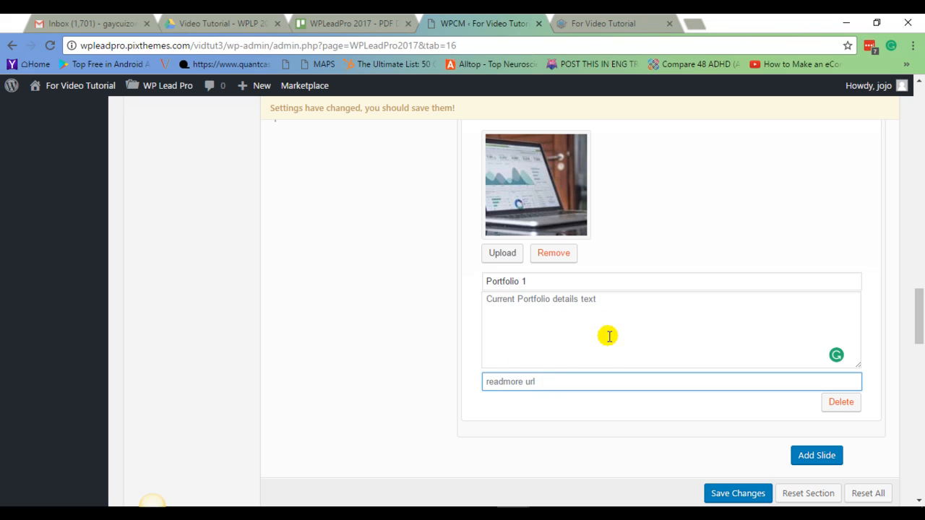
scroll(608, 332, "down", 1)
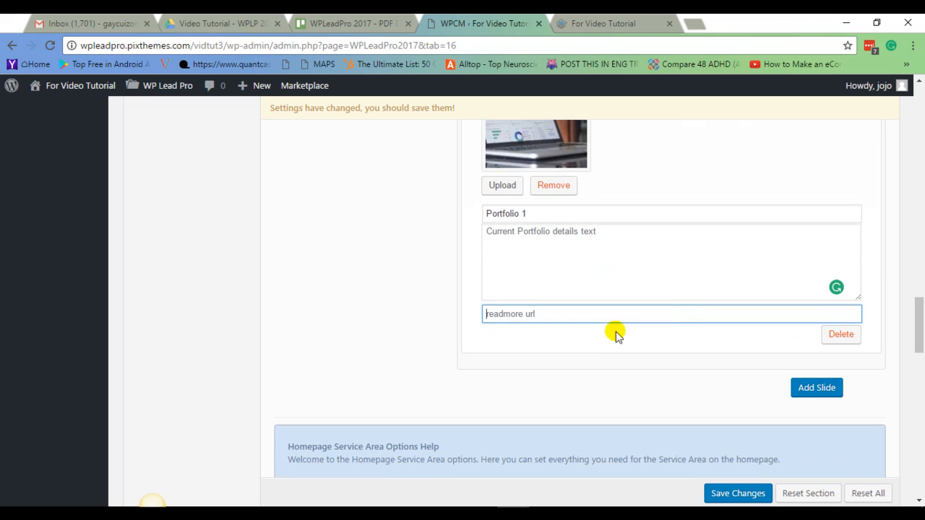
left_click(815, 395)
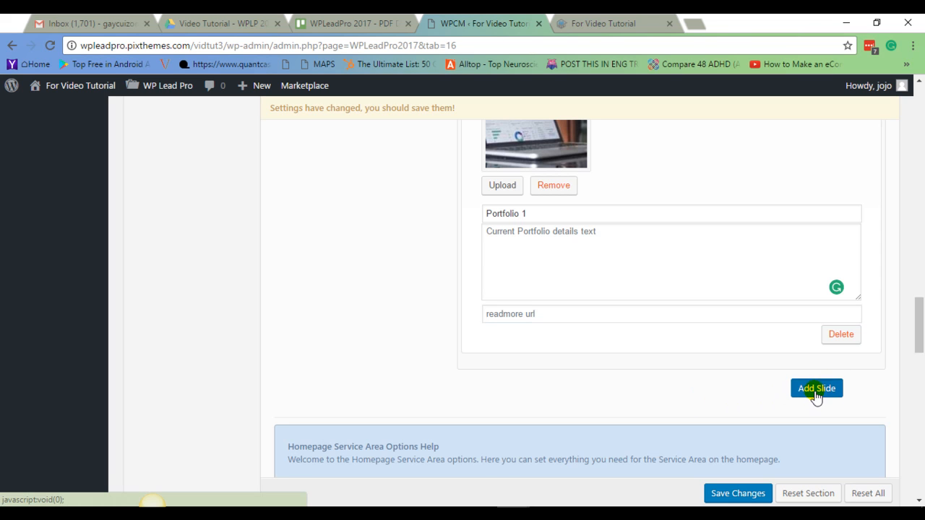
scroll(795, 355, "down", 2)
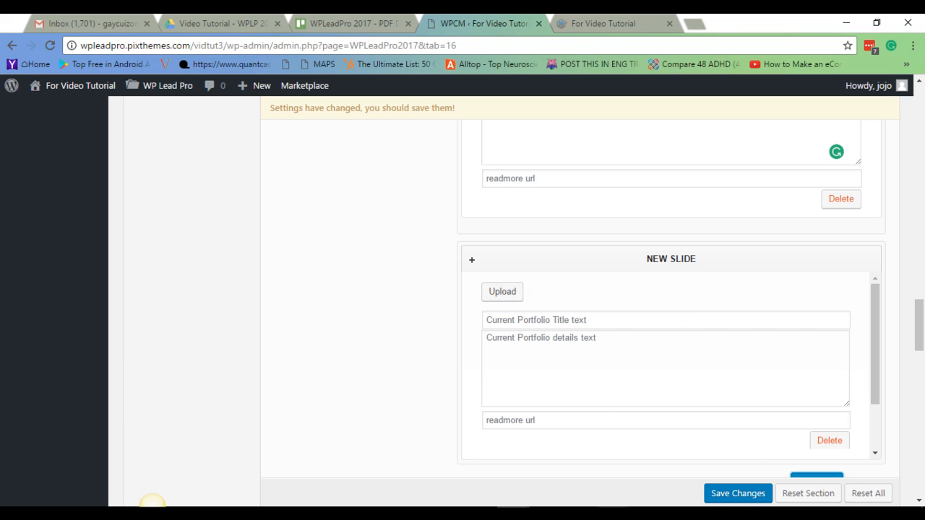
Upload the portfolio-2 image from the media library to the new slide.
left_click(494, 301)
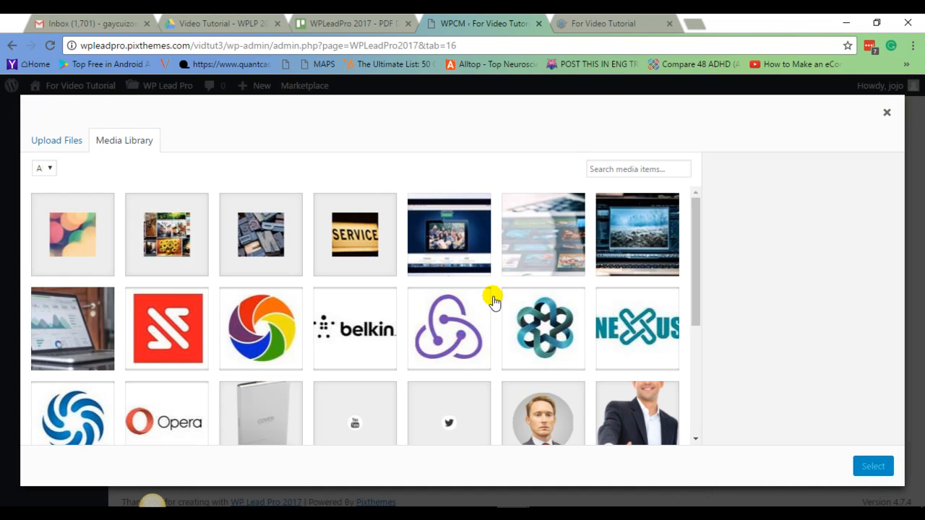
left_click(656, 260)
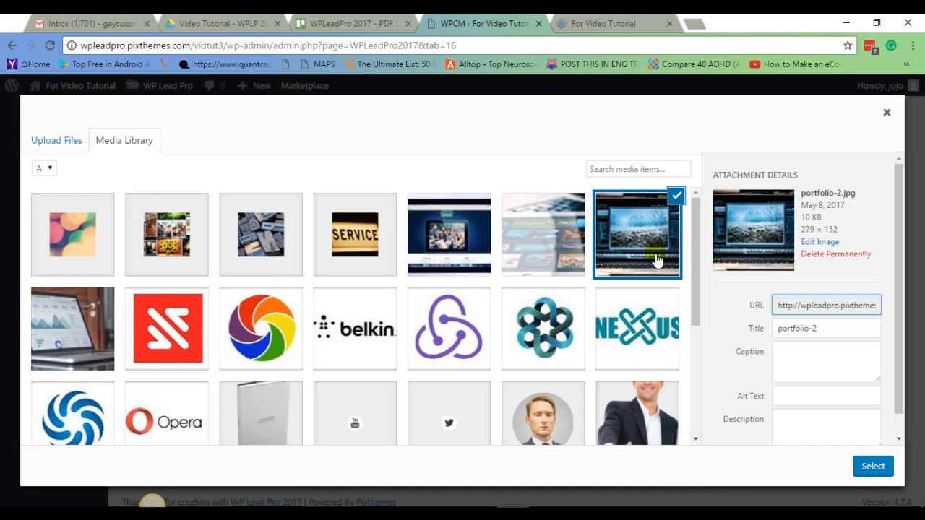
left_click(873, 467)
Title the new portfolio slide Portfolio 2.
scroll(795, 304, "down", 3)
left_click(523, 292)
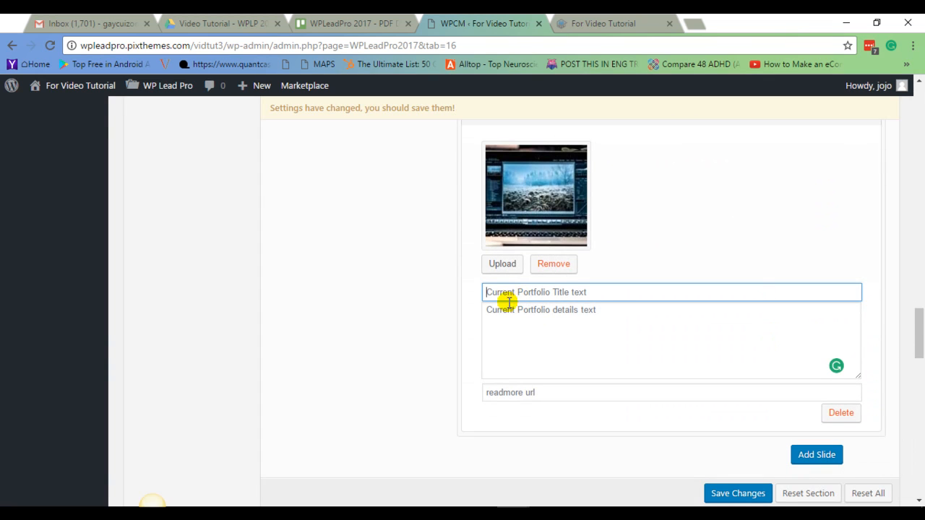
scroll(533, 296, "up", 1)
scroll(550, 365, "up", 2)
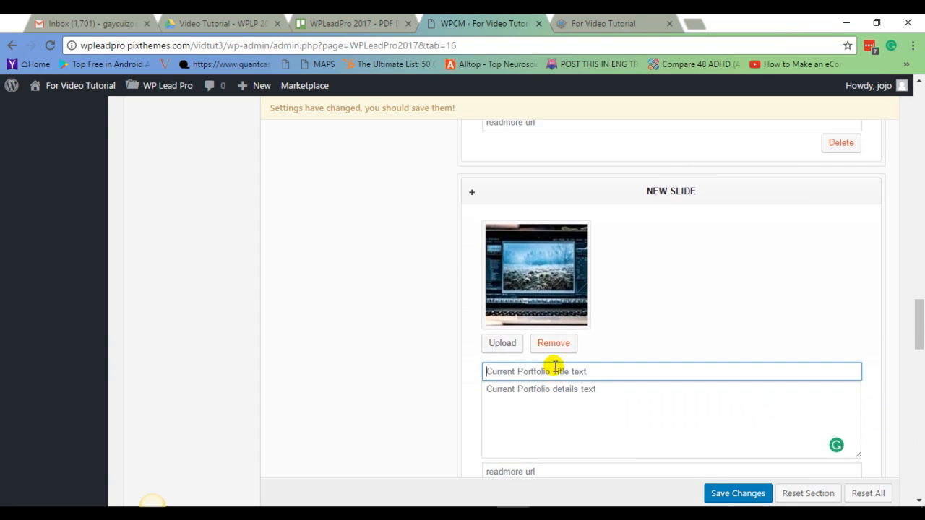
left_click_drag(538, 146, 504, 146)
right_click(506, 146)
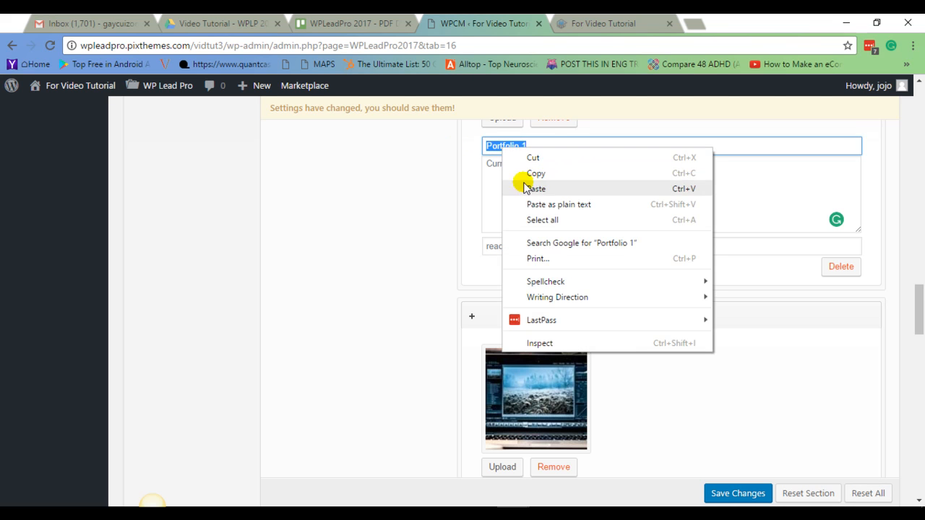
left_click(541, 176)
scroll(550, 362, "down", 3)
left_click(504, 294)
right_click(508, 296)
left_click(551, 376)
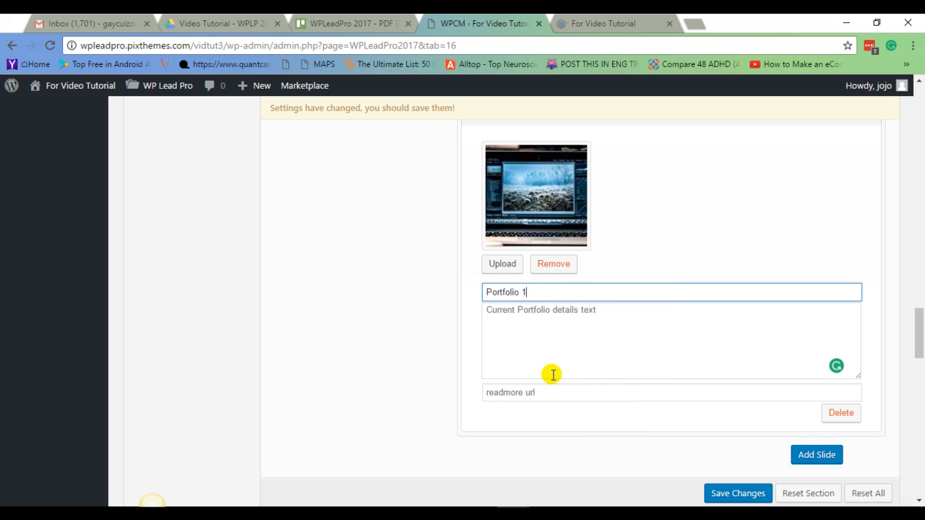
left_click(553, 374)
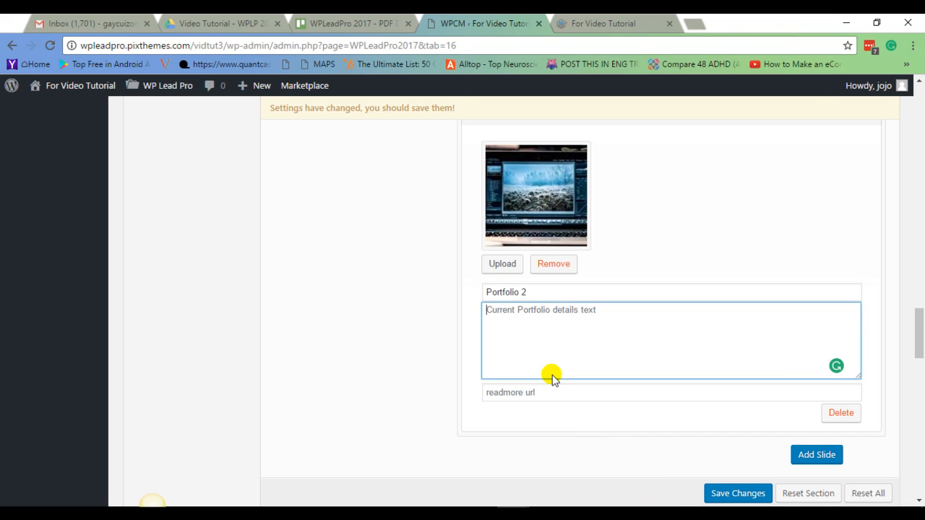
scroll(578, 376, "up", 2)
scroll(603, 380, "down", 3)
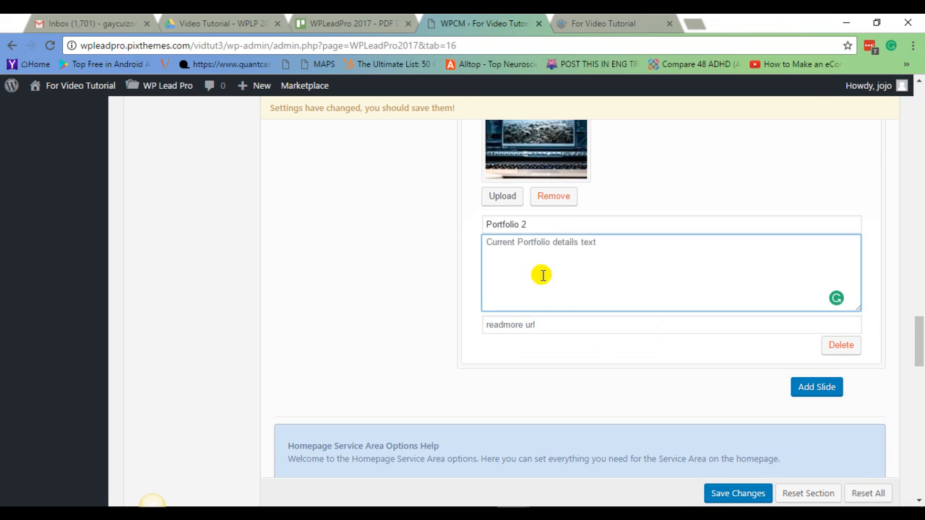
left_click(526, 324)
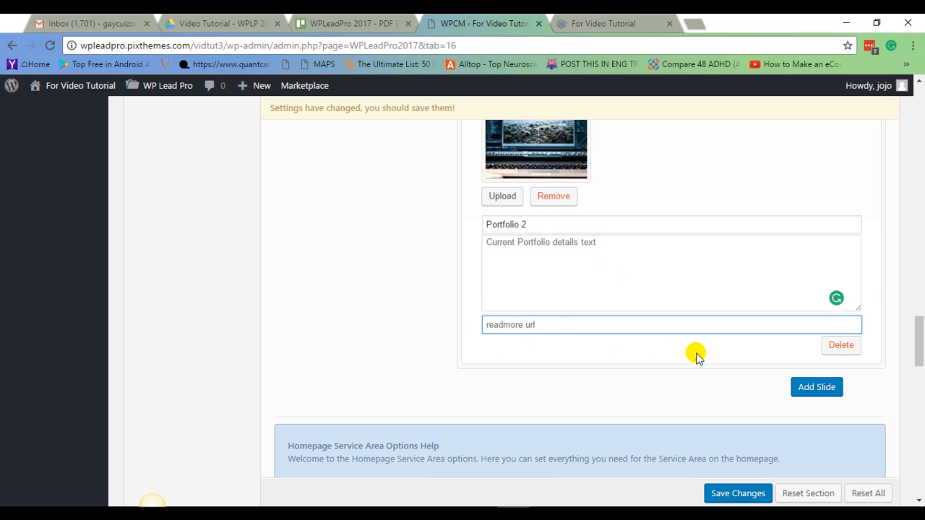
left_click(614, 505)
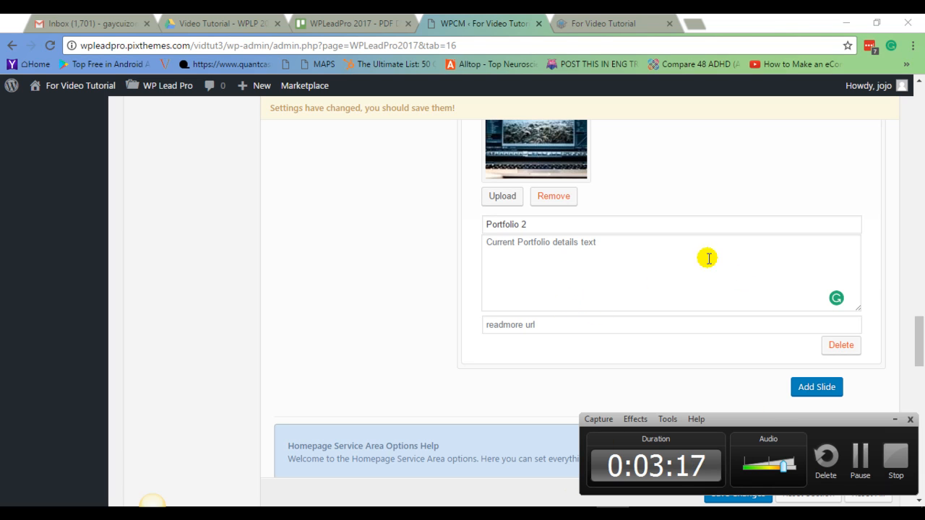
left_click(860, 458)
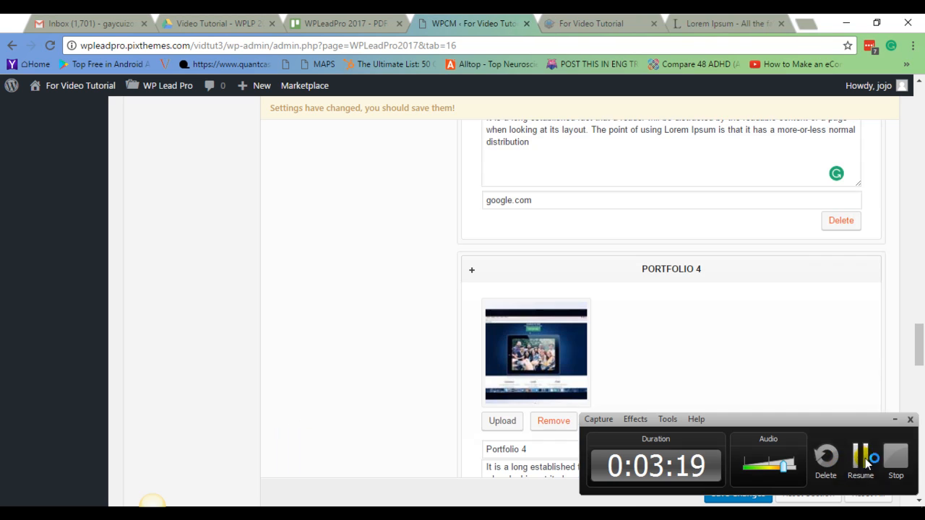
left_click(865, 458)
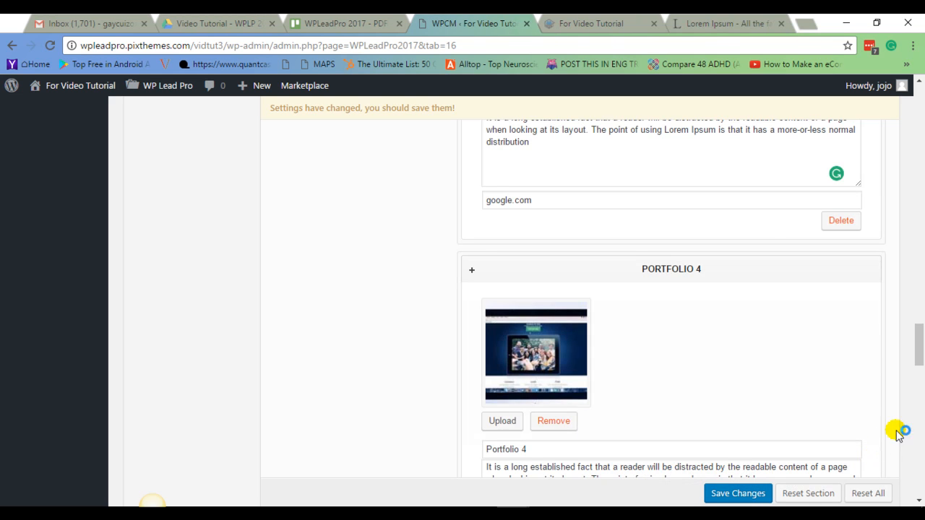
Save the portfolio settings.
scroll(368, 342, "up", 4)
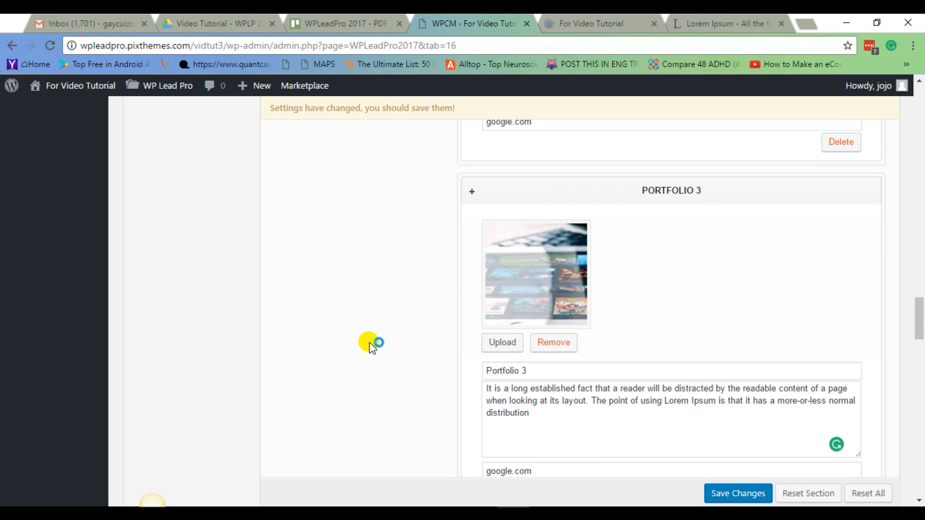
scroll(368, 345, "up", 8)
scroll(368, 346, "up", 1)
scroll(369, 345, "down", 9)
left_click(739, 495)
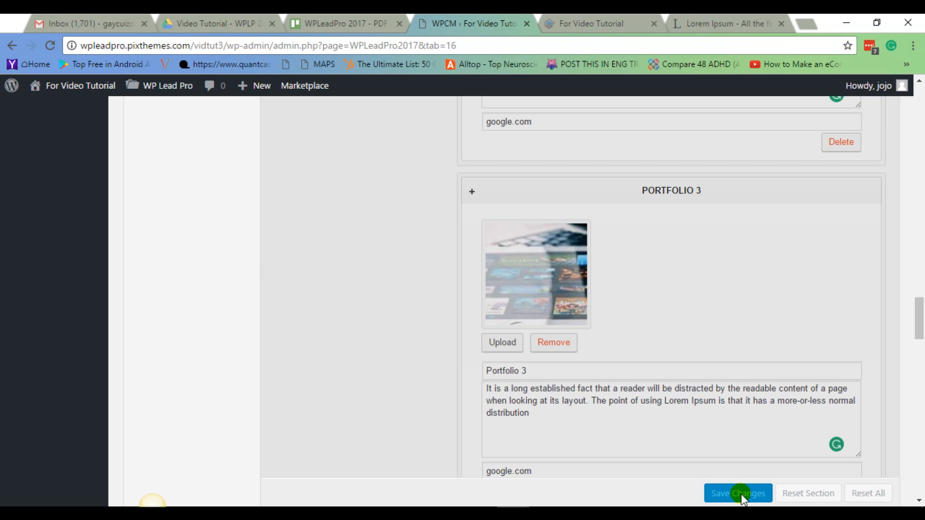
Move the Portfolio block into the enabled blocks of the Homepage Layout Manager and save the changes.
scroll(592, 307, "up", 4)
scroll(345, 388, "up", 10)
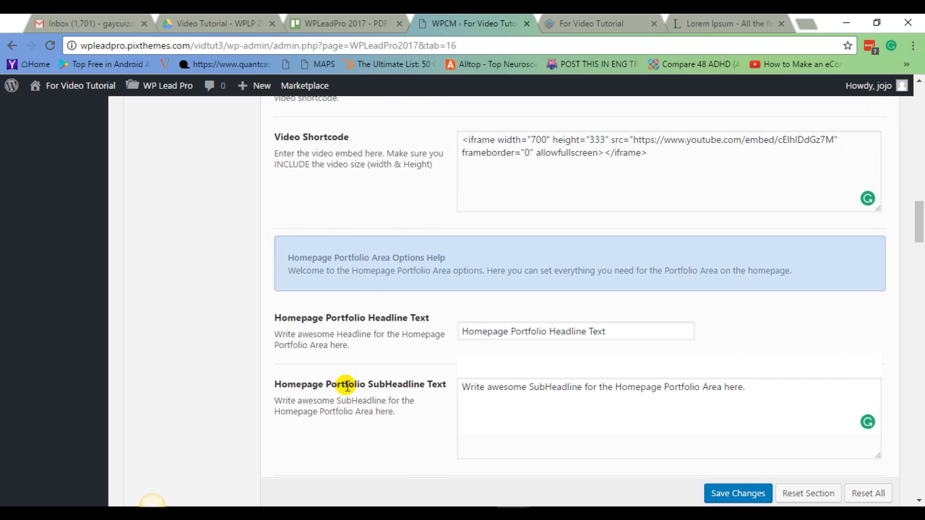
scroll(346, 389, "up", 15)
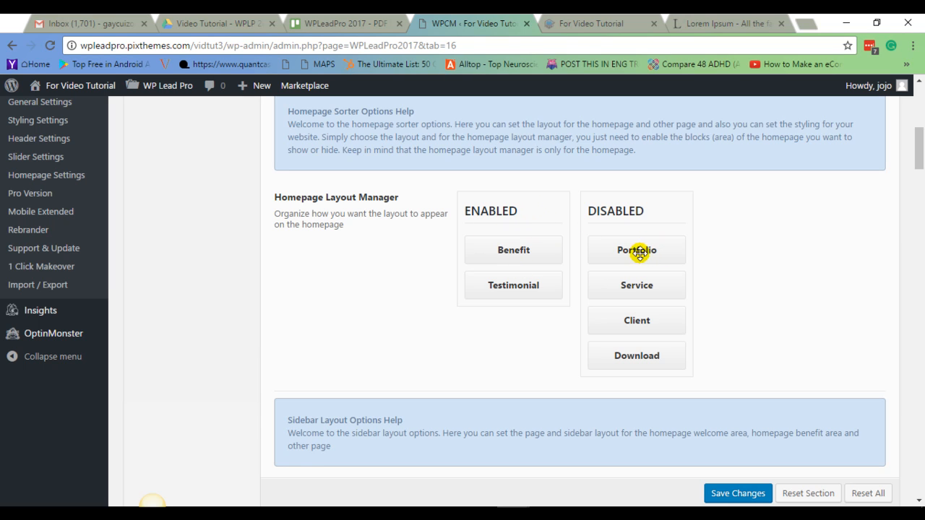
left_click_drag(646, 258, 541, 314)
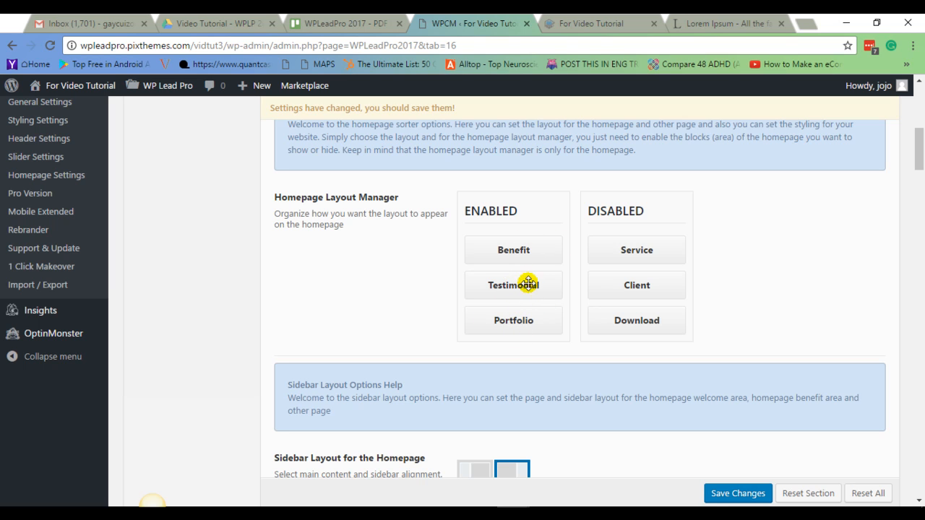
left_click(738, 494)
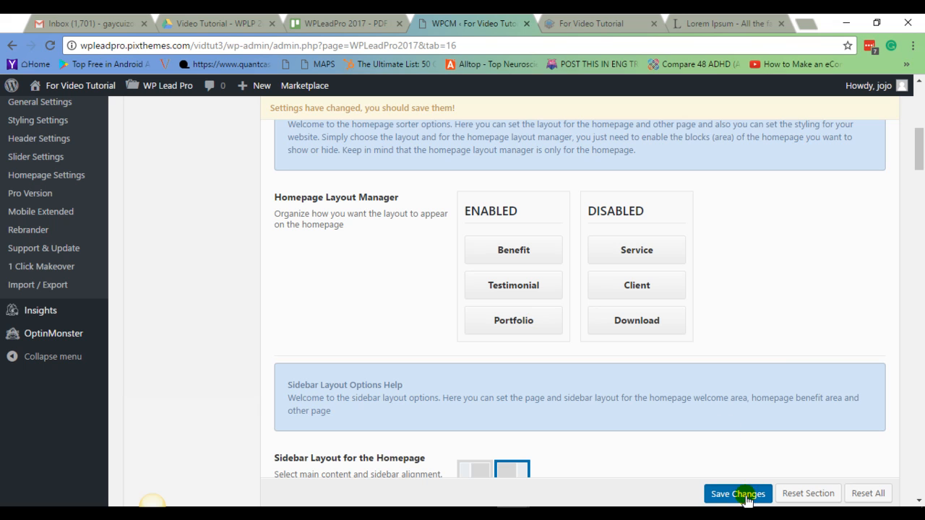
Reload the live homepage and scroll through it to review its sections.
left_click(607, 24)
left_click(45, 45)
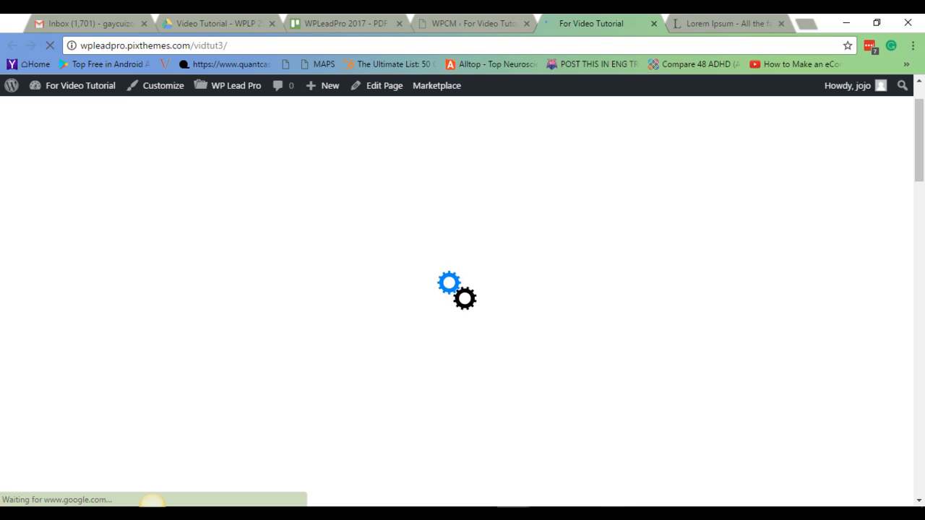
left_click(612, 514)
left_click(862, 457)
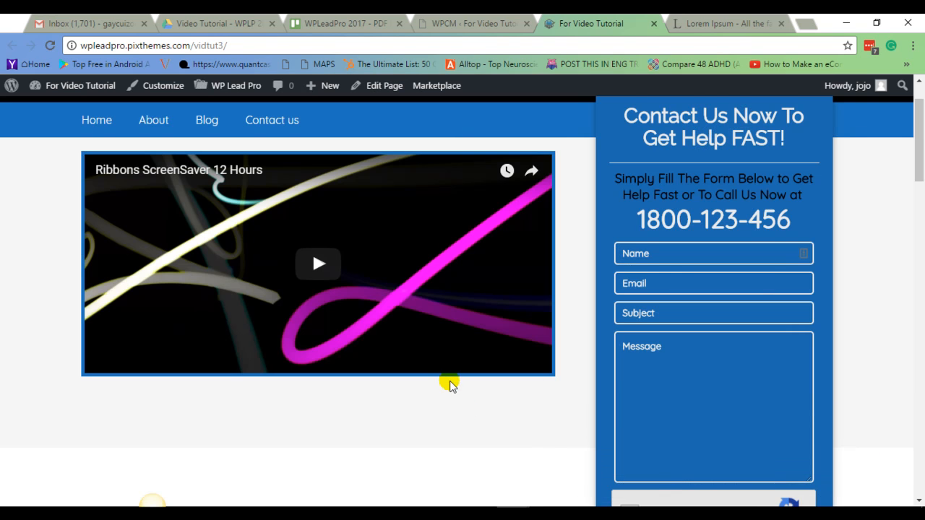
scroll(465, 423, "down", 2)
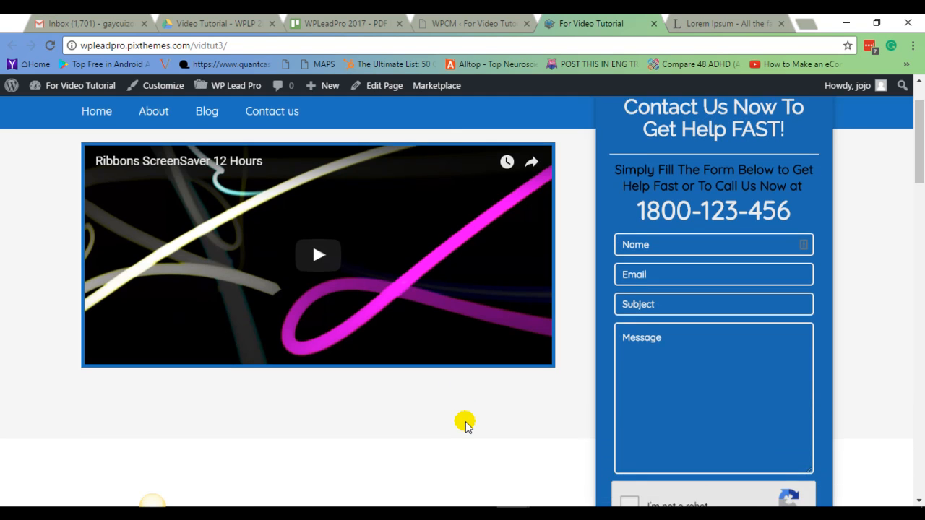
scroll(469, 425, "up", 4)
scroll(469, 422, "down", 10)
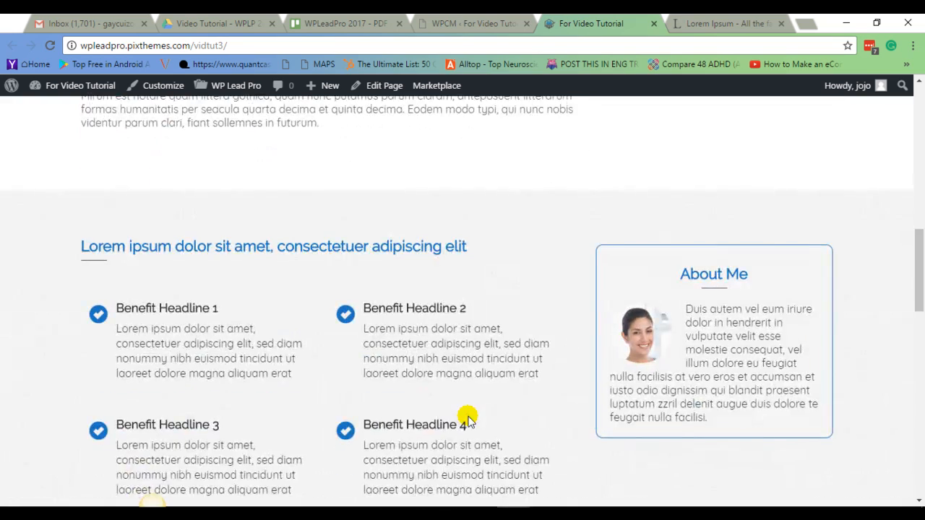
scroll(468, 418, "down", 7)
scroll(469, 418, "down", 8)
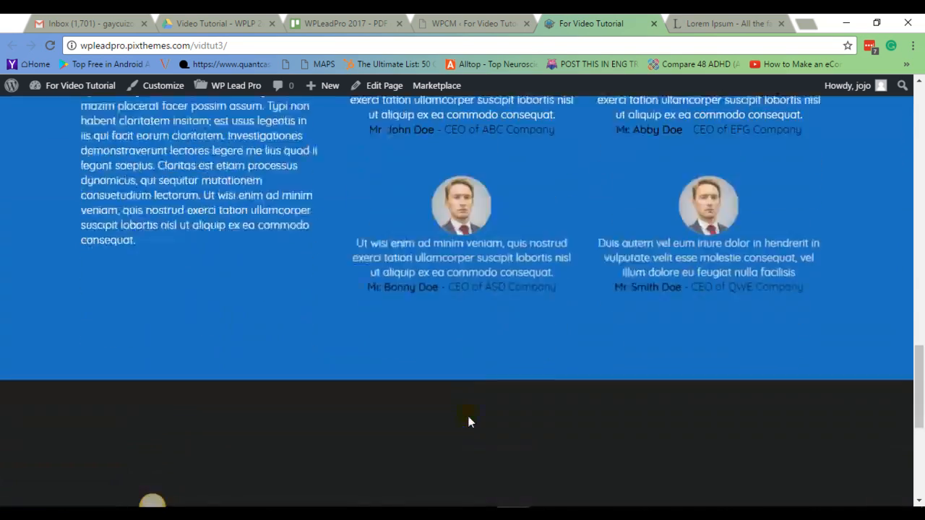
scroll(468, 423, "up", 1)
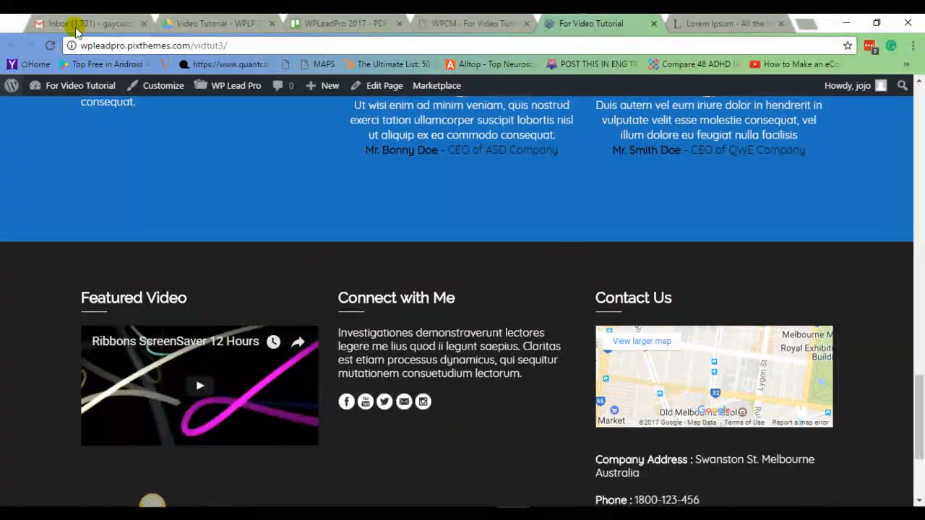
left_click(50, 45)
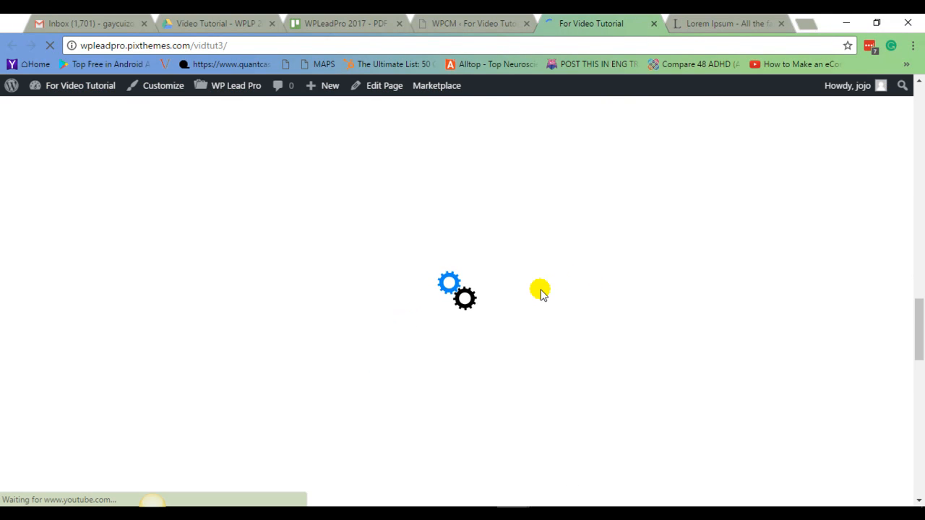
Close the Lorem Ipsum tab and review the Portfolio section on the live homepage.
left_click(776, 23)
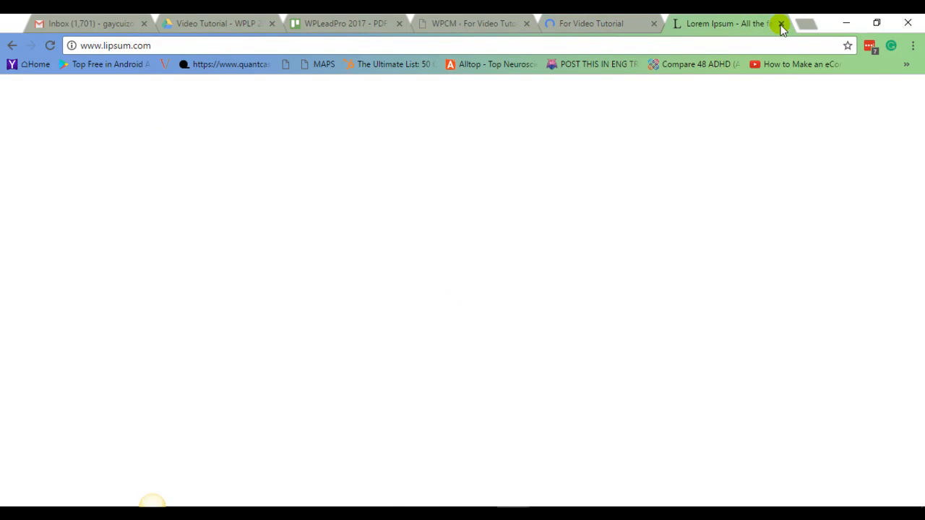
left_click(781, 23)
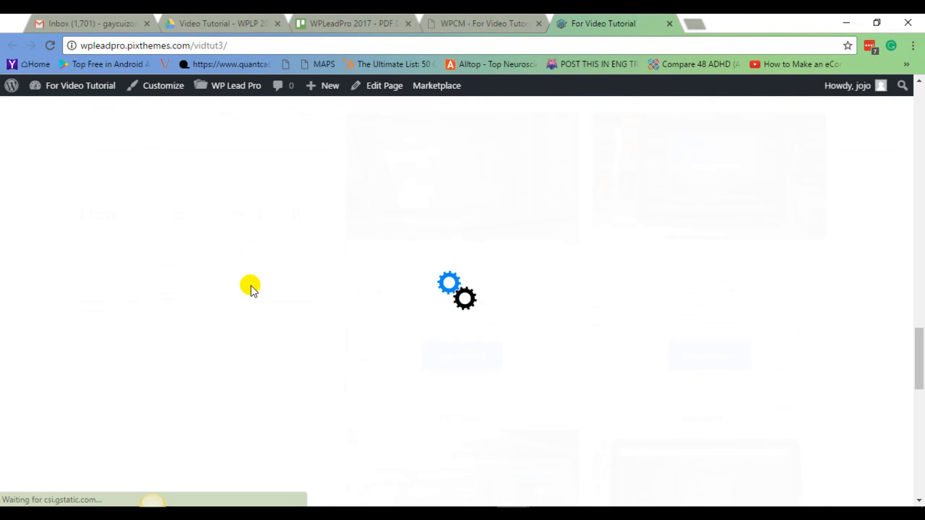
scroll(250, 289, "up", 3)
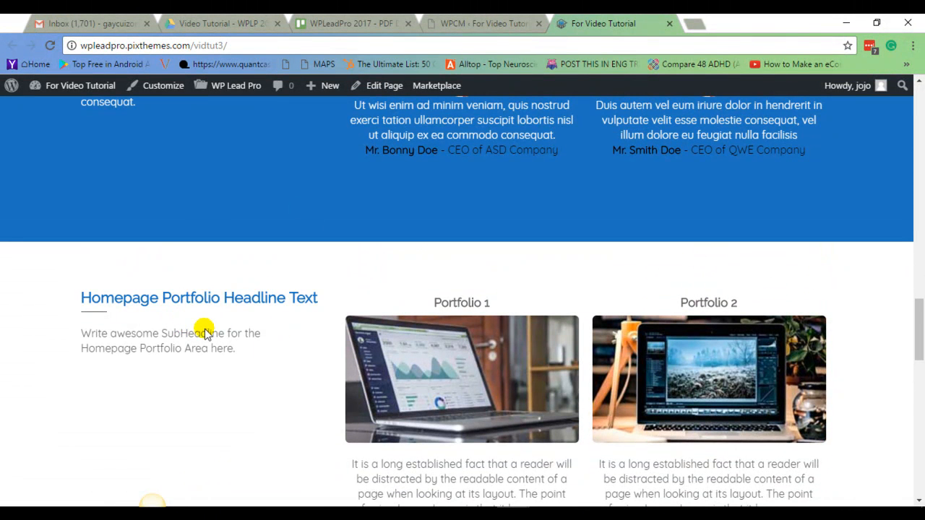
scroll(749, 248, "down", 1)
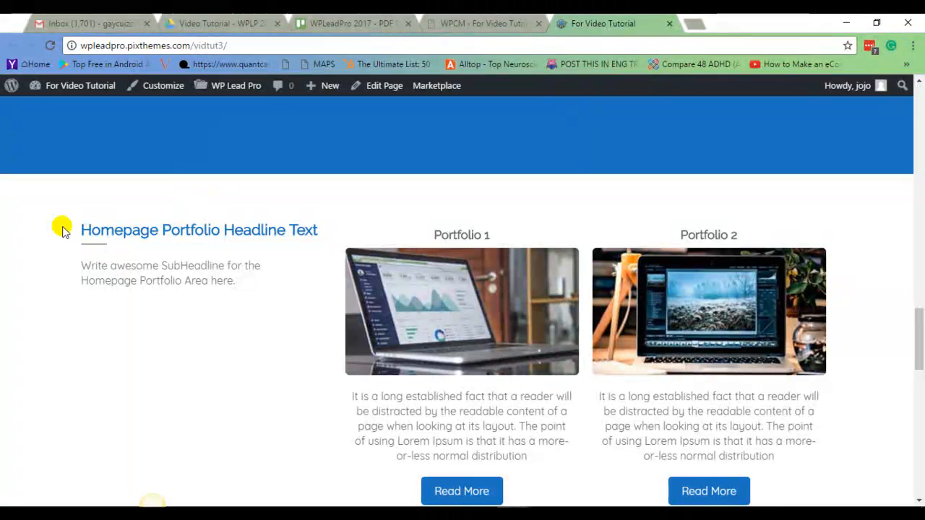
left_click_drag(81, 230, 318, 226)
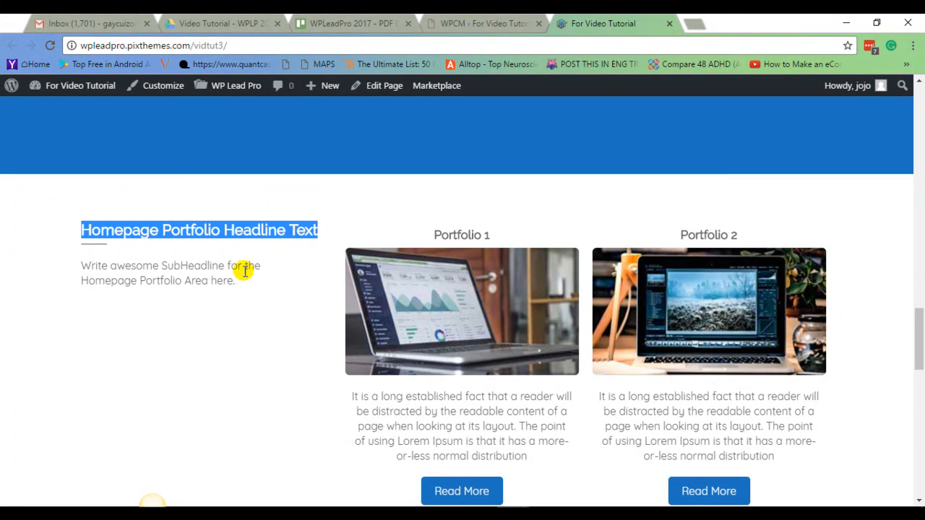
left_click_drag(82, 266, 245, 283)
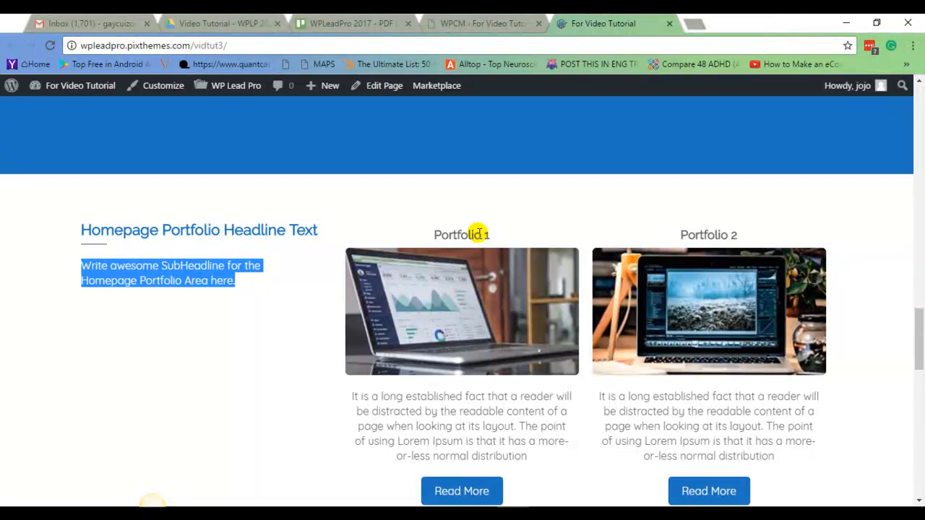
scroll(736, 235, "down", 3)
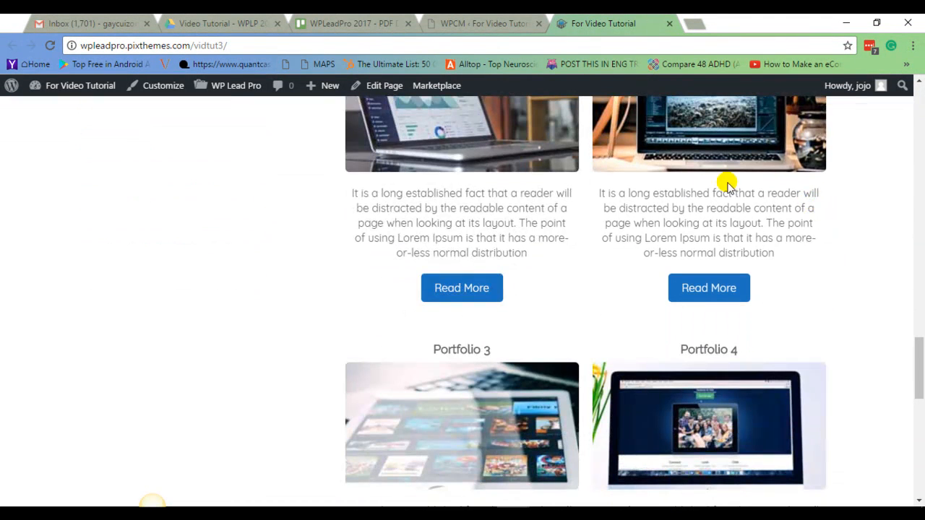
left_click_drag(353, 189, 576, 254)
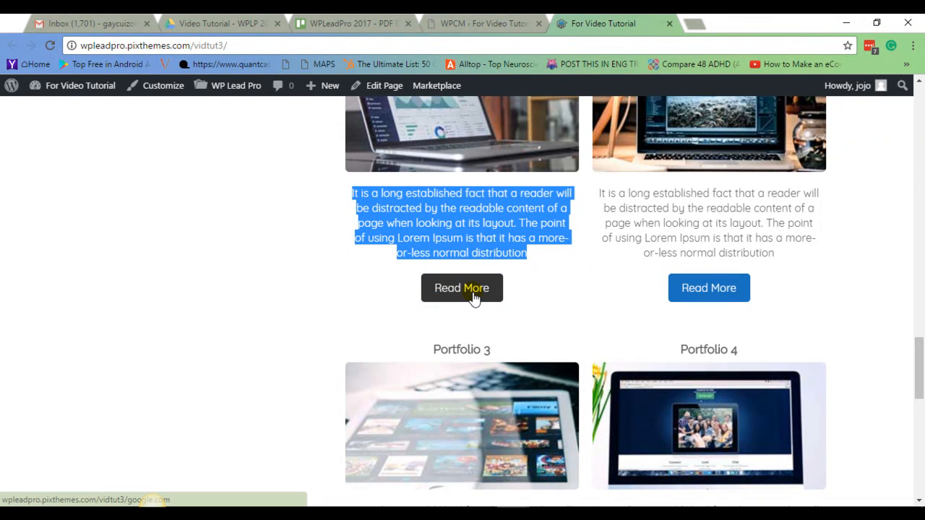
scroll(390, 293, "down", 2)
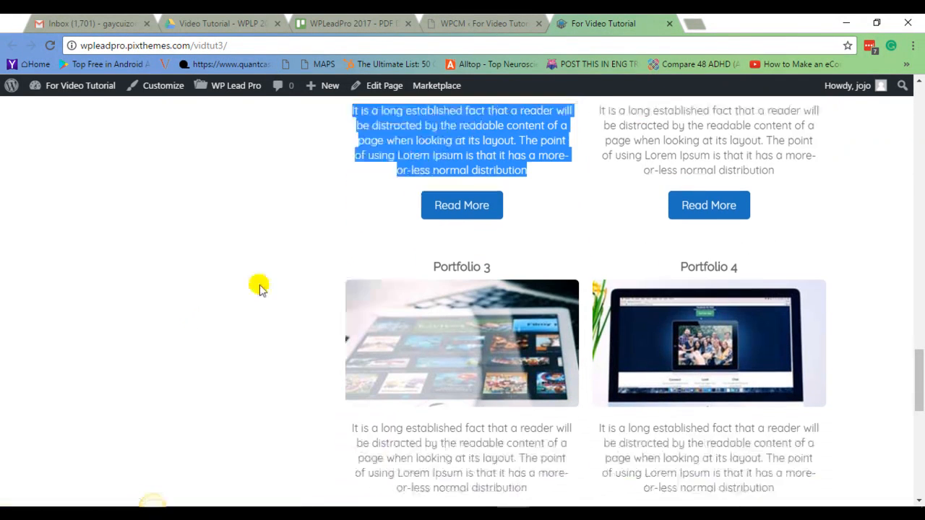
scroll(304, 258, "down", 3)
scroll(273, 270, "up", 3)
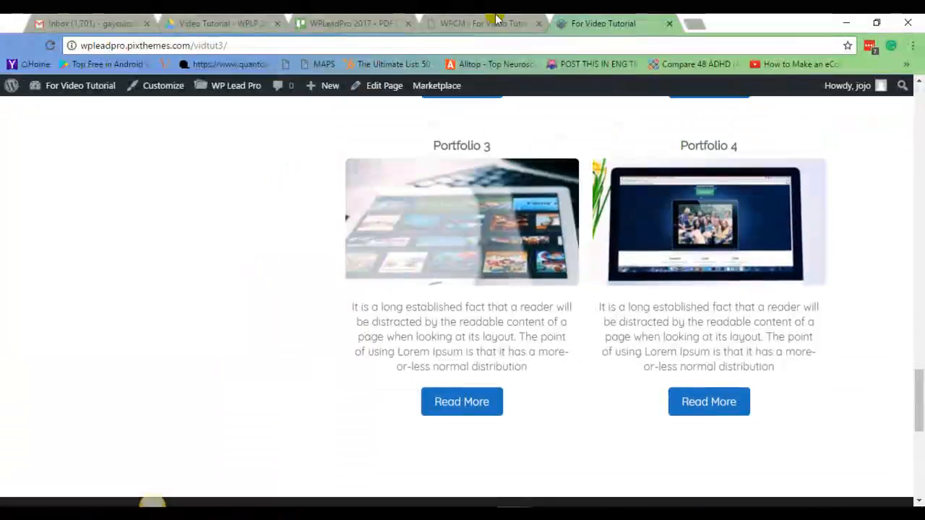
In the theme settings, fill the Homepage Service Headline Text field with Homepage Service Headline Text.
left_click(491, 24)
scroll(811, 261, "down", 10)
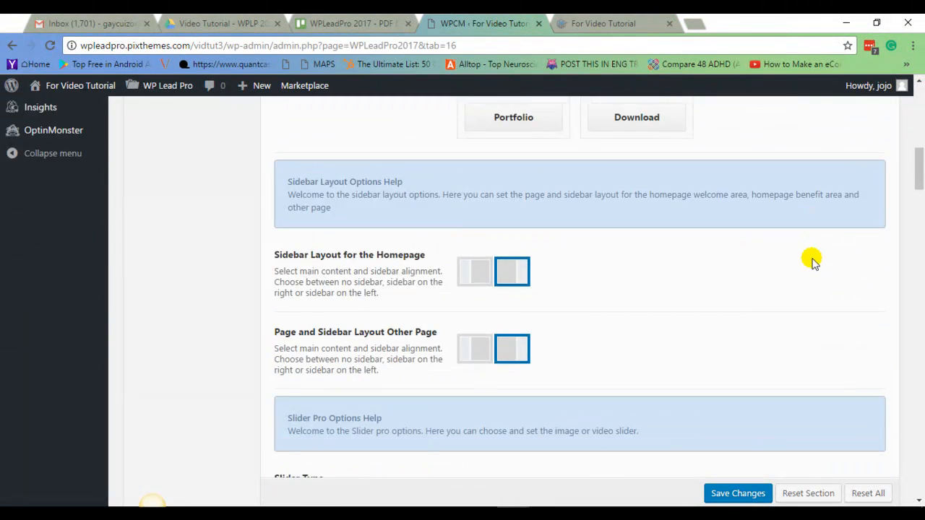
scroll(786, 244, "down", 15)
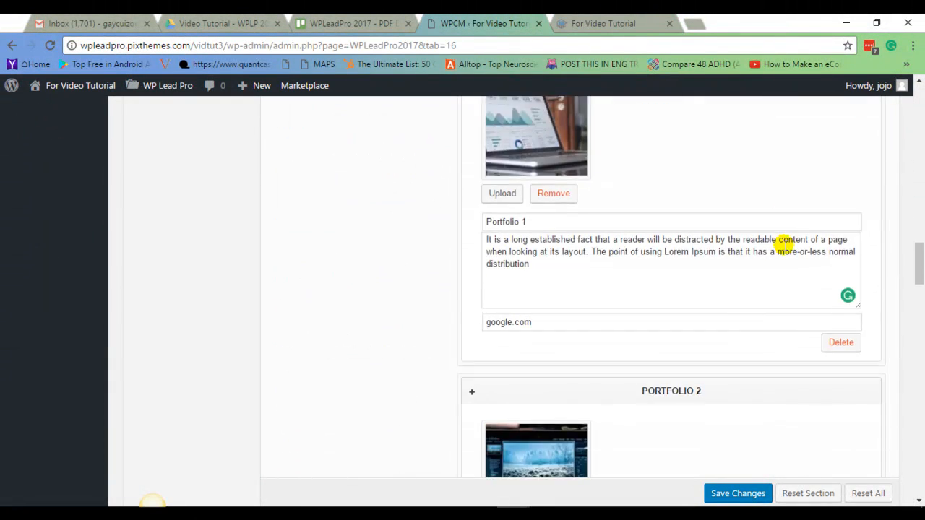
scroll(778, 251, "down", 8)
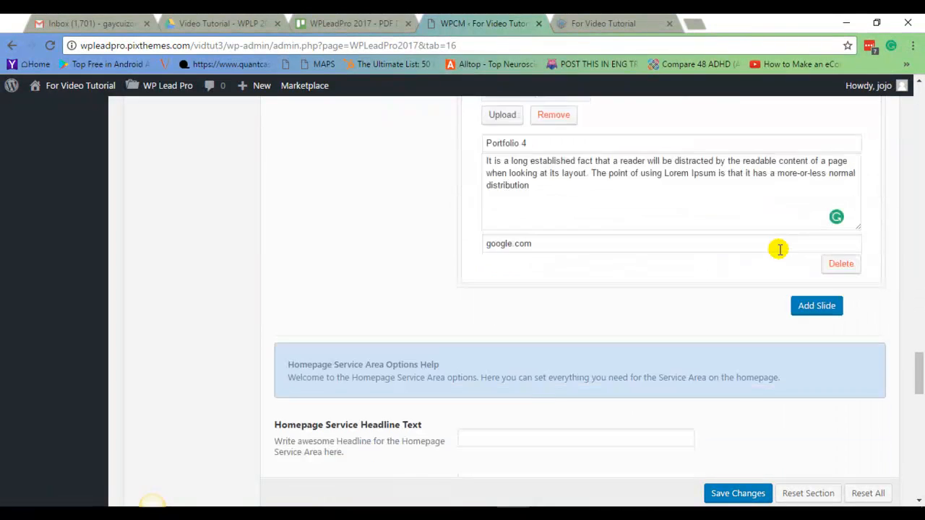
scroll(686, 250, "up", 2)
scroll(687, 246, "up", 1)
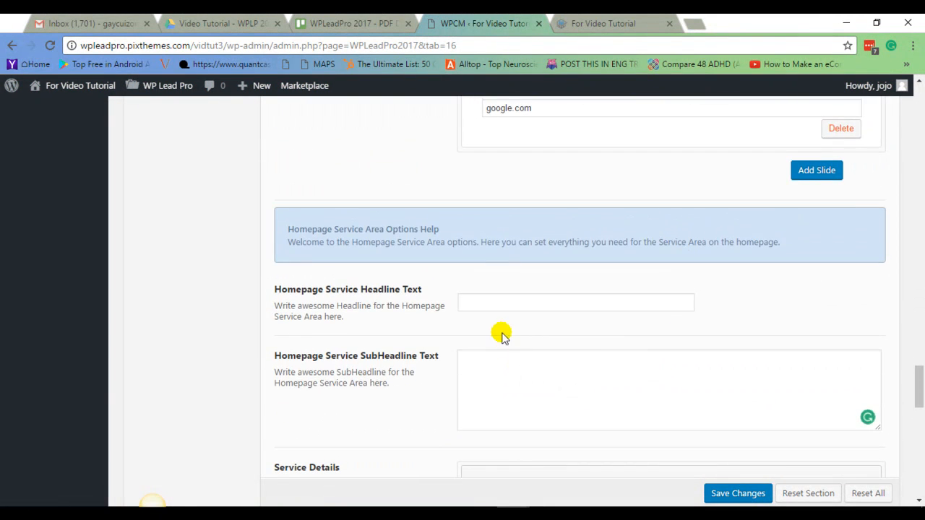
scroll(506, 329, "down", 2)
scroll(600, 282, "up", 1)
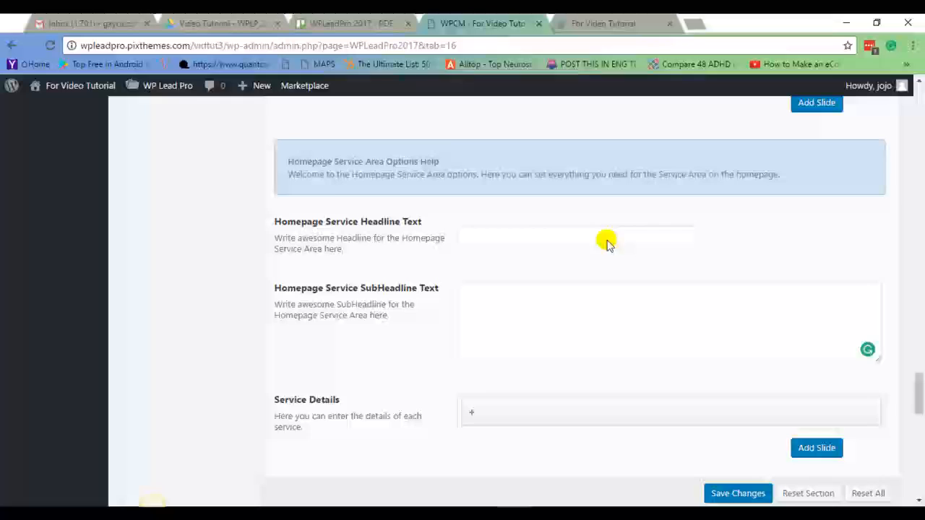
left_click(491, 233)
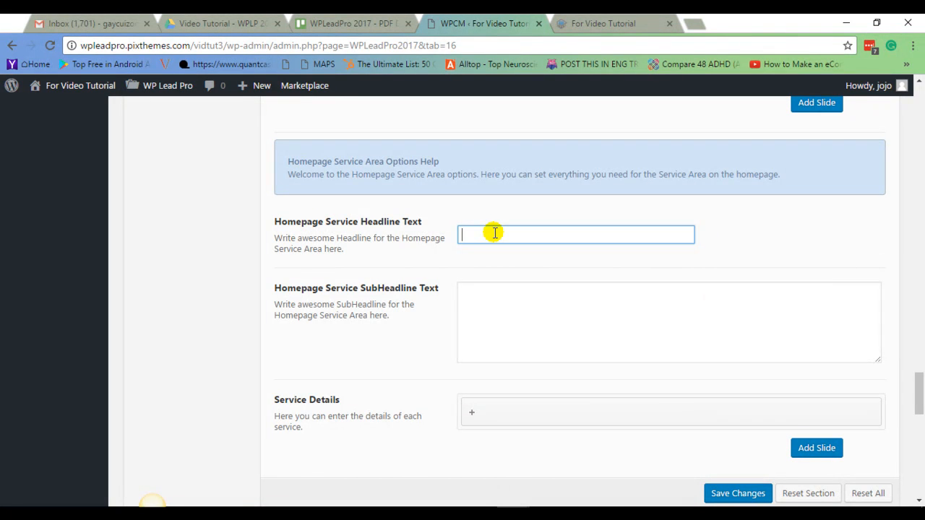
left_click_drag(325, 222, 368, 215)
left_click(314, 225)
left_click(521, 233)
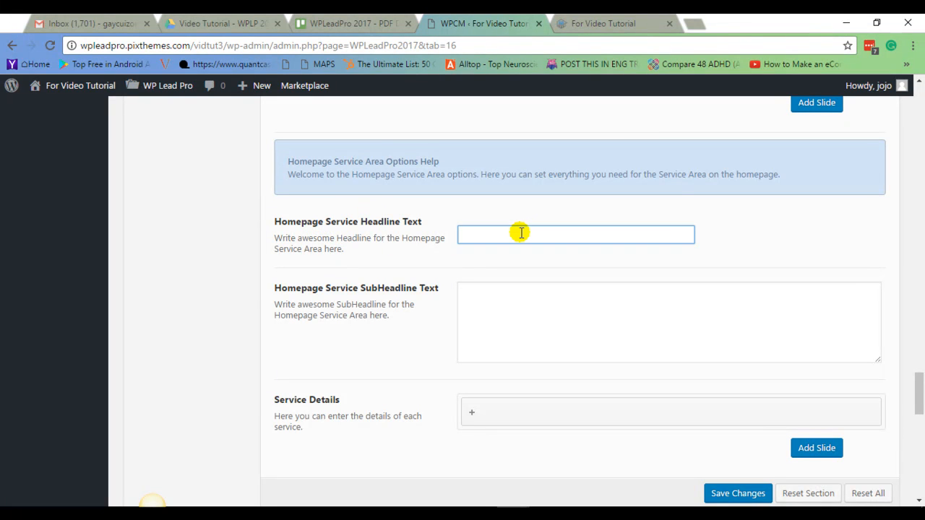
left_click_drag(273, 224, 427, 221)
right_click(391, 224)
left_click(426, 233)
left_click(496, 234)
right_click(497, 236)
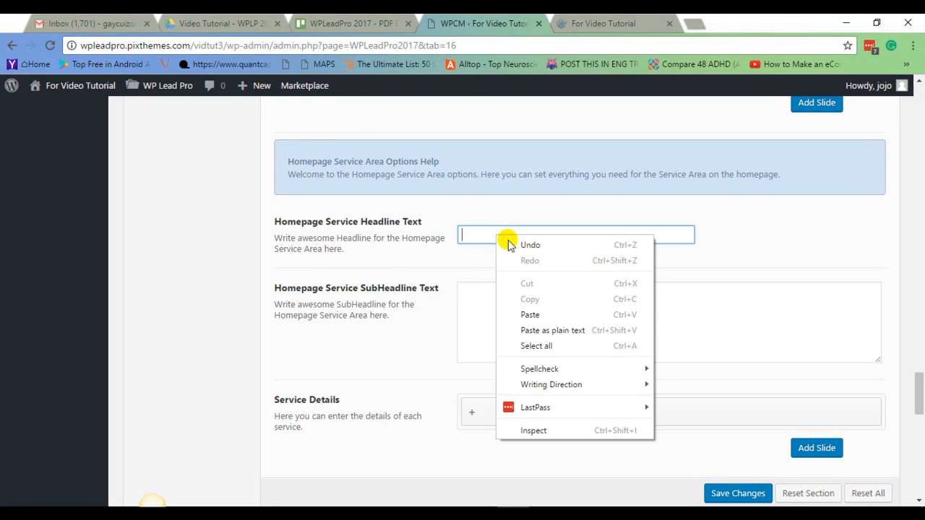
left_click(543, 315)
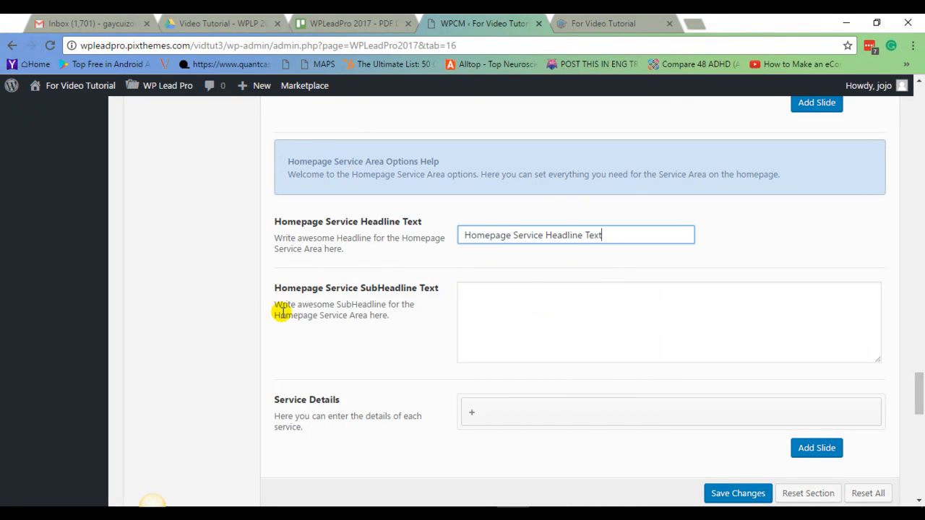
Paste Homepage Service SubHeadline Text and Write awesome SubHeadline for the Homepage Service Area here. into the SubHeadline field.
left_click_drag(274, 289, 383, 316)
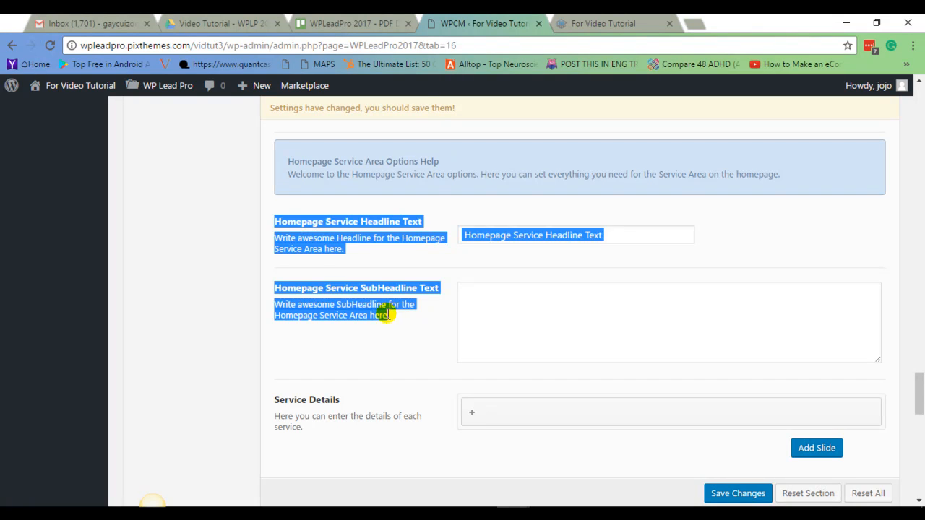
left_click(271, 288)
left_click_drag(313, 290, 390, 316)
right_click(391, 317)
left_click(415, 318)
right_click(489, 308)
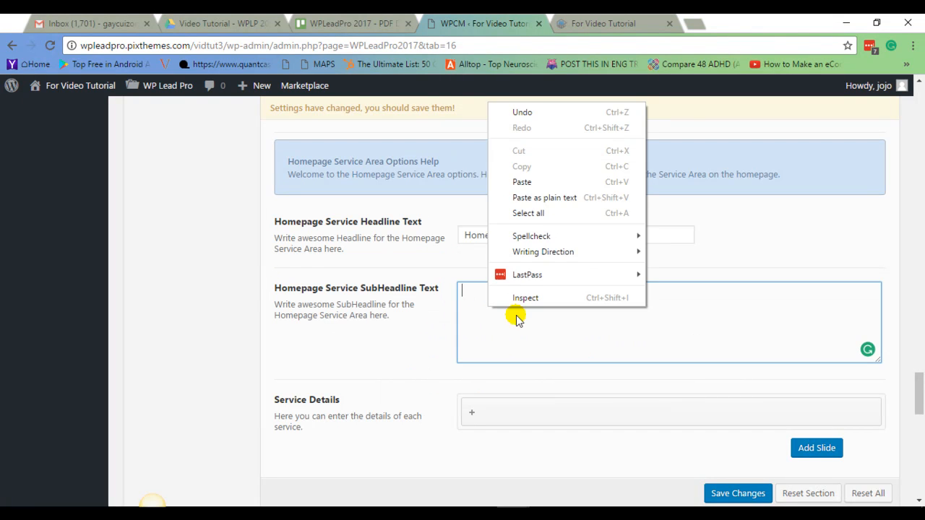
left_click(535, 201)
Expand the first Service Details item and upload the service-1 image from the media library.
scroll(577, 281, "down", 1)
scroll(576, 282, "down", 2)
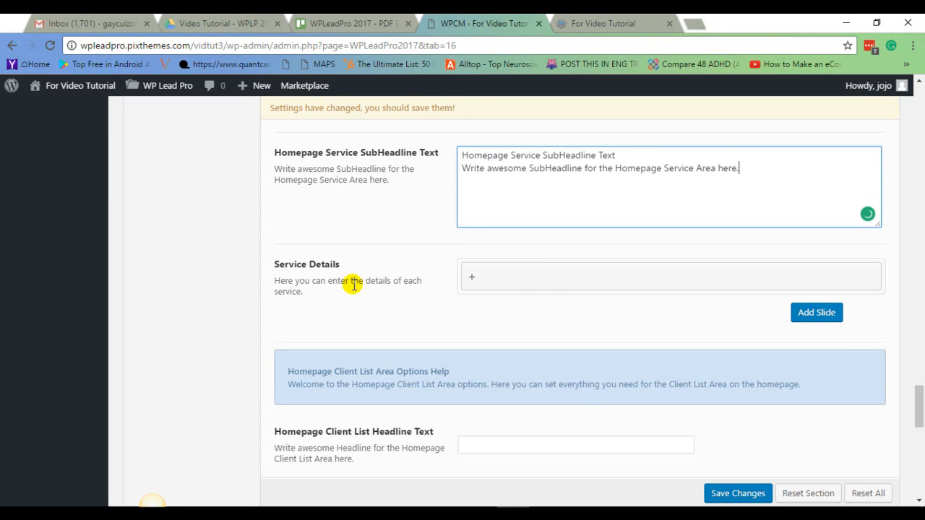
left_click(548, 279)
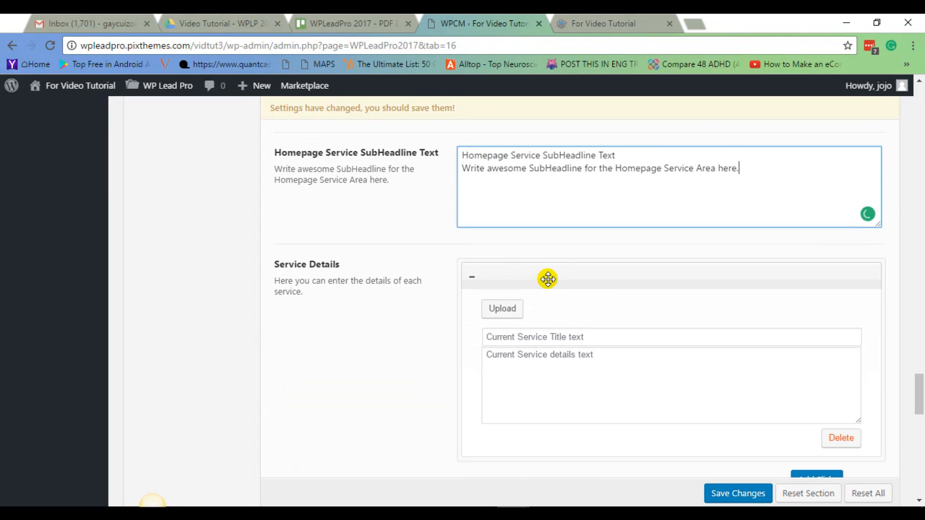
scroll(506, 262, "down", 1)
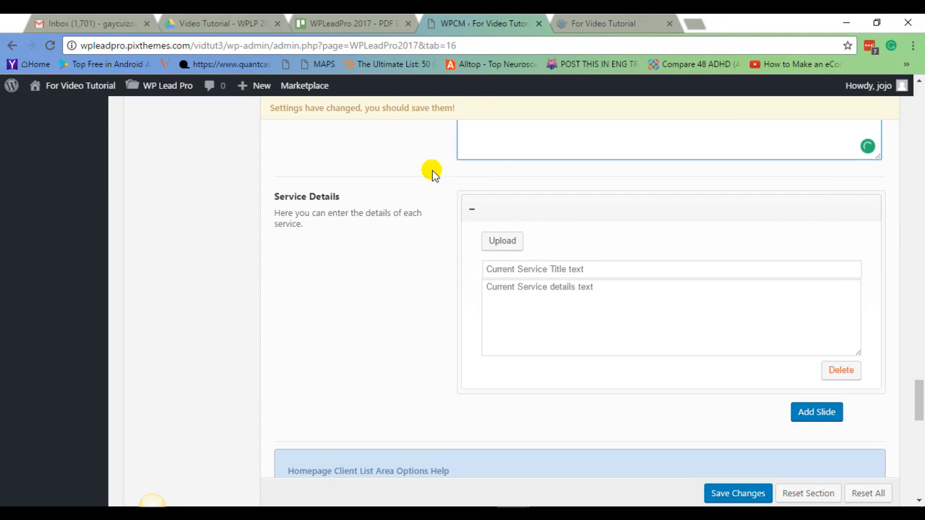
left_click(506, 242)
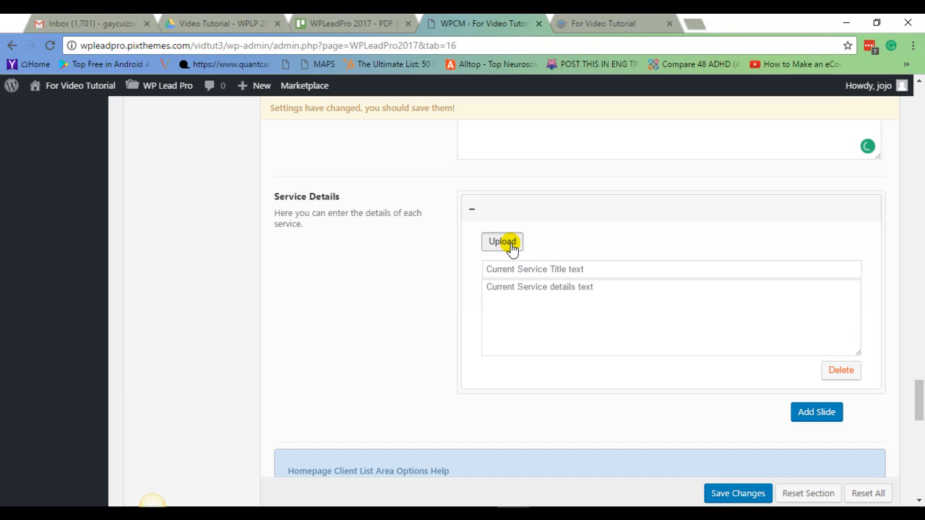
scroll(530, 351, "down", 2)
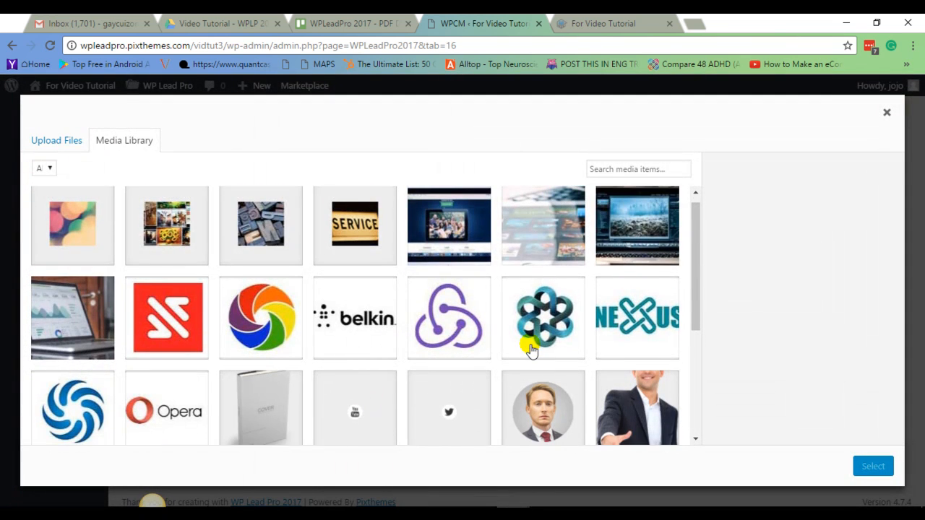
scroll(291, 334, "up", 2)
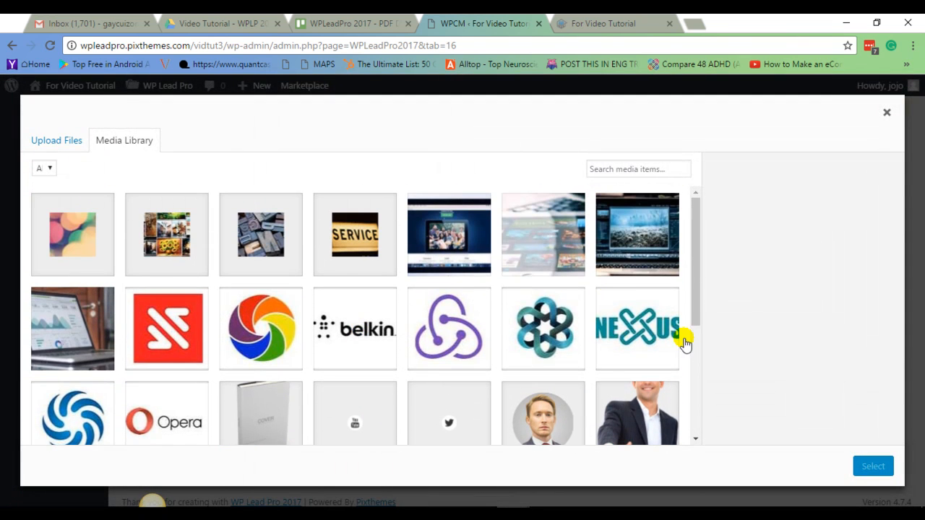
left_click(361, 260)
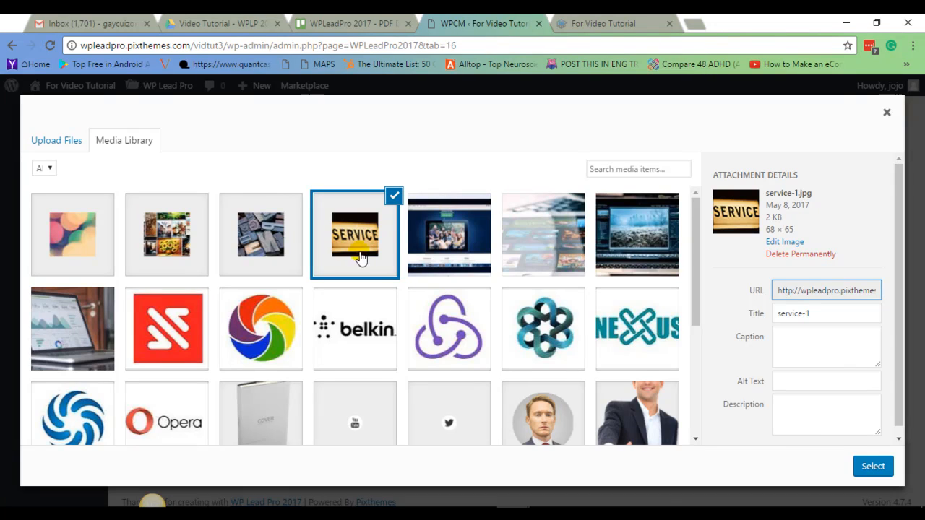
left_click(869, 468)
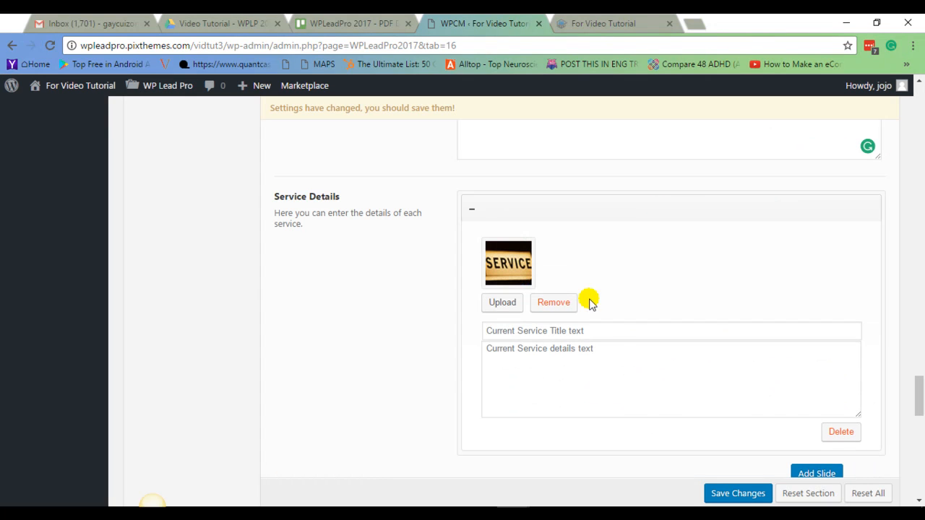
Set the first service's title to Service 1.
left_click(538, 333)
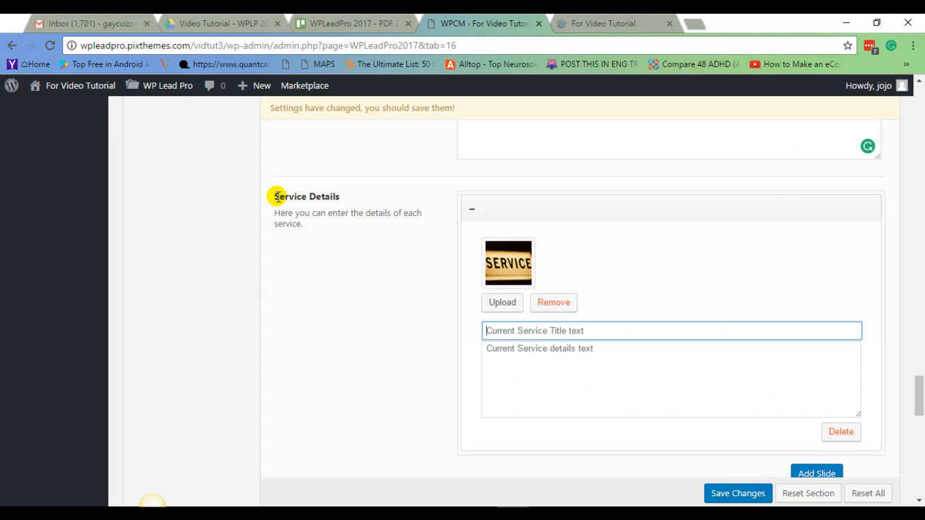
left_click_drag(274, 195, 336, 198)
right_click(360, 215)
left_click(356, 209)
left_click(536, 330)
right_click(538, 330)
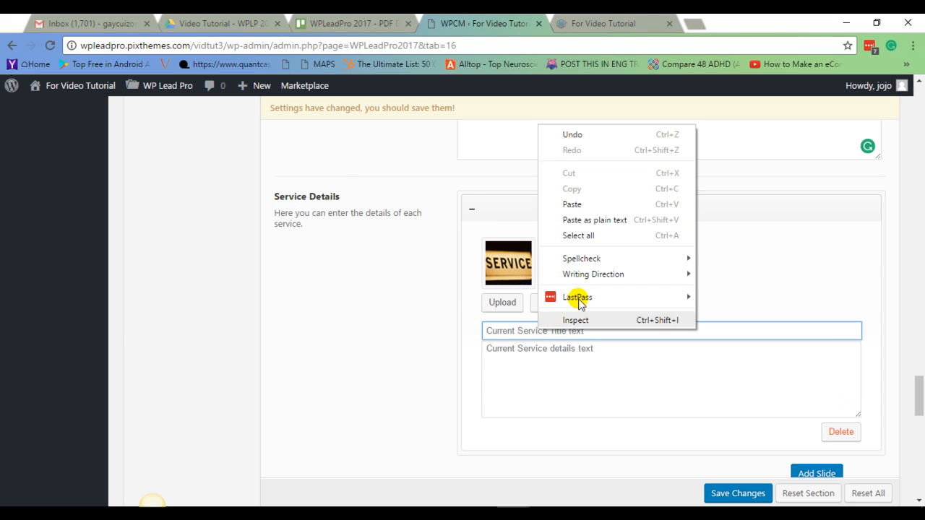
left_click(576, 204)
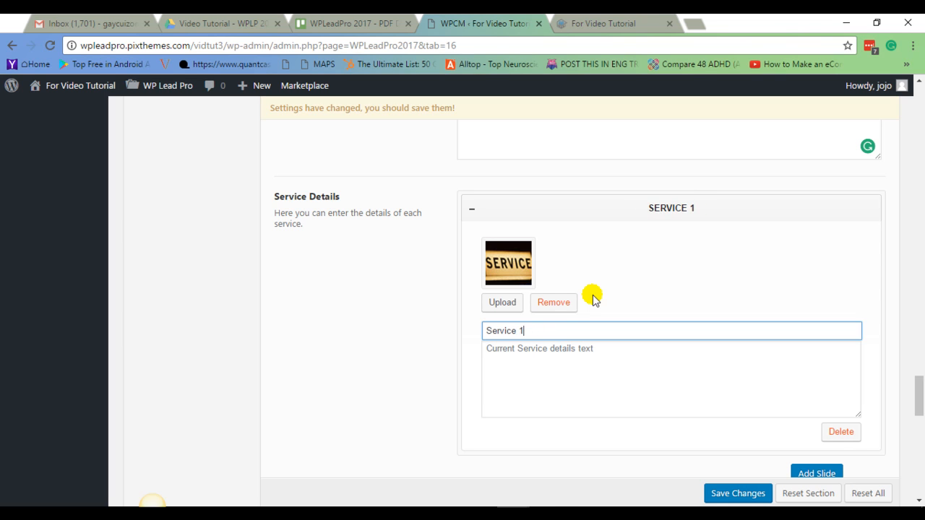
Copy the service SubHeadline text into the first service's details field.
left_click(508, 366)
right_click(561, 385)
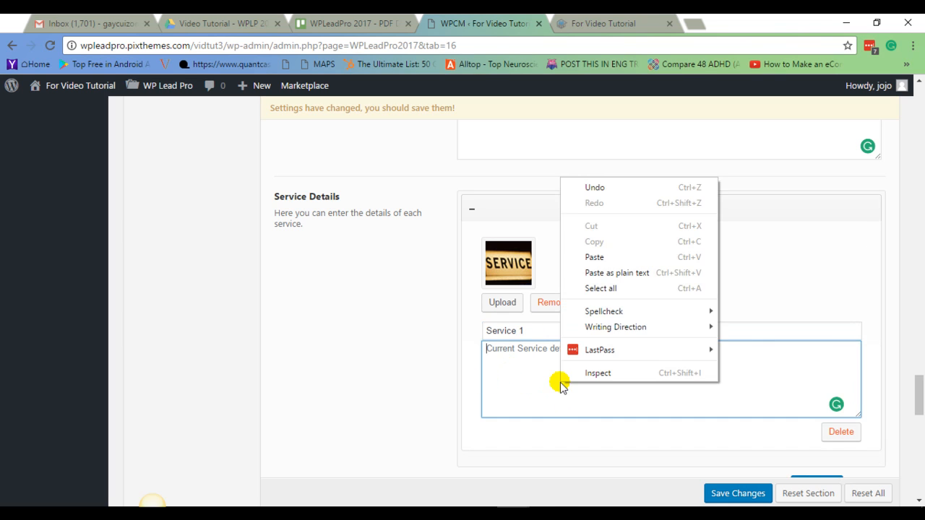
left_click(551, 387)
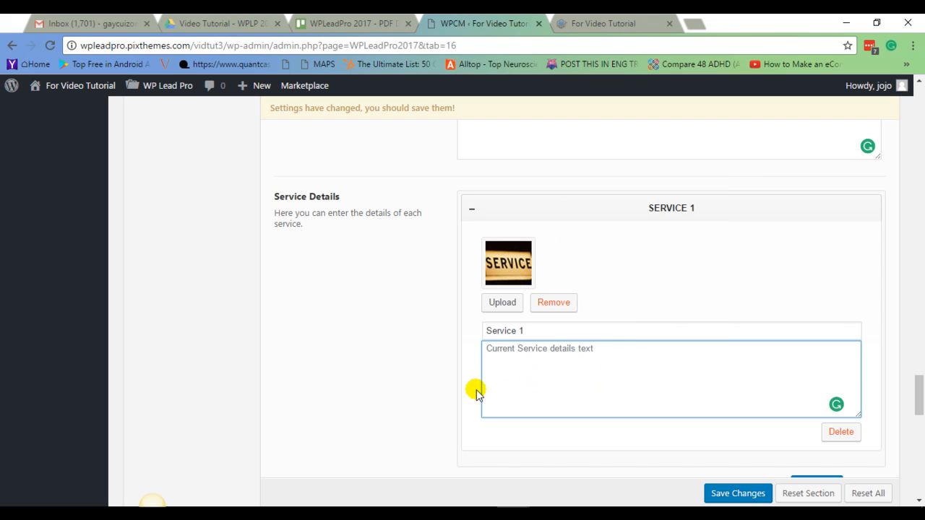
scroll(662, 257, "up", 4)
left_click_drag(459, 355, 742, 371)
right_click(716, 372)
left_click(612, 196)
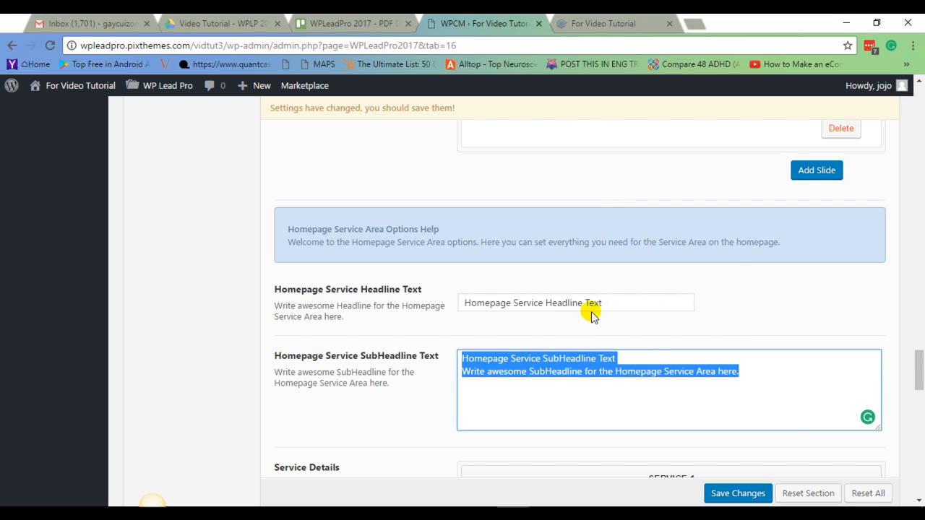
scroll(579, 325, "down", 4)
right_click(527, 373)
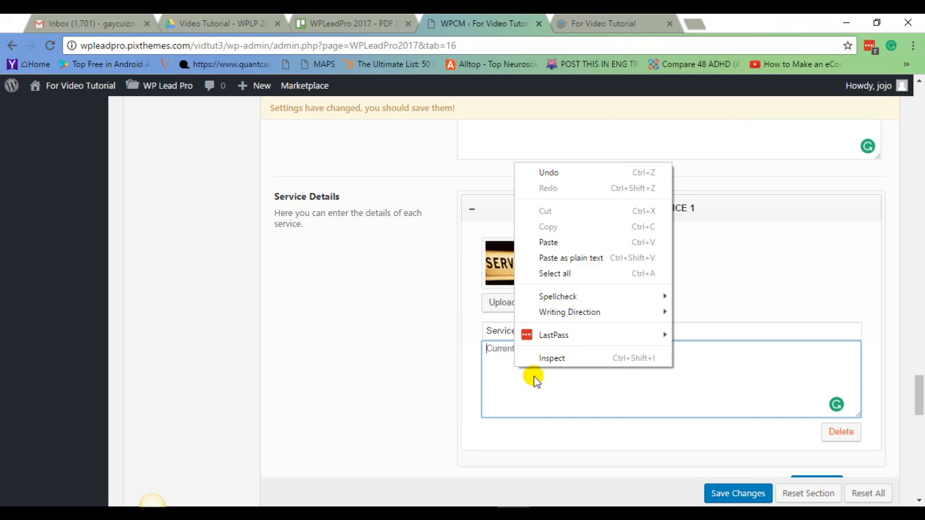
left_click(547, 244)
Save the Homepage Service Area settings.
scroll(340, 372, "down", 3)
scroll(342, 371, "up", 3)
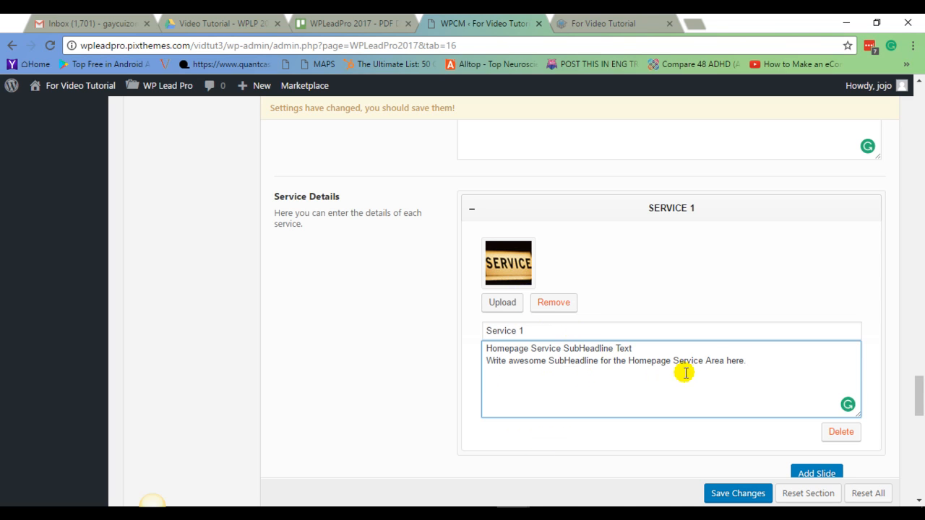
scroll(670, 381, "down", 1)
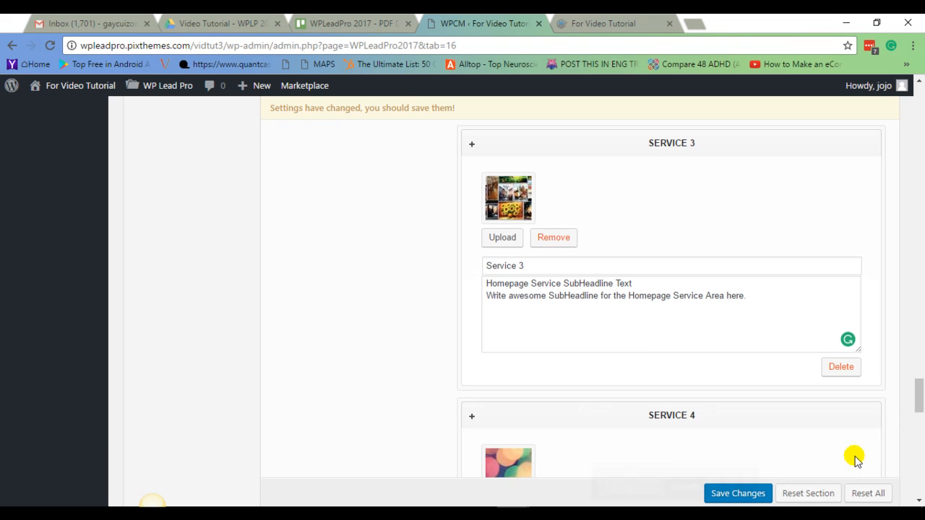
scroll(382, 298, "up", 8)
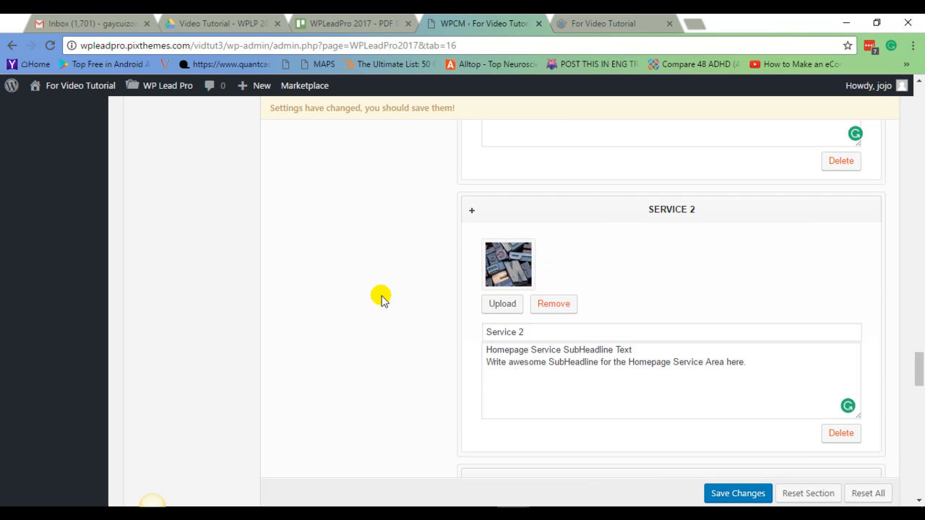
scroll(382, 297, "down", 1)
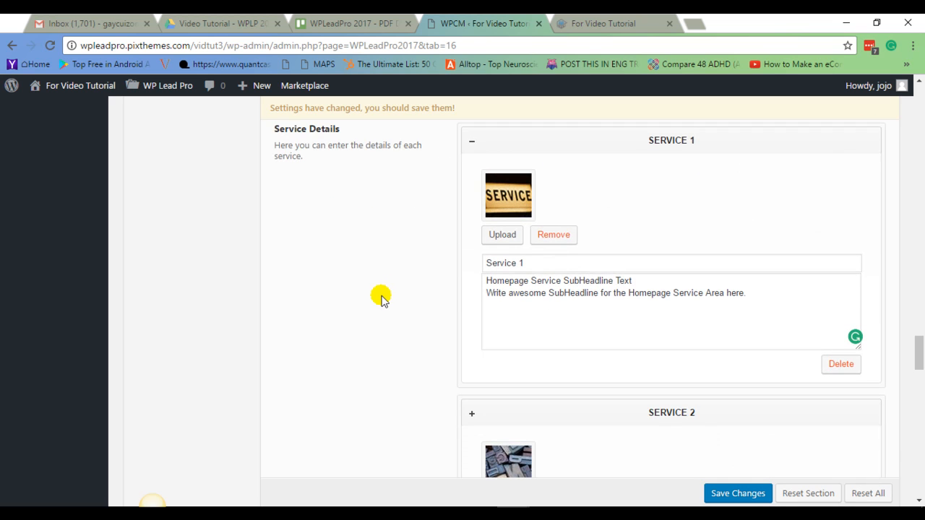
scroll(644, 459, "down", 4)
left_click(728, 496)
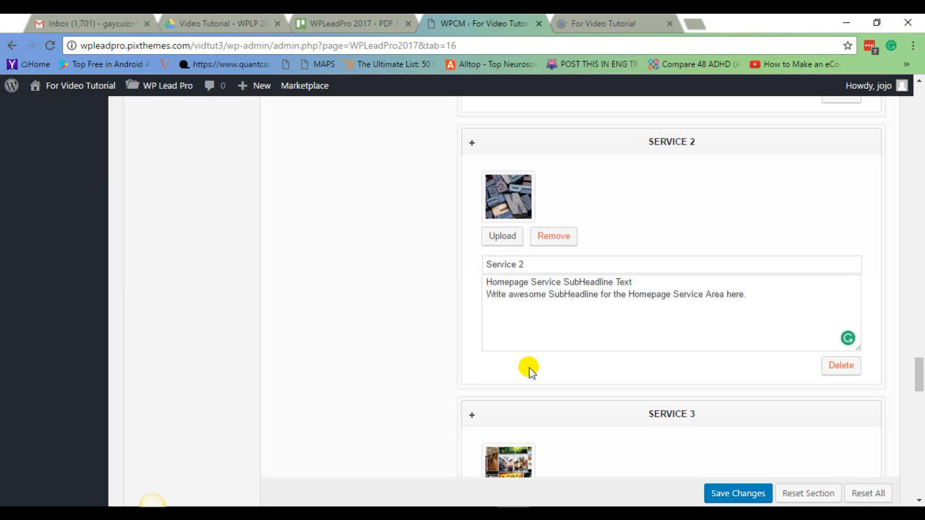
Enable the Service block in the Homepage Layout Manager between Testimonial and Portfolio, and save the changes.
scroll(529, 371, "up", 3)
scroll(529, 370, "up", 15)
left_click_drag(919, 246, 919, 147)
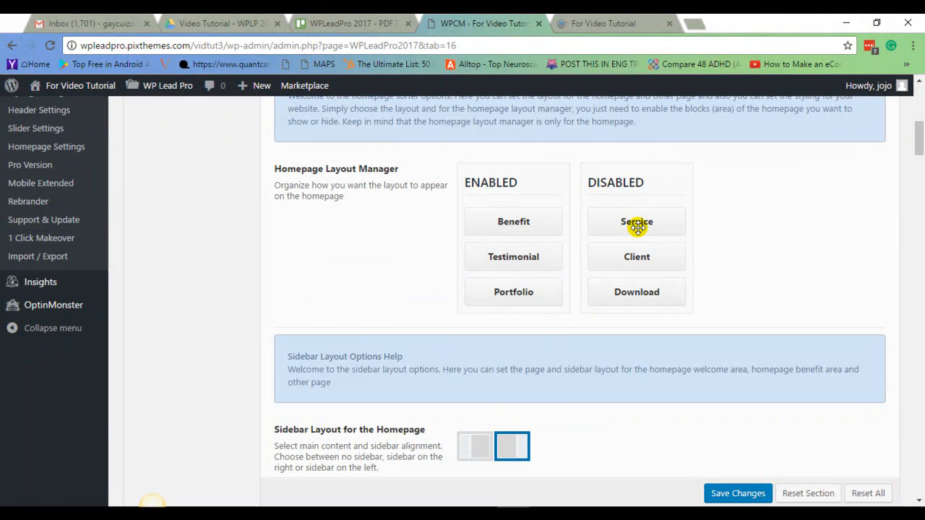
left_click_drag(637, 224, 527, 325)
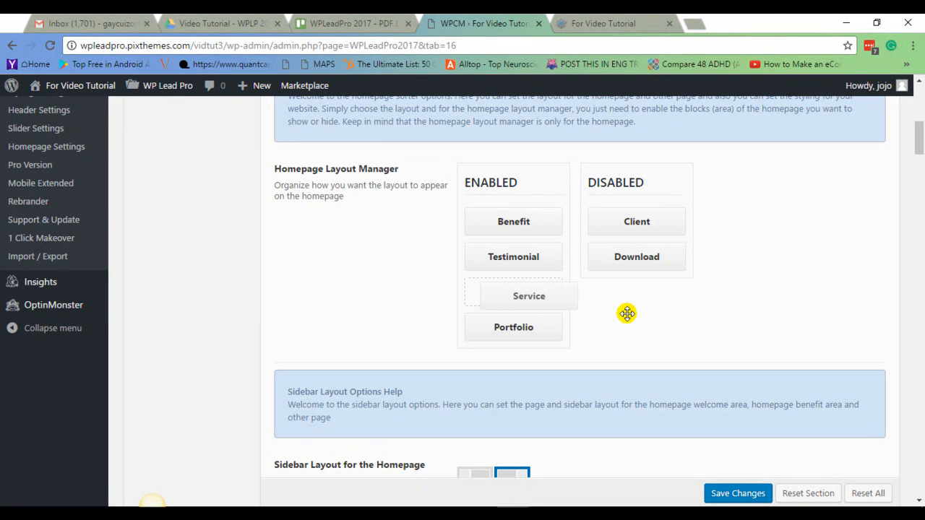
left_click_drag(627, 313, 629, 318)
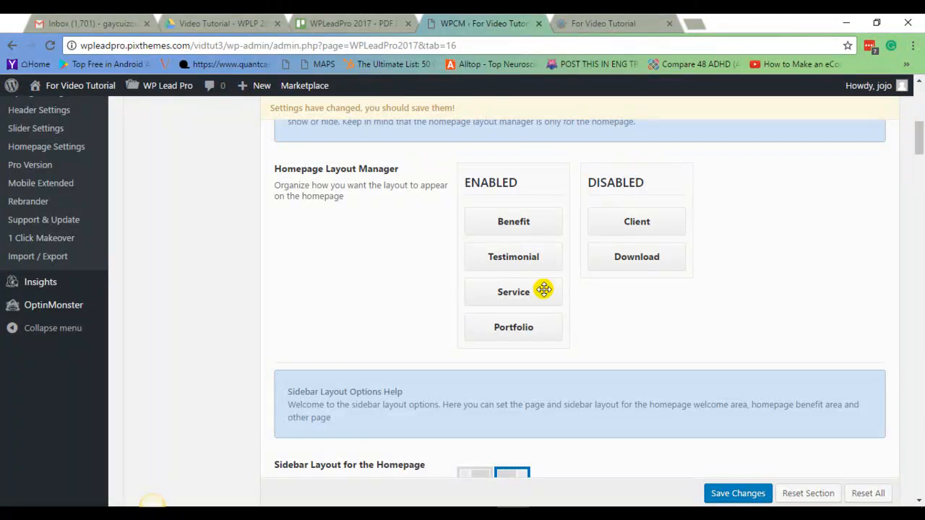
scroll(698, 384, "down", 1)
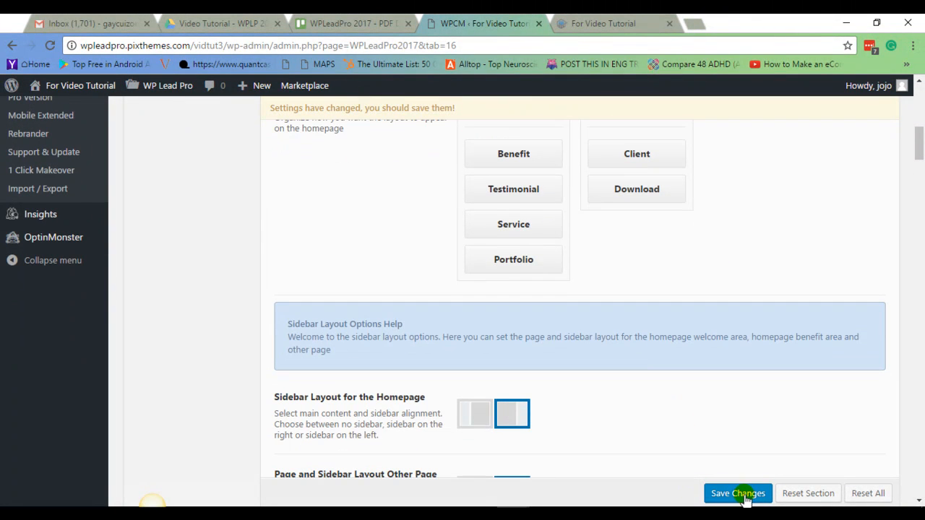
left_click(746, 497)
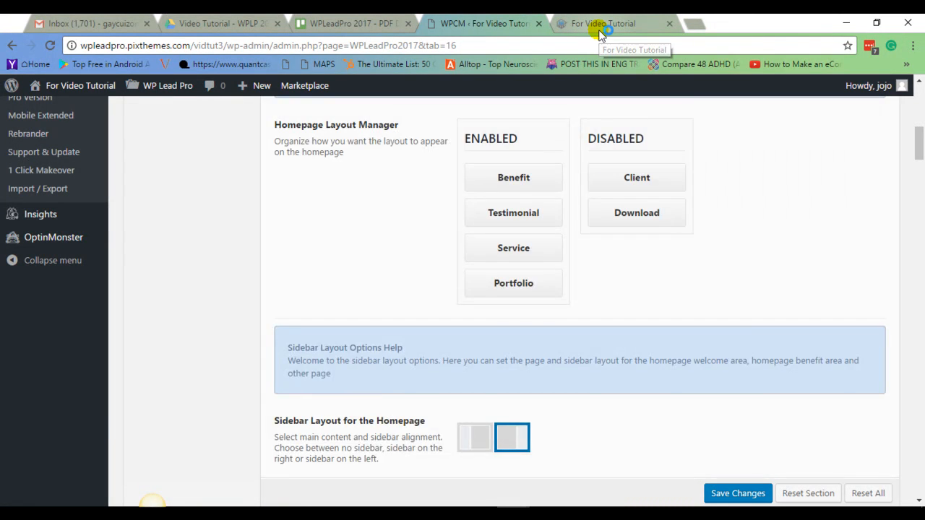
Reload the live homepage and review the Service section's headline, titles and texts.
left_click(600, 28)
left_click(53, 50)
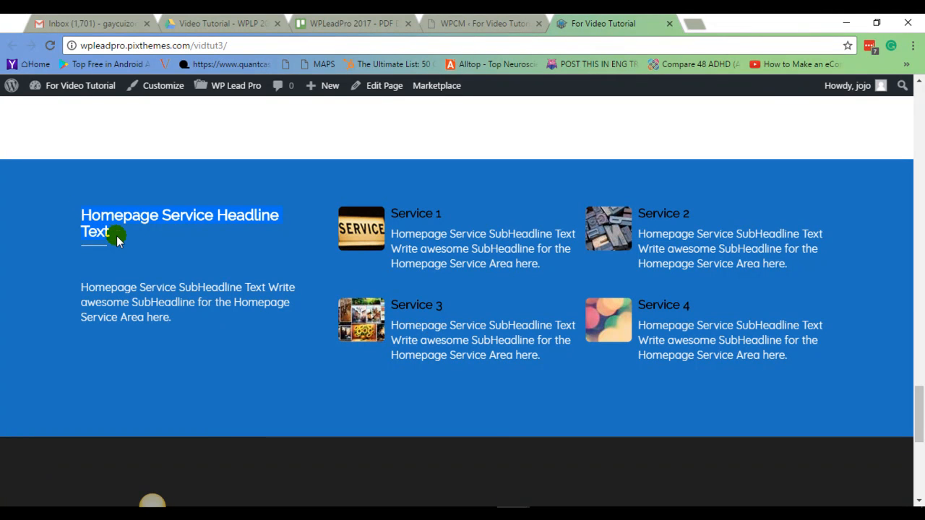
left_click_drag(121, 303, 186, 324)
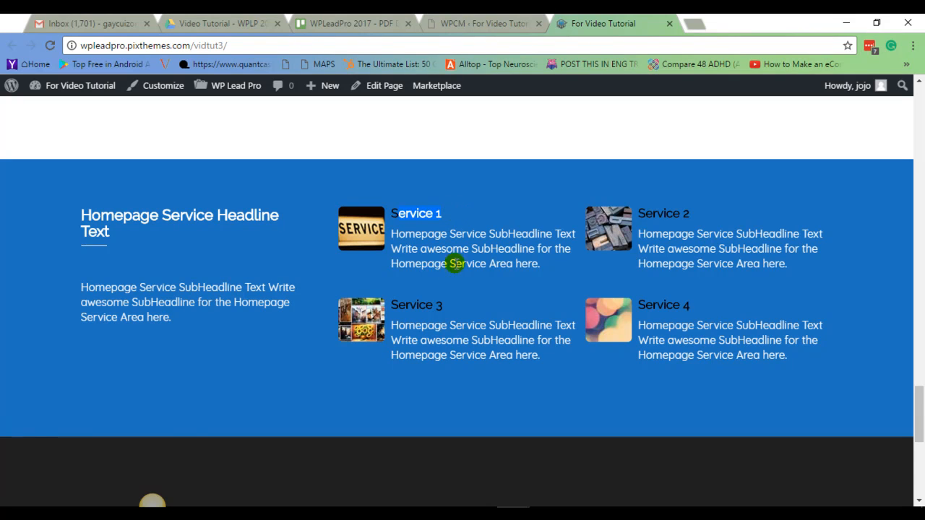
left_click_drag(395, 228, 540, 263)
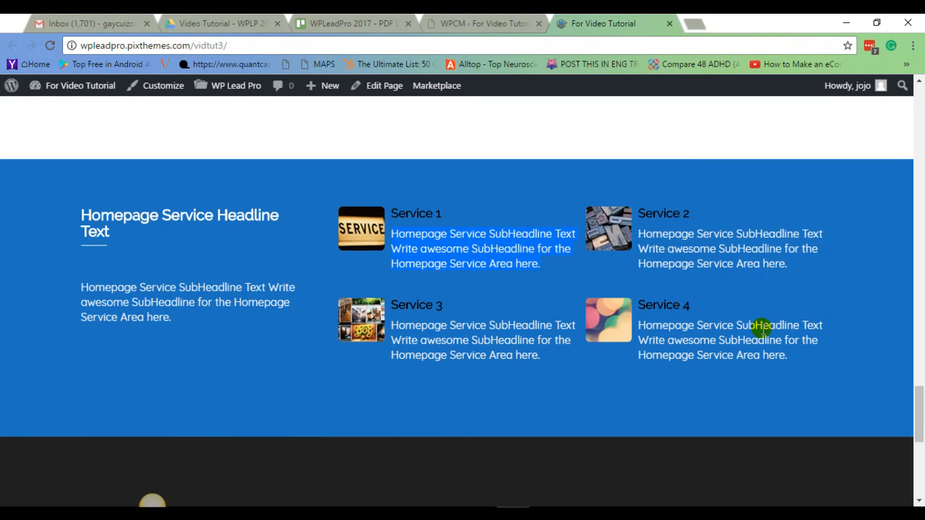
Fill the Homepage Client List Headline Text field with Homepage Client List Headline Text.
left_click(537, 29)
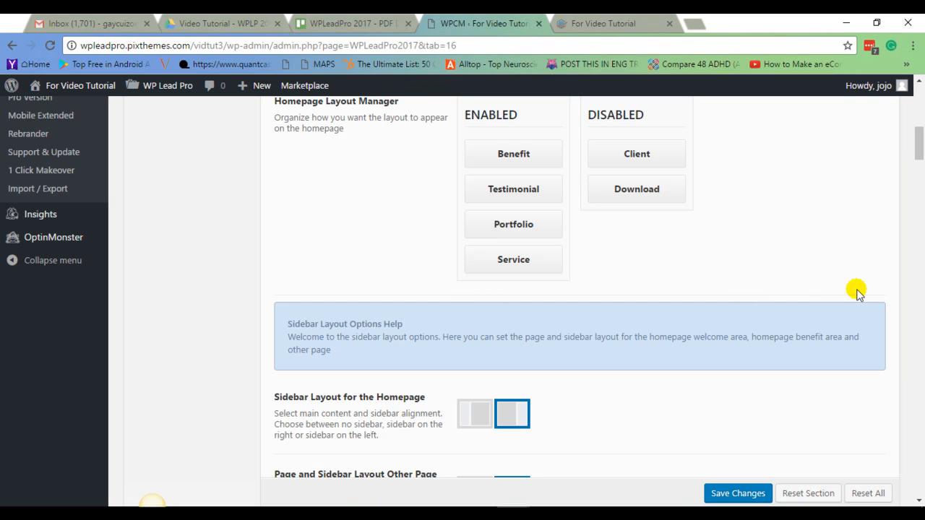
scroll(853, 292, "down", 3)
left_click_drag(918, 166, 909, 453)
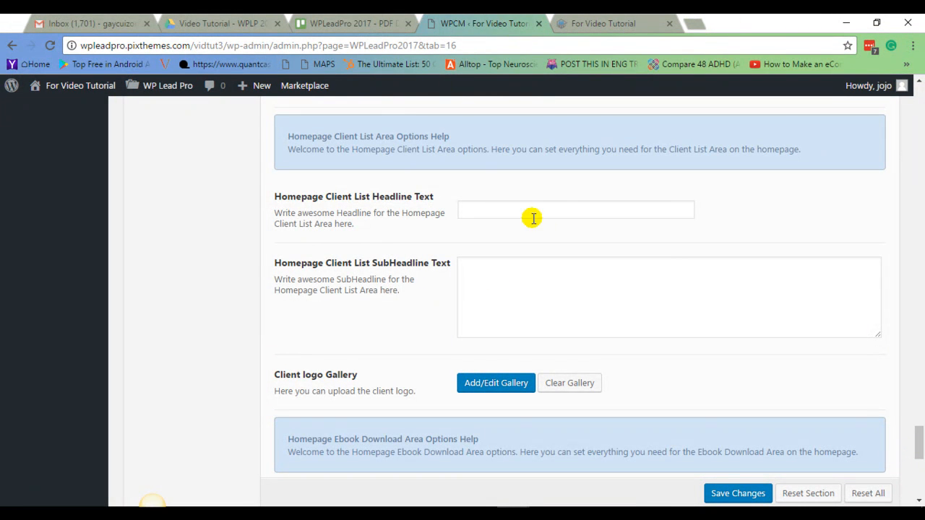
left_click(494, 208)
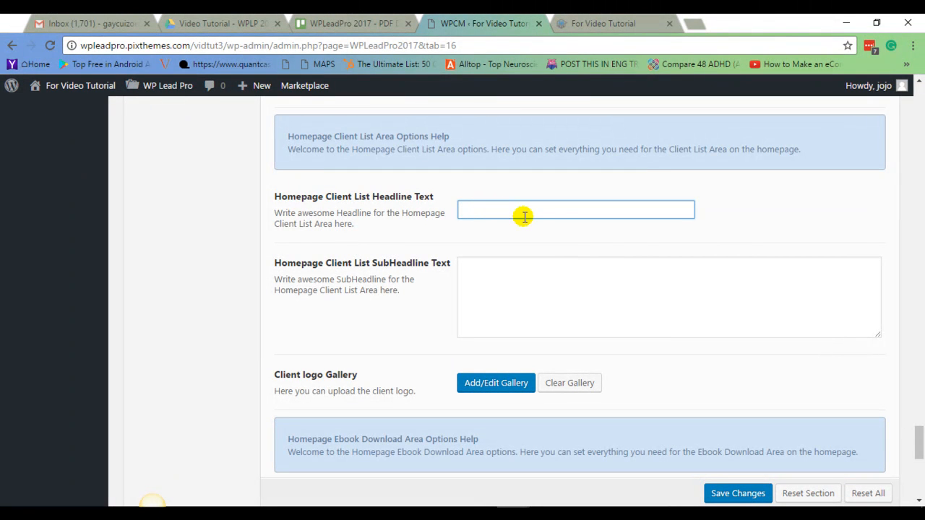
left_click_drag(287, 196, 394, 196)
right_click(397, 199)
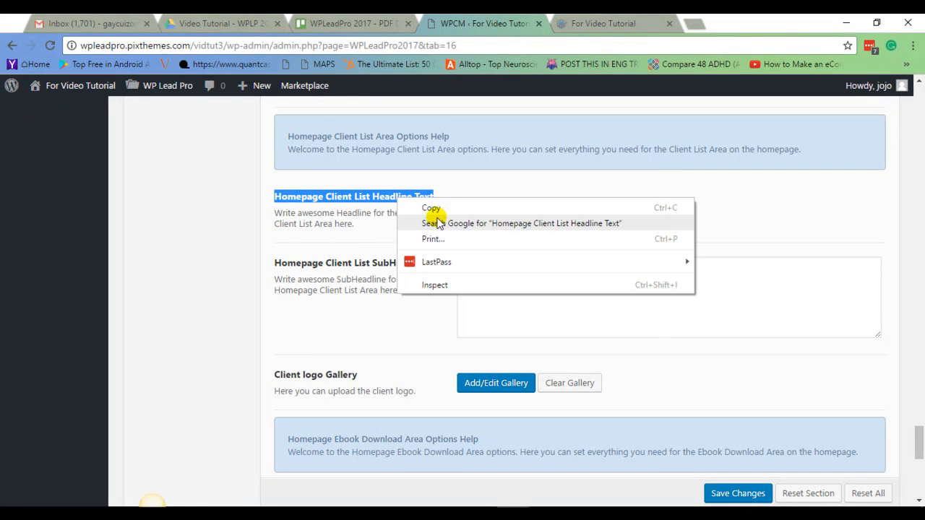
left_click(432, 208)
right_click(498, 211)
left_click(548, 298)
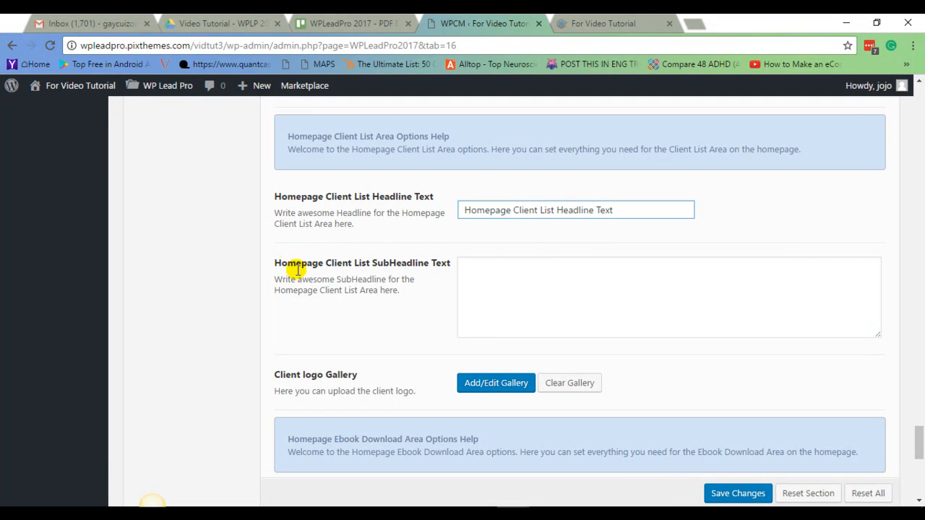
Paste Homepage Client List SubHeadline Text and Write awesome SubHeadline for the Homepage Client List Area here. into the SubHeadline field.
left_click_drag(275, 265, 406, 292)
right_click(390, 280)
left_click(407, 292)
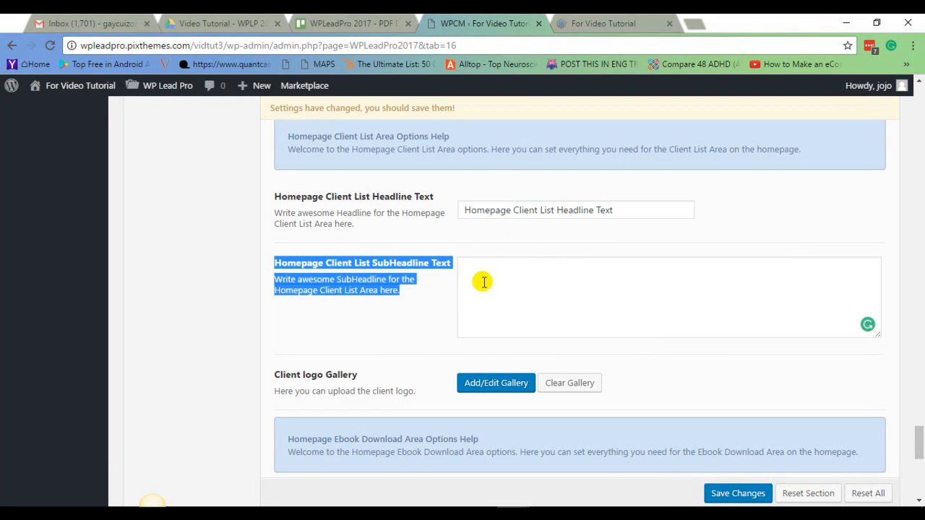
right_click(484, 284)
left_click(518, 362)
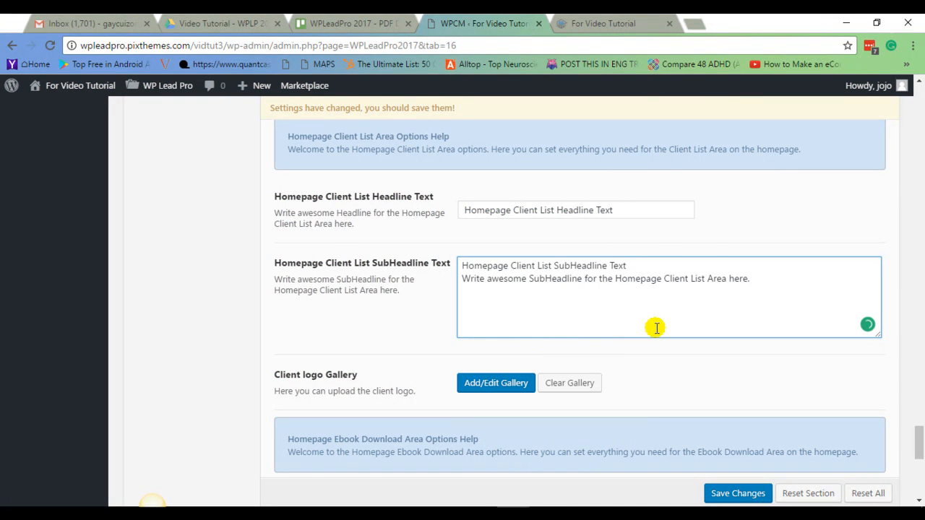
Add eight client logos, including Opera, Nexus and Belkin, from the media library to the Client logo Gallery.
scroll(698, 246, "down", 1)
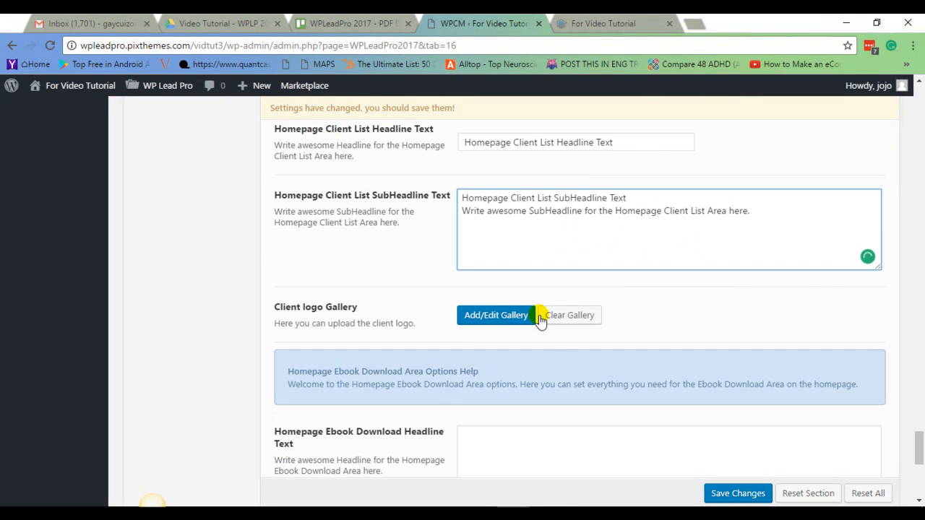
left_click(496, 318)
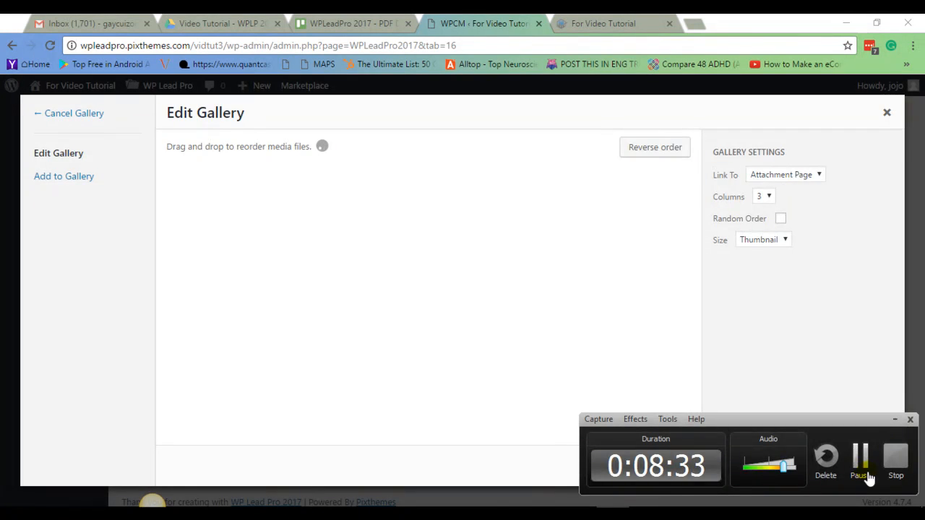
left_click(866, 470)
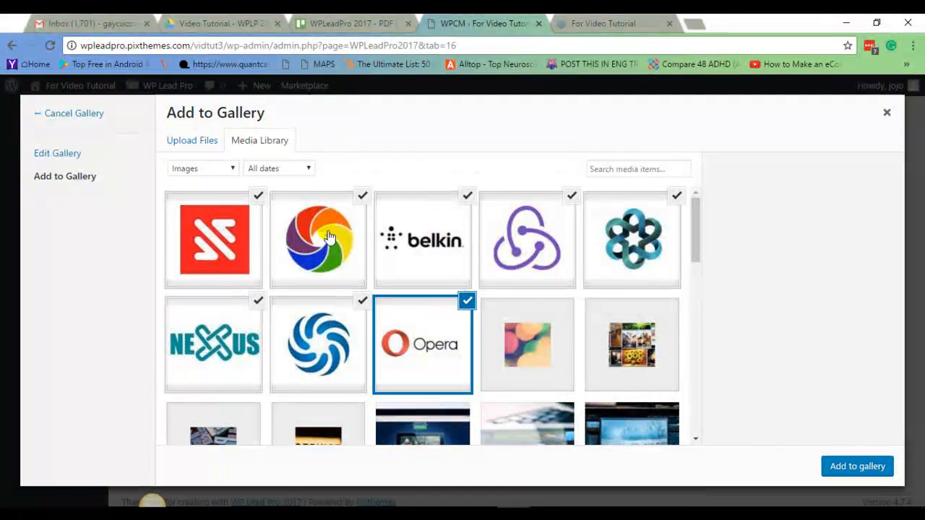
left_click(855, 468)
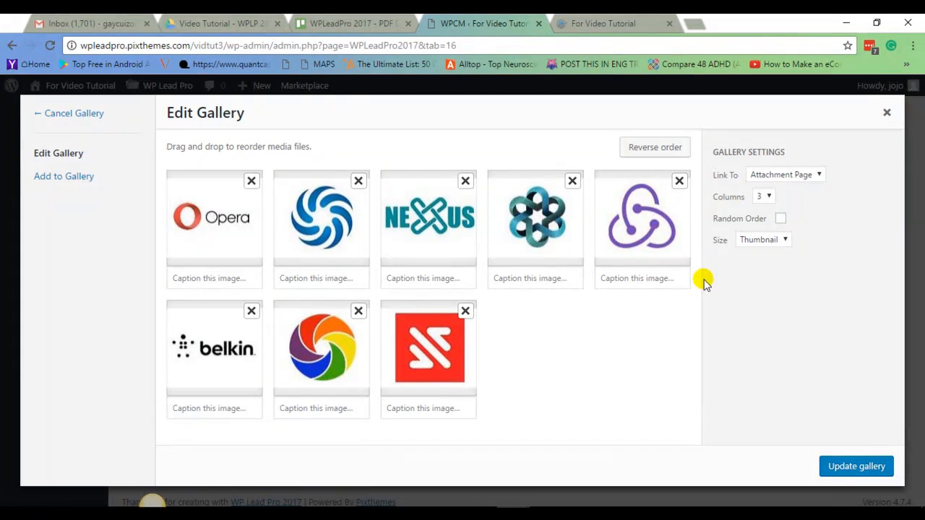
left_click(858, 471)
Save the Client List Area settings.
scroll(889, 303, "down", 2)
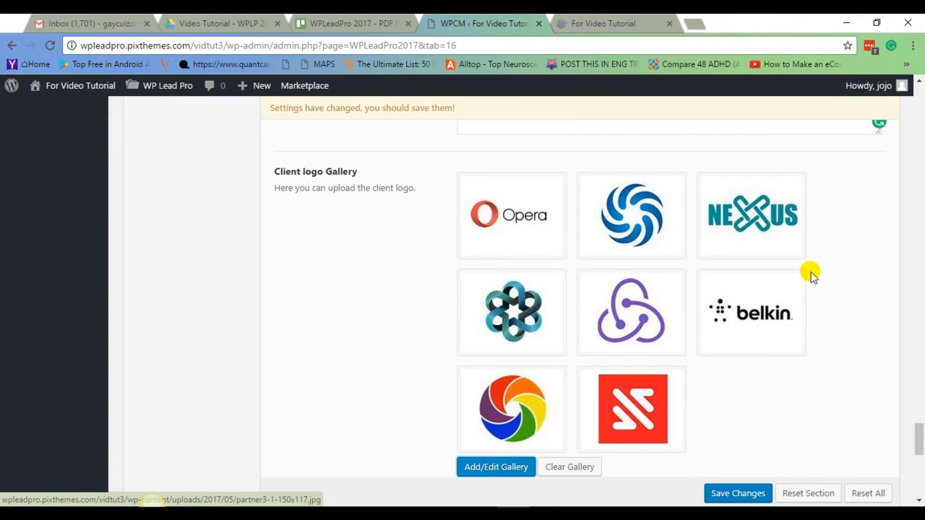
scroll(826, 355, "up", 3)
scroll(826, 360, "down", 2)
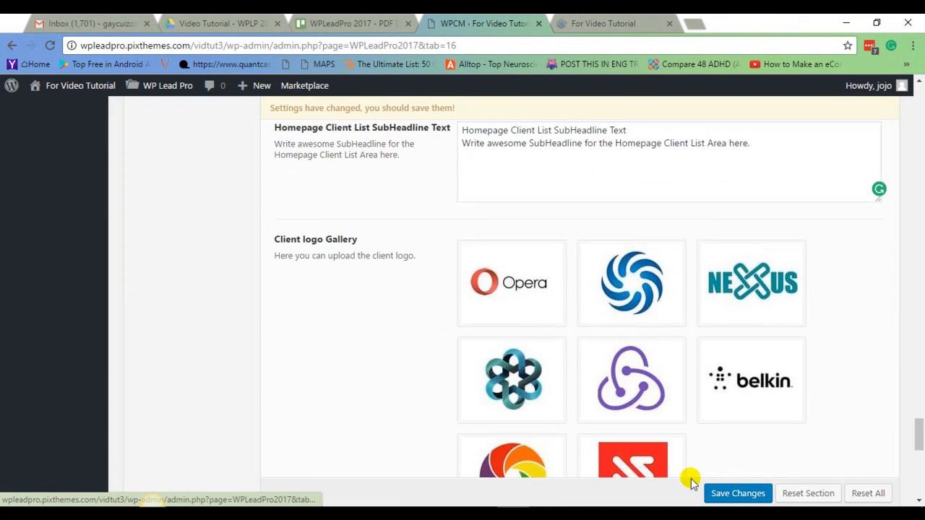
left_click(756, 495)
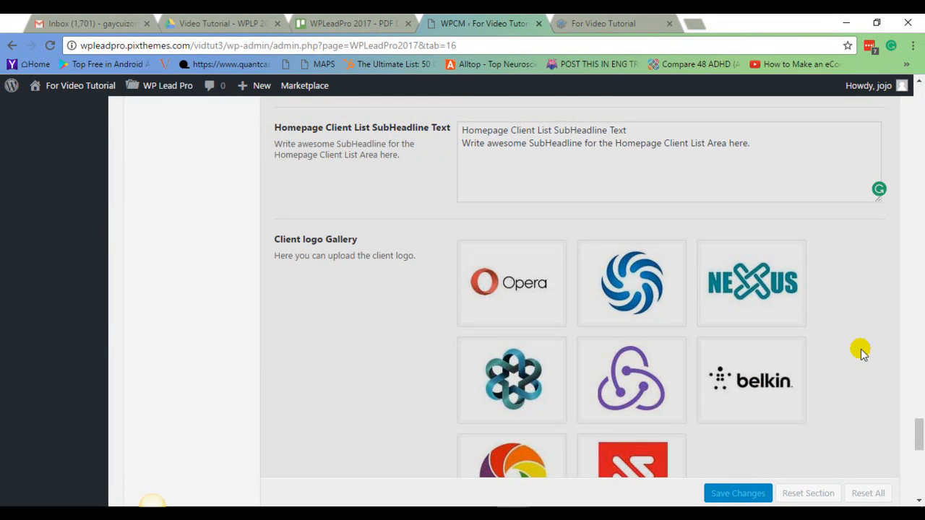
scroll(873, 359, "up", 10)
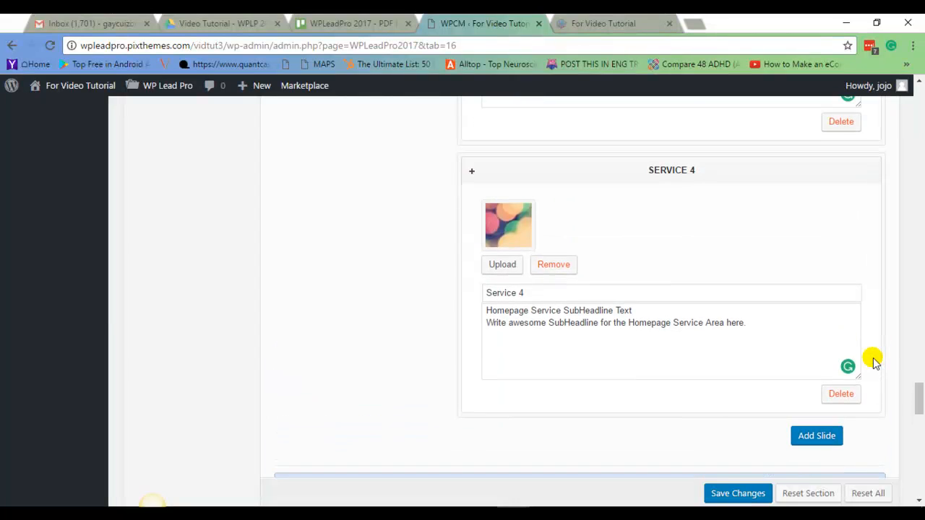
Move the Client block to the enabled side of the Homepage Layout Manager and save the changes.
scroll(873, 359, "up", 10)
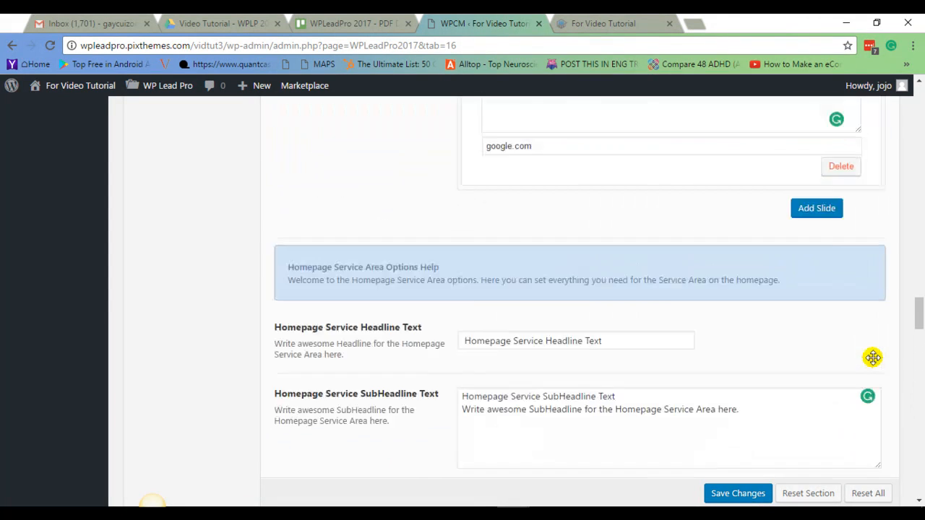
scroll(872, 359, "up", 12)
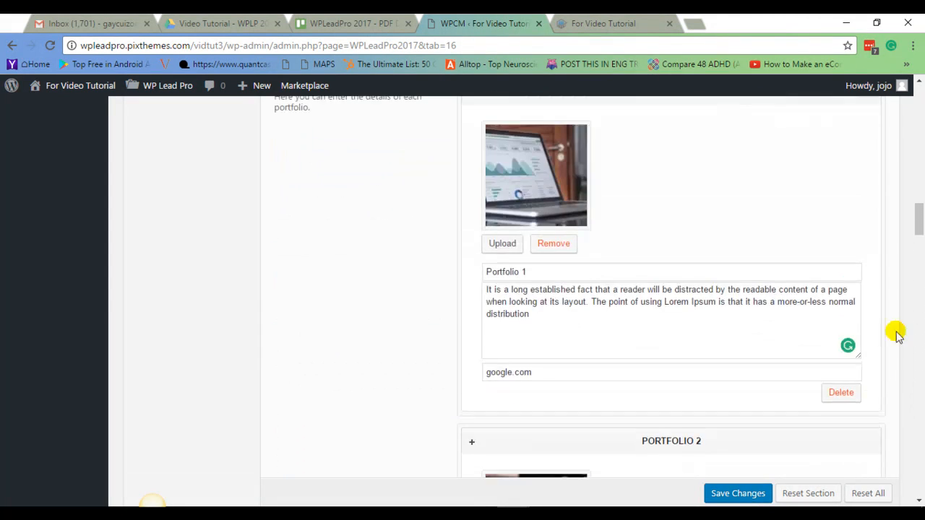
left_click_drag(921, 205, 920, 122)
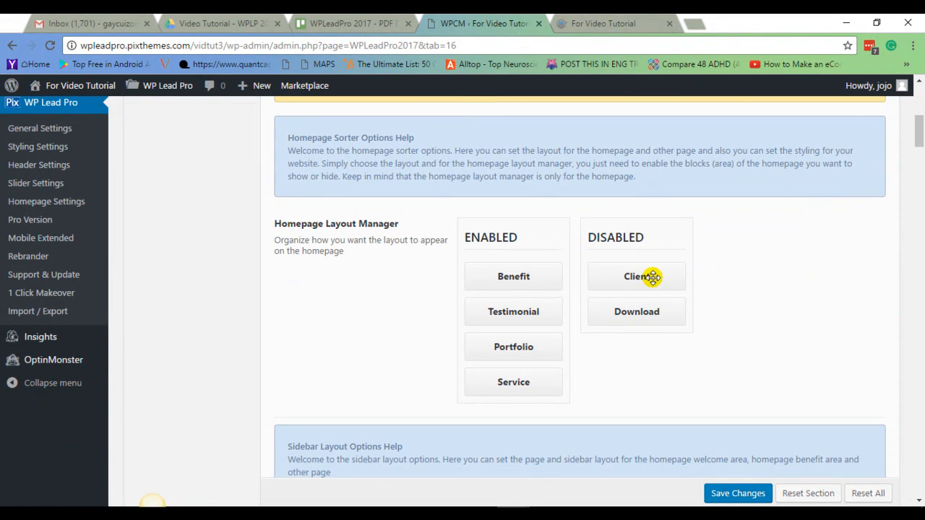
left_click_drag(657, 275, 527, 422)
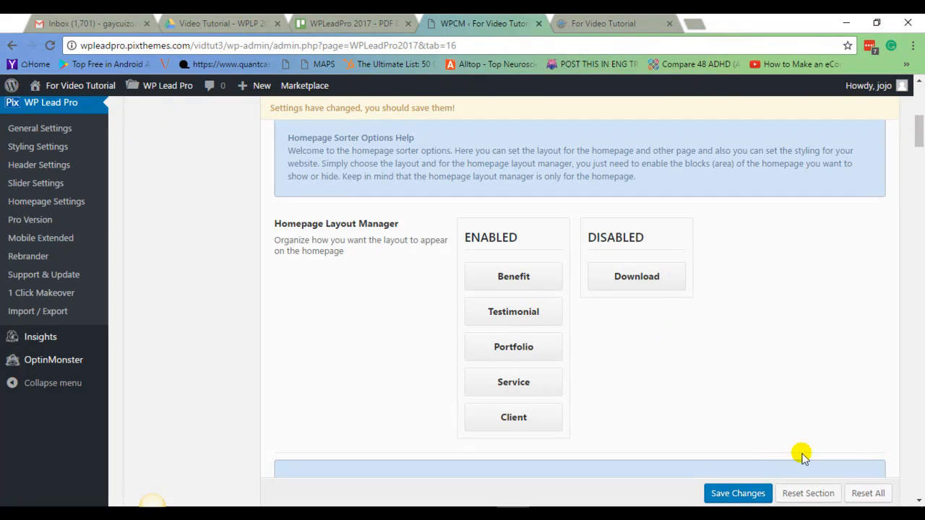
left_click(752, 499)
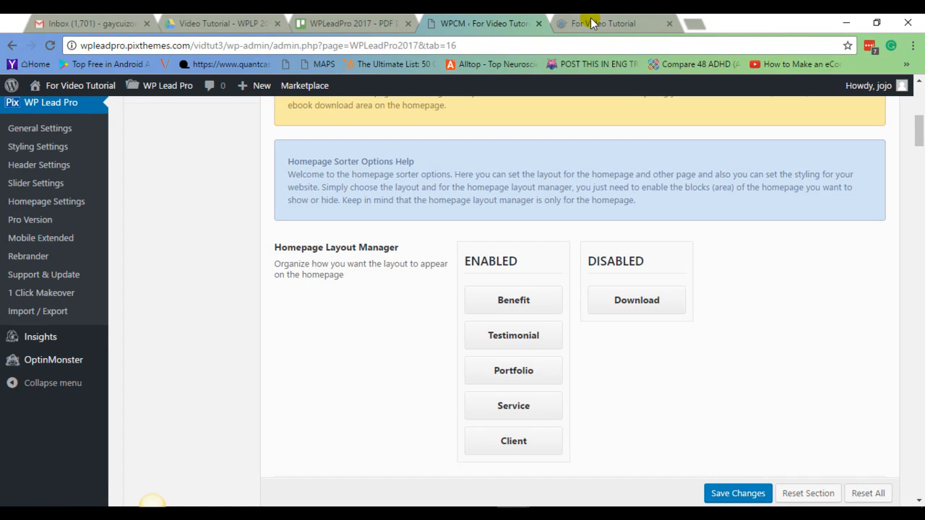
Reload the live site and examine the homepage client list area's headline, subheadline and logos.
left_click(593, 24)
left_click(49, 48)
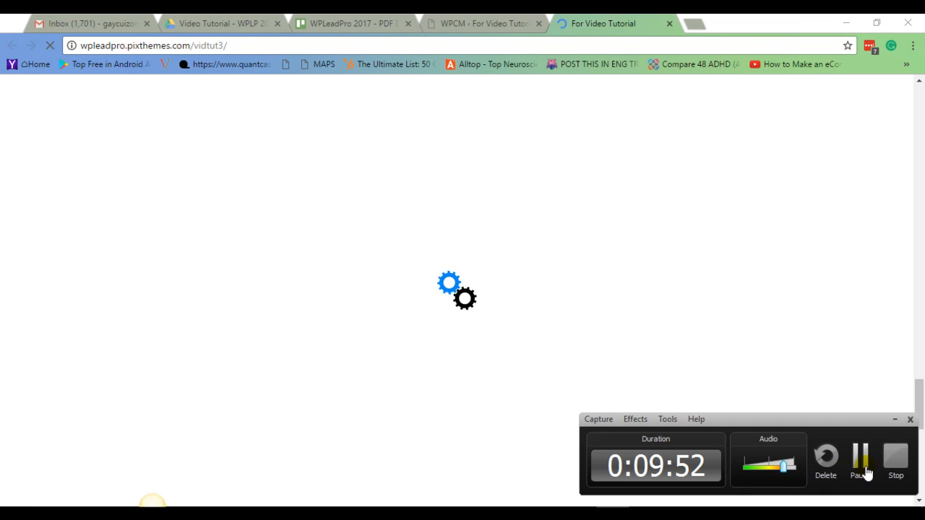
scroll(725, 348, "down", 4)
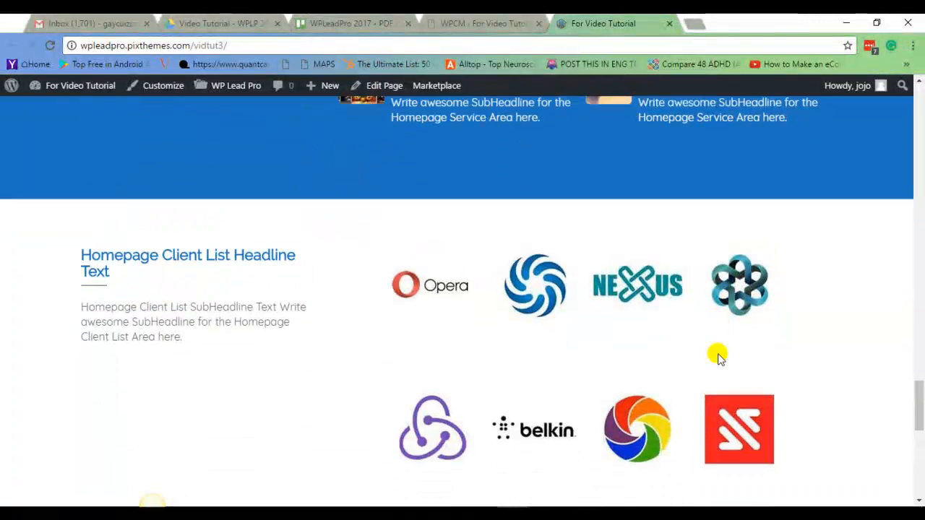
scroll(718, 354, "down", 2)
scroll(718, 354, "up", 2)
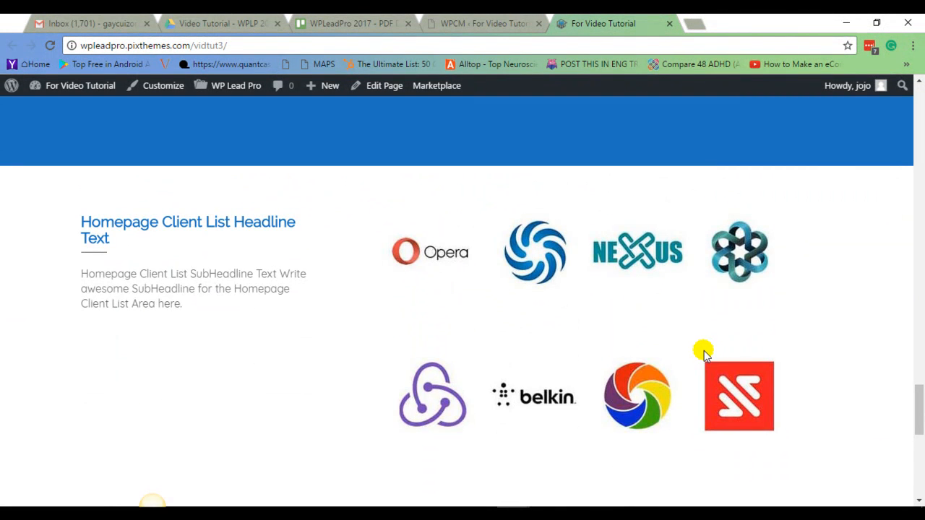
scroll(708, 352, "down", 1)
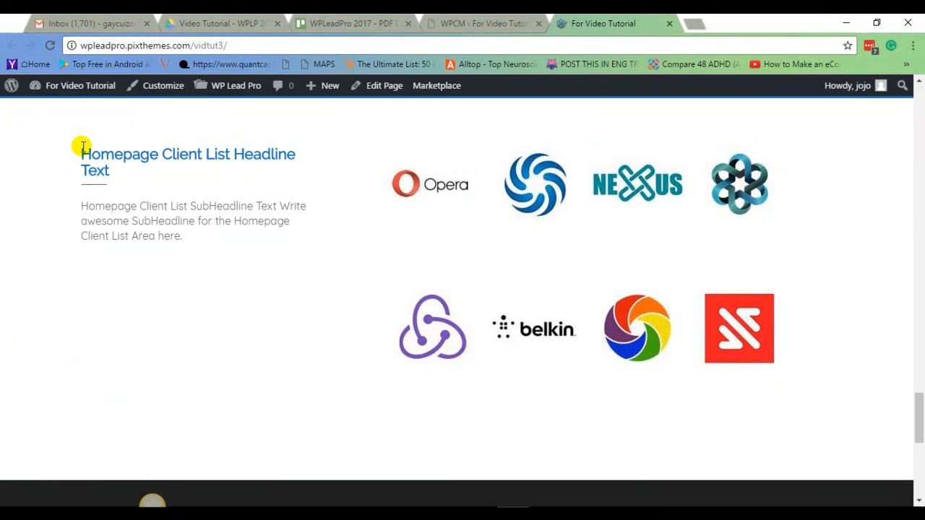
left_click_drag(85, 154, 118, 172)
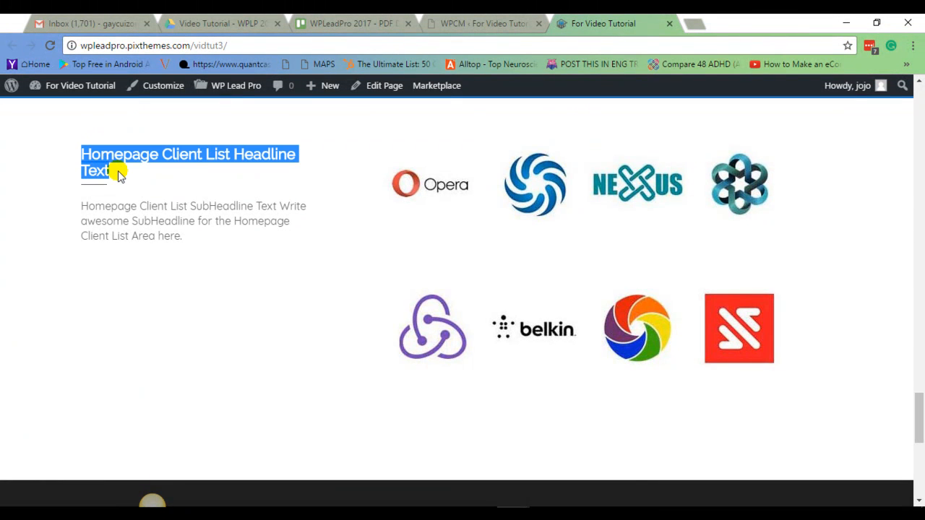
left_click_drag(82, 206, 209, 235)
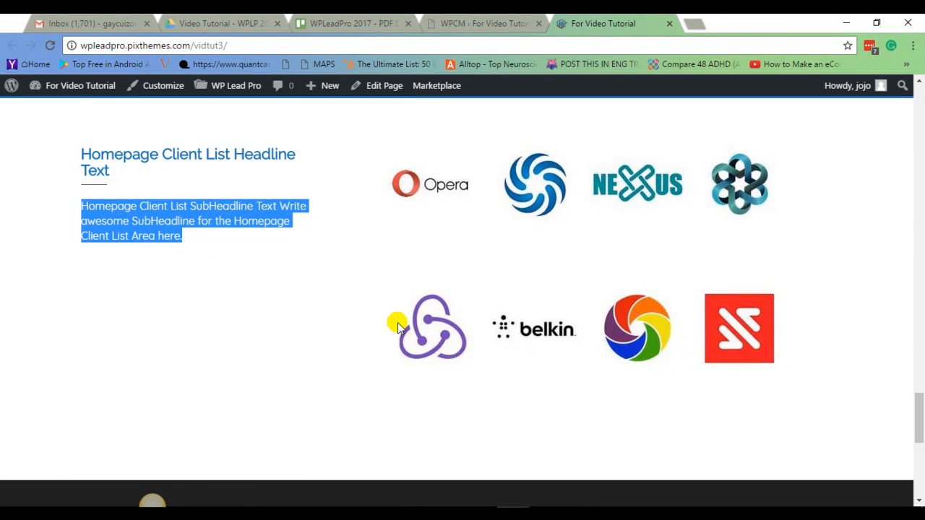
Fill the Homepage Ebook Download Headline Text field with Homepage Ebook Download Headline Text.
left_click(466, 21)
scroll(812, 275, "down", 3)
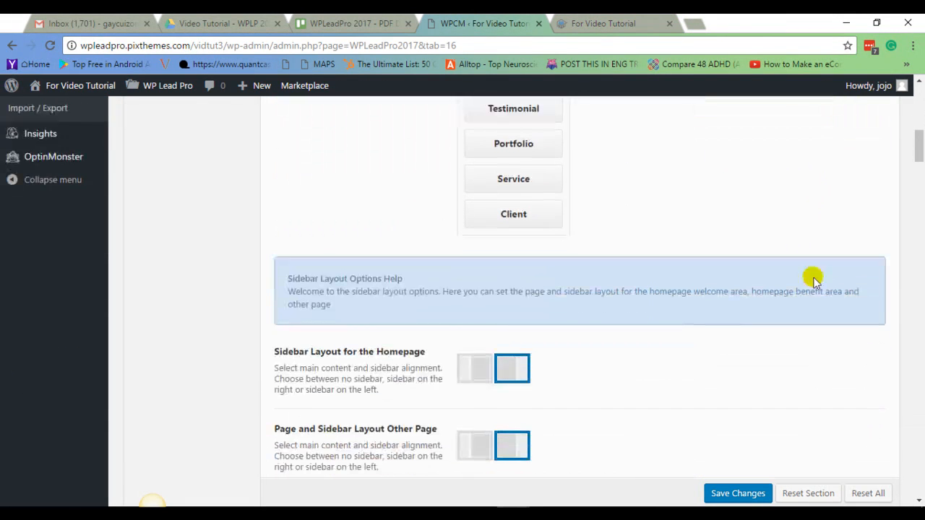
left_click_drag(919, 175, 920, 454)
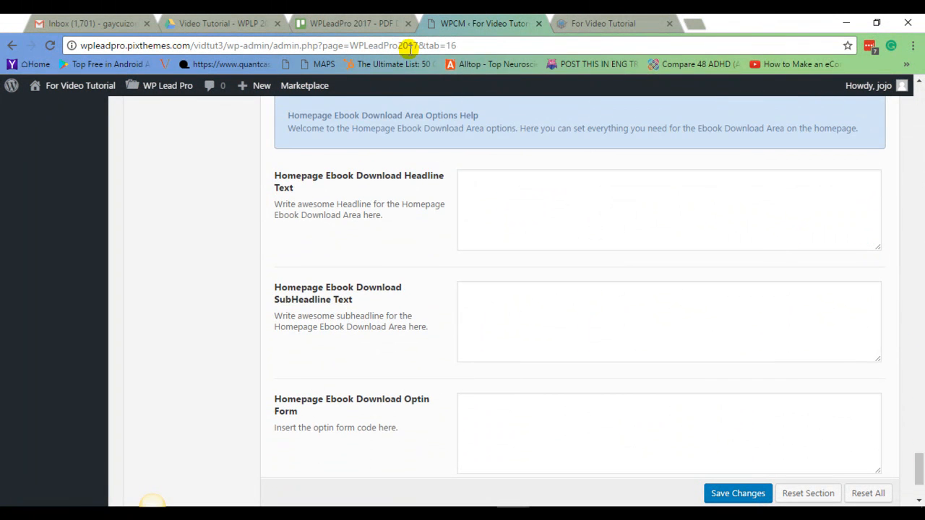
scroll(422, 286, "up", 1)
scroll(422, 286, "up", 1)
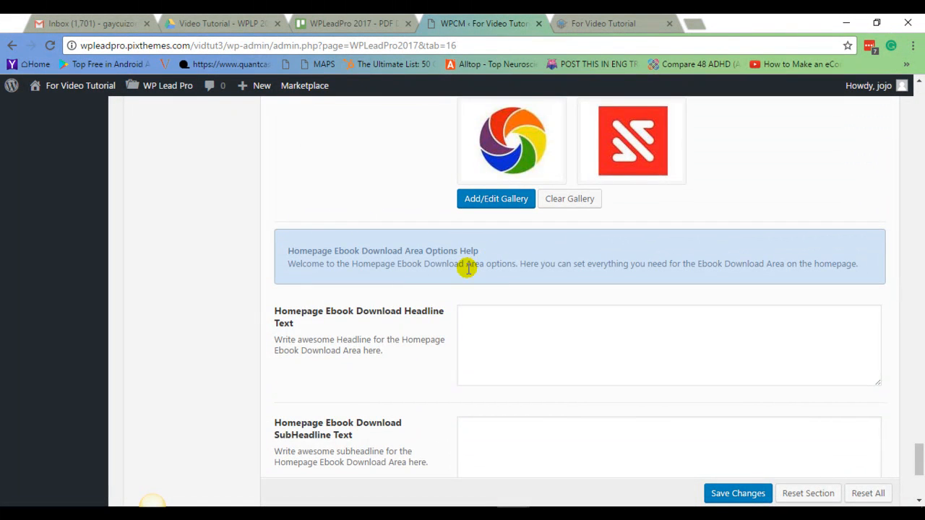
scroll(537, 302, "down", 4)
scroll(536, 297, "up", 3)
scroll(528, 290, "up", 1)
scroll(525, 286, "down", 2)
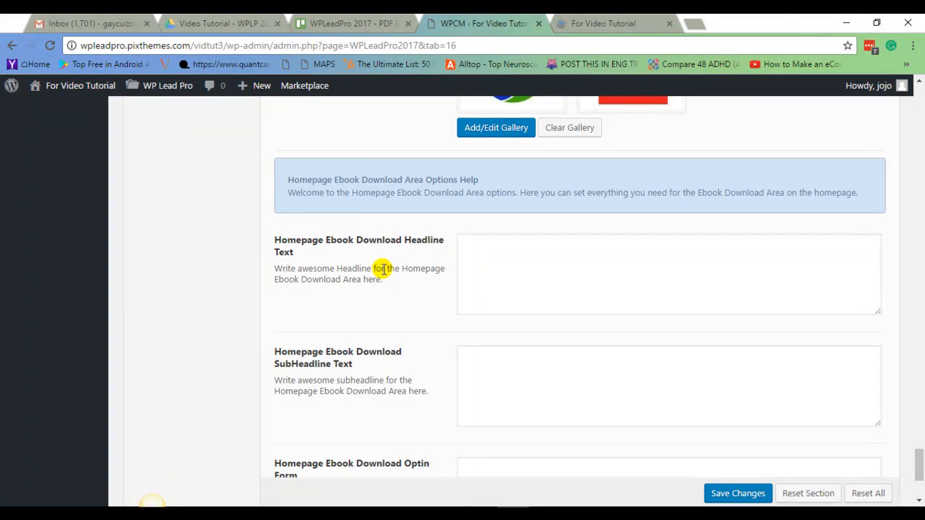
left_click(498, 256)
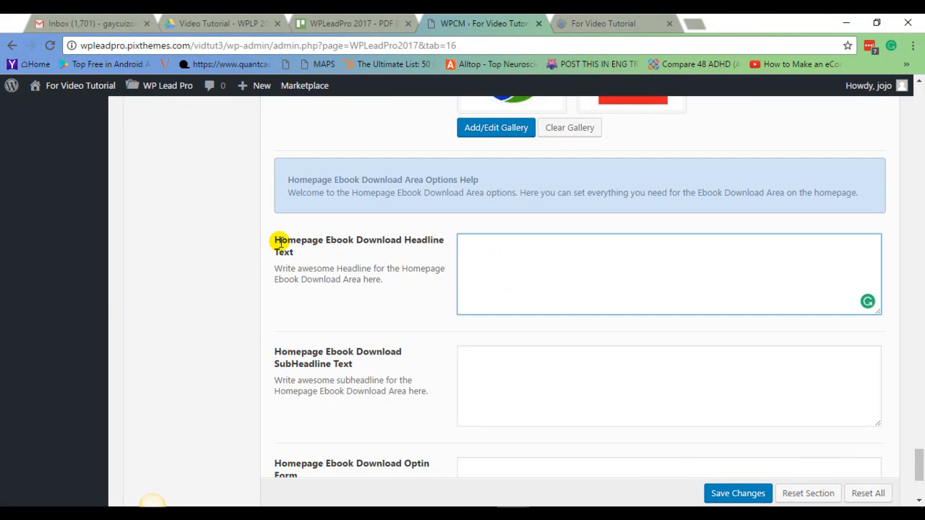
left_click_drag(273, 238, 311, 256)
right_click(311, 243)
left_click(339, 253)
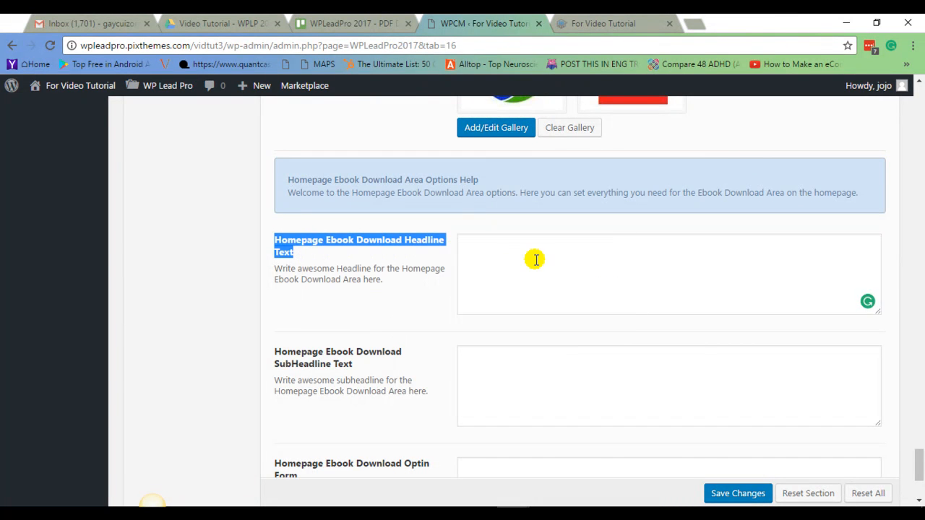
left_click(535, 258)
right_click(536, 260)
left_click(571, 340)
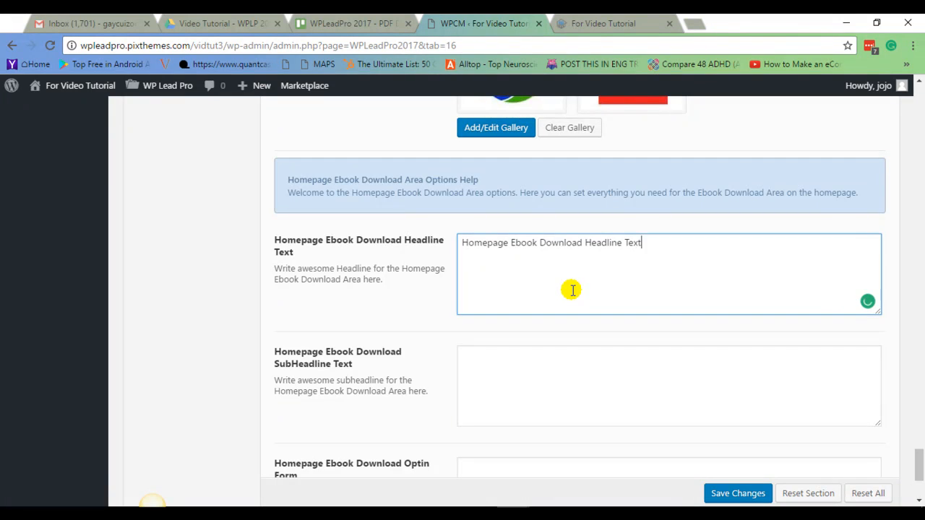
Paste Homepage Ebook Download SubHeadline Text and Write awesome subheadline for the Homepage Ebook Download Area here. into the SubHeadline field.
scroll(506, 300, "down", 2)
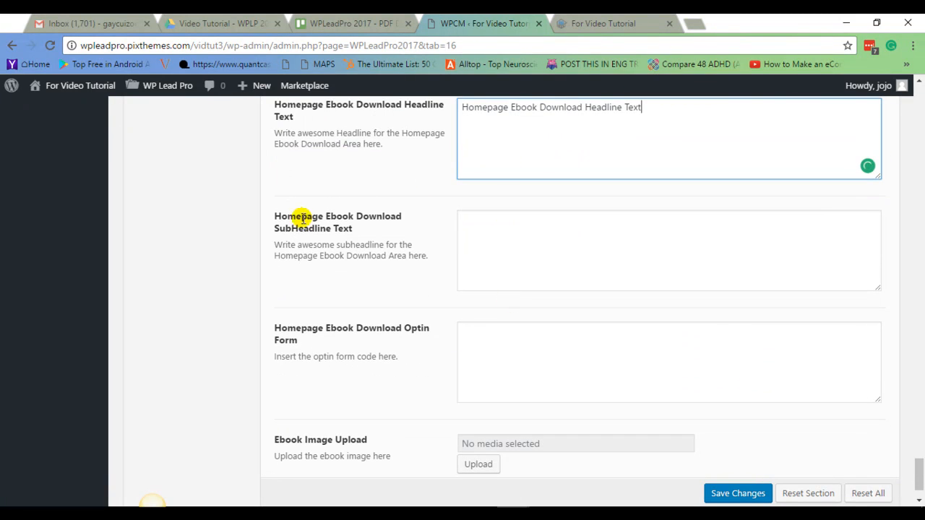
left_click_drag(275, 215, 416, 256)
right_click(407, 254)
left_click(428, 267)
left_click(522, 227)
right_click(518, 228)
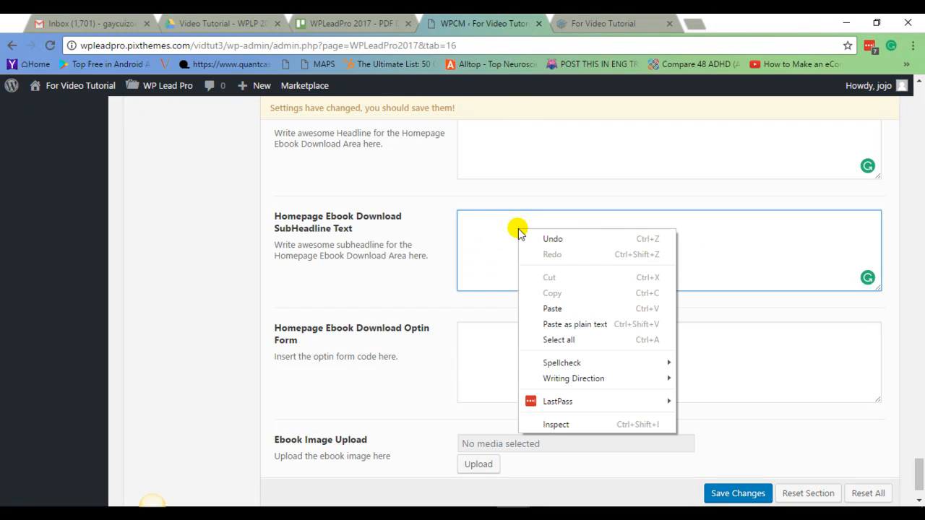
left_click(571, 309)
Save the Ebook Download Area settings.
scroll(438, 274, "down", 1)
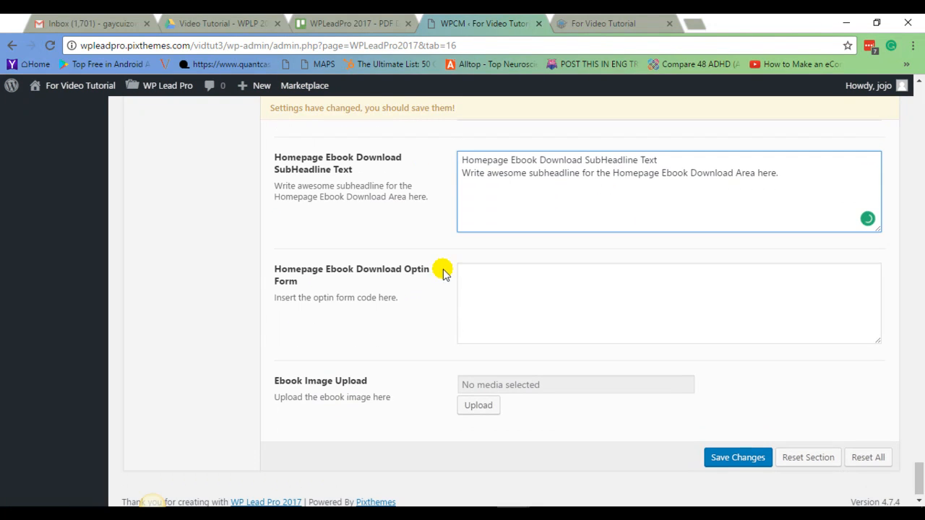
left_click(491, 291)
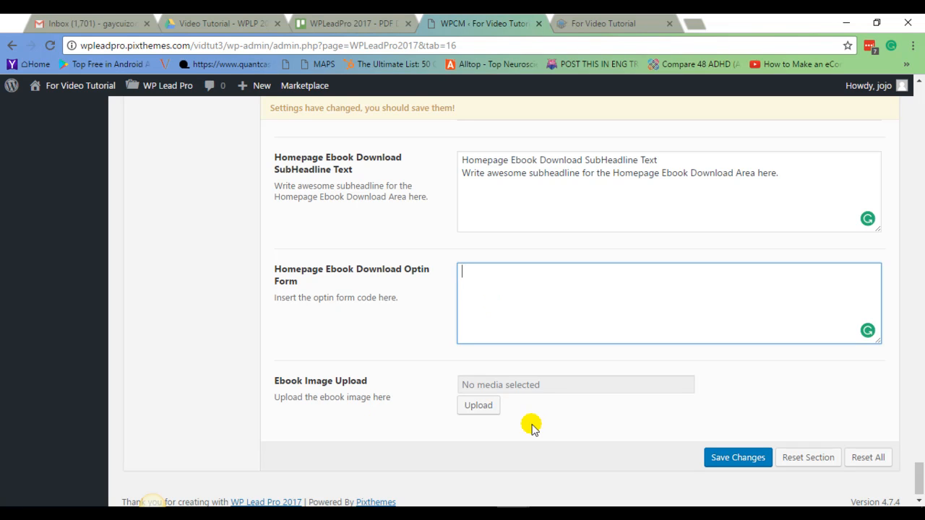
scroll(434, 353, "up", 2)
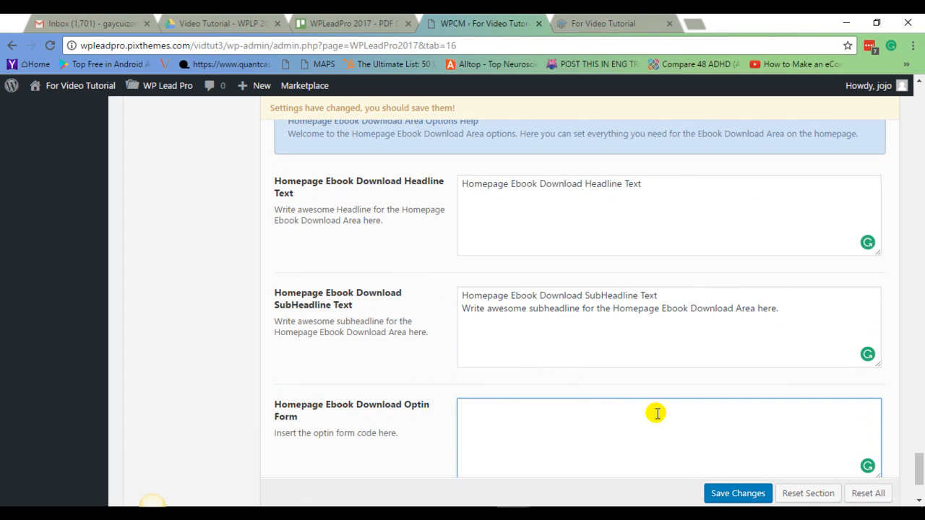
left_click(740, 496)
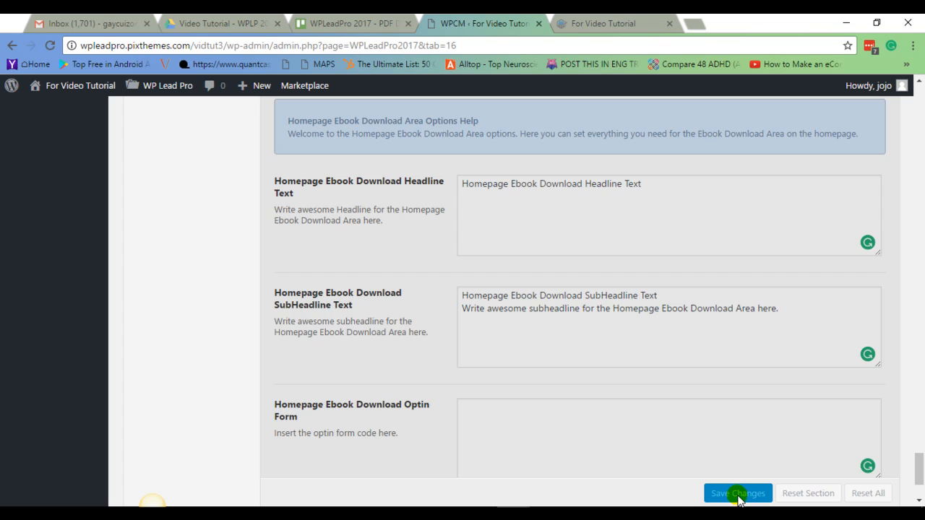
Start adding a new Contact Form 7 form from the dashboard.
scroll(327, 362, "up", 1)
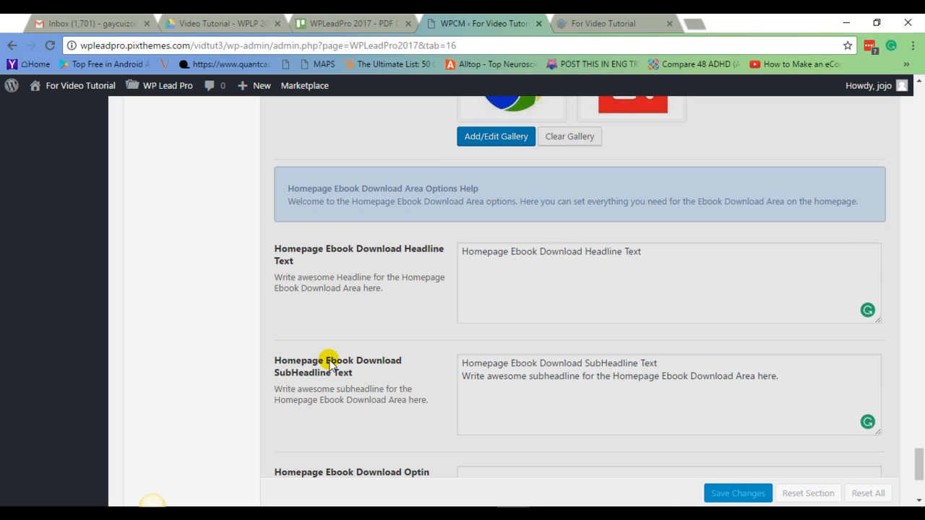
scroll(327, 362, "up", 2)
left_click_drag(920, 455, 916, 94)
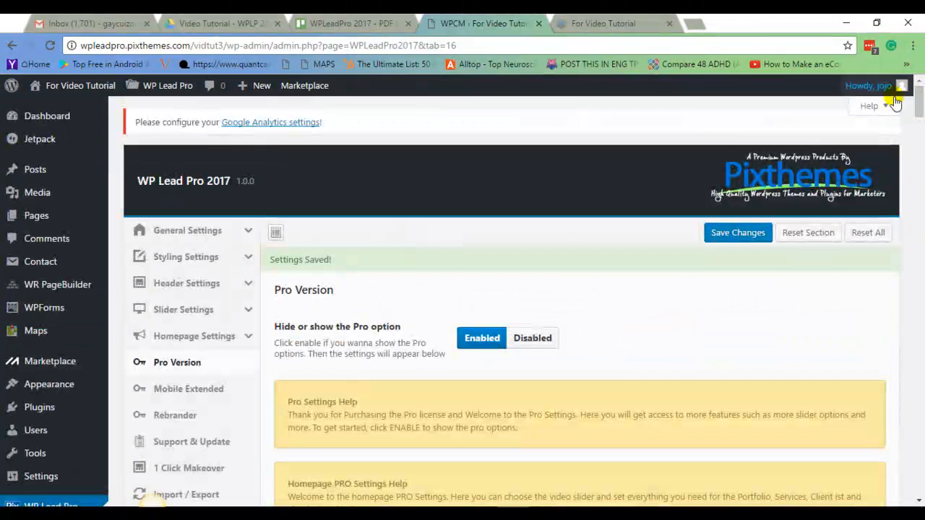
mouse_move(41, 269)
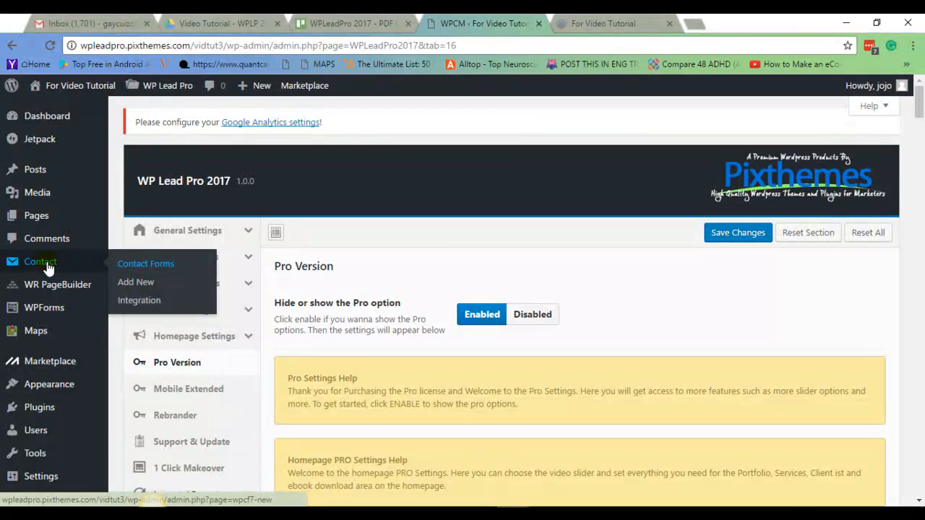
left_click(143, 282)
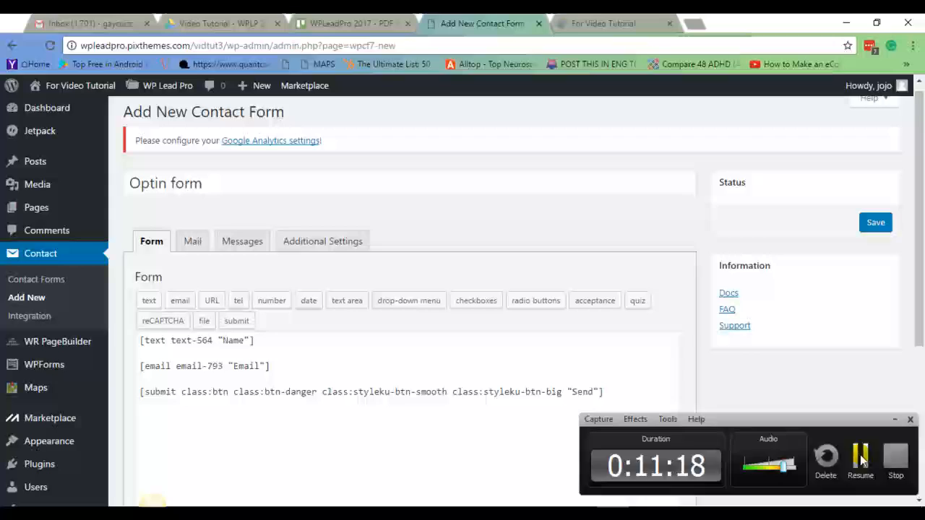
left_click(861, 458)
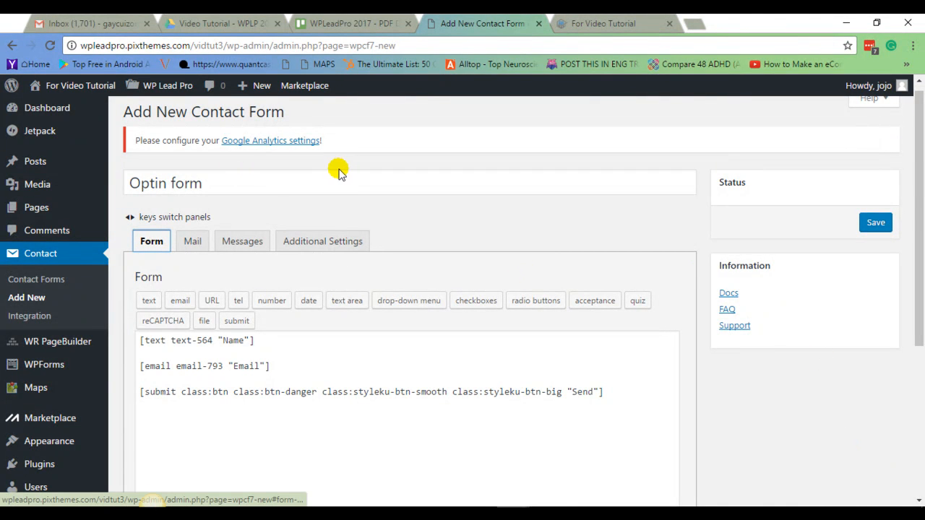
Title the new contact form Optin form, keeping its name, email and submit fields, and save it.
left_click(245, 183)
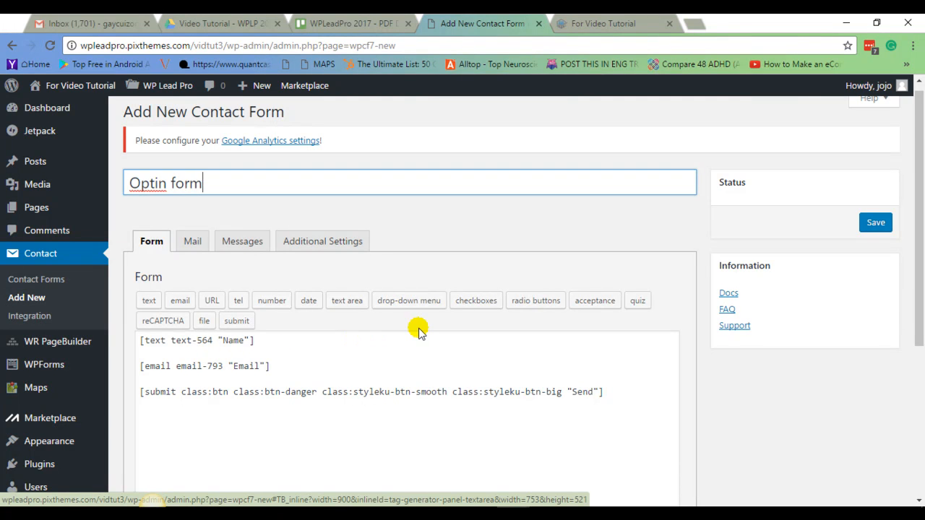
scroll(419, 326, "down", 1)
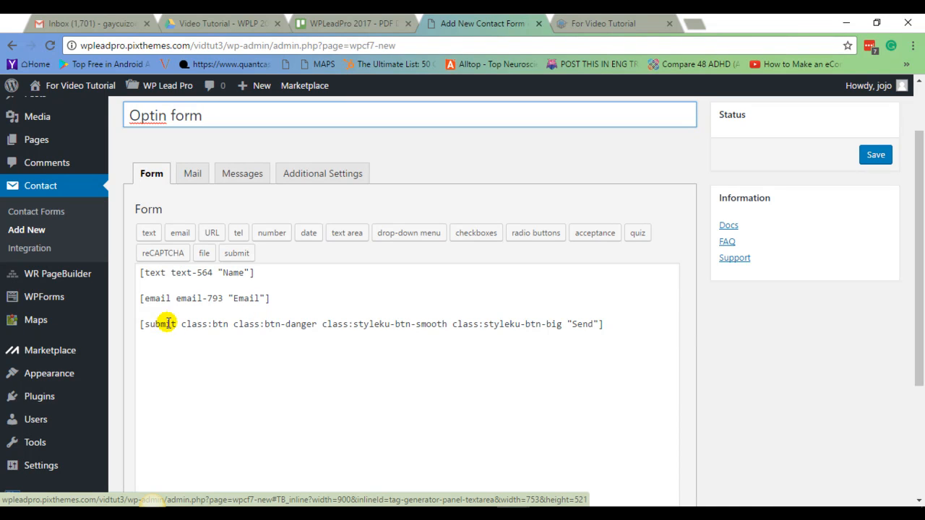
left_click_drag(137, 324, 637, 326)
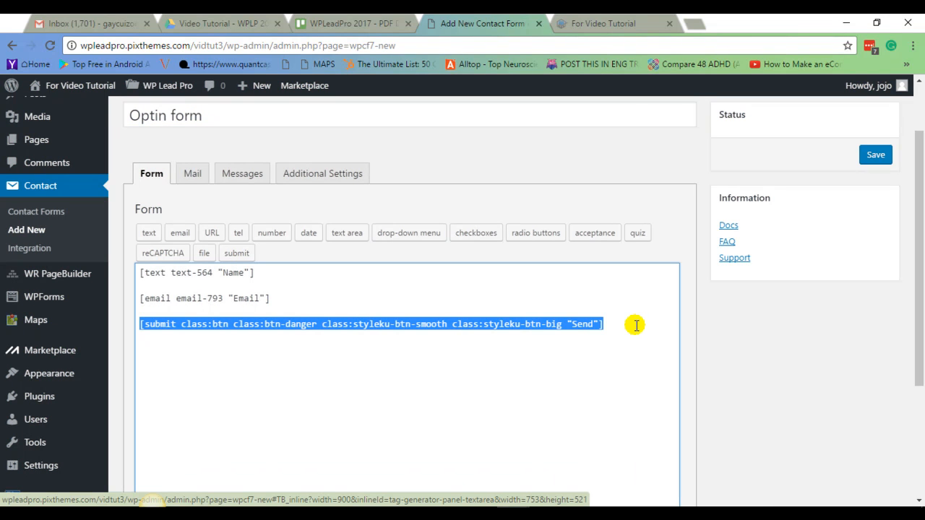
left_click(387, 419)
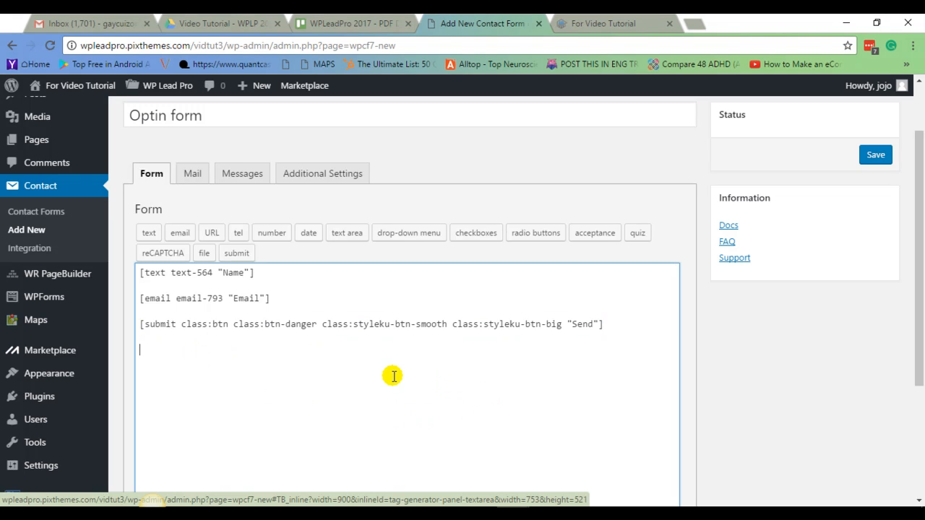
left_click(886, 158)
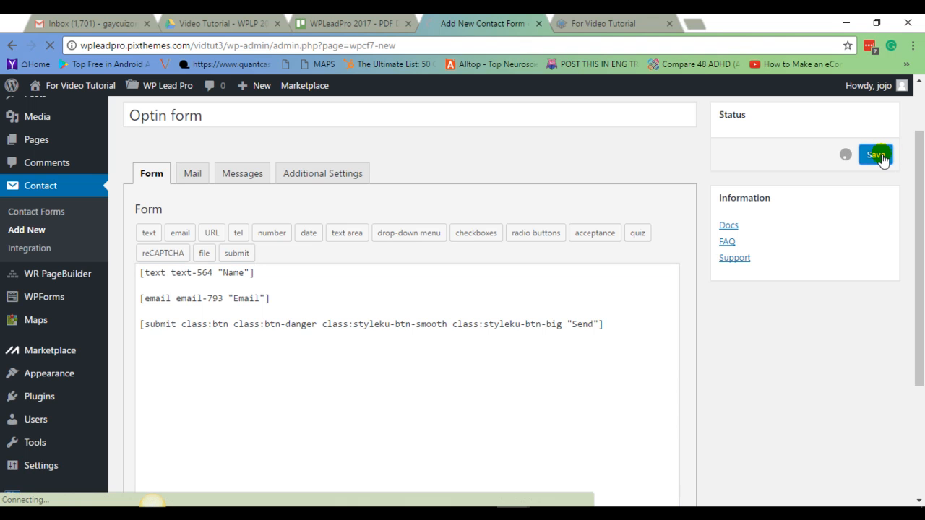
left_click(579, 513)
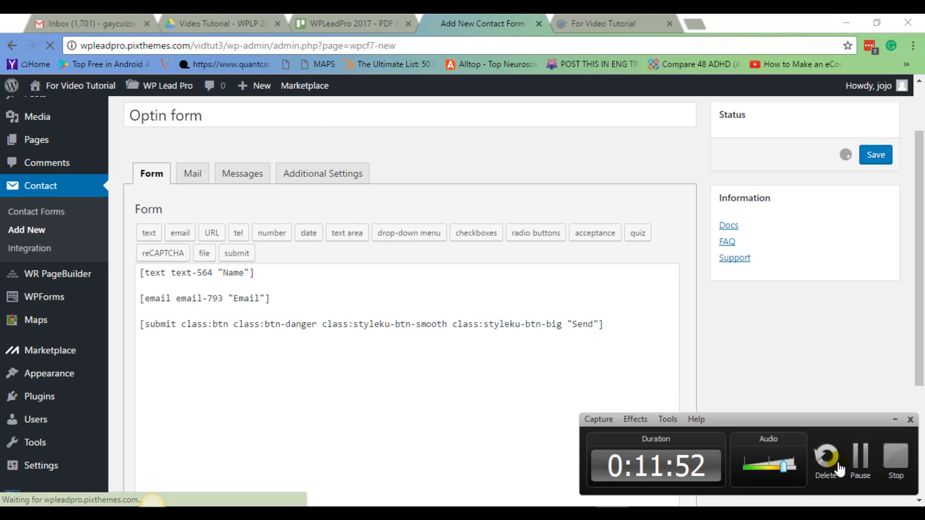
Copy the Optin form shortcode and paste it into Notepad below the YouTube iframe code.
left_click(864, 463)
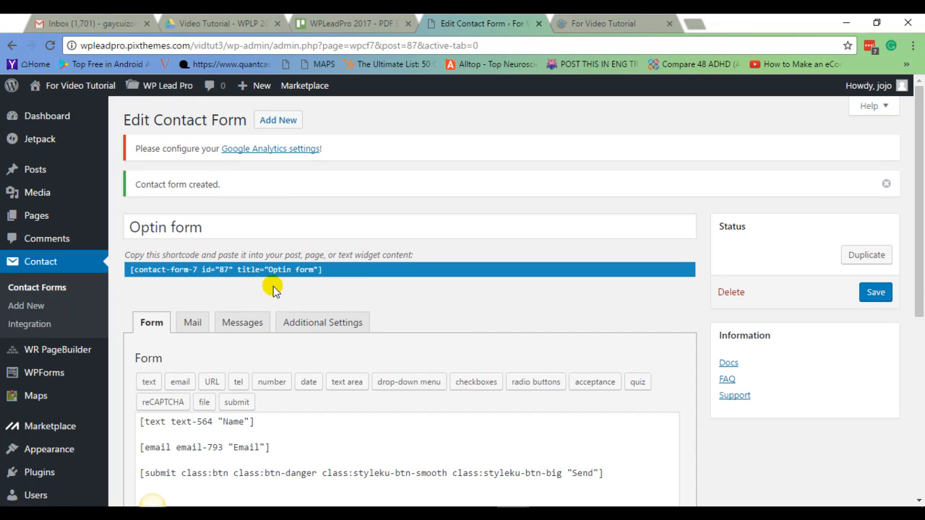
left_click_drag(134, 271, 331, 274)
right_click(316, 273)
left_click(347, 278)
mouse_move(559, 506)
left_click(532, 477)
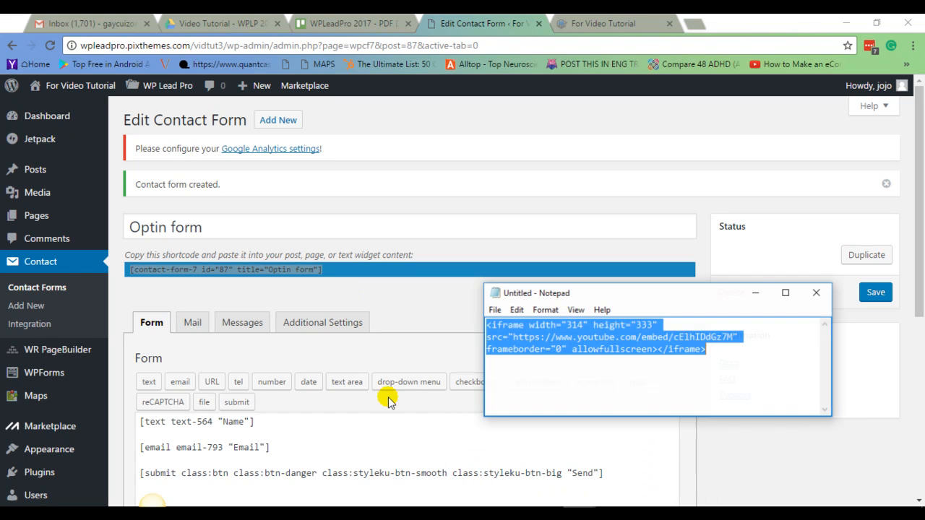
left_click(605, 360)
left_click(734, 347)
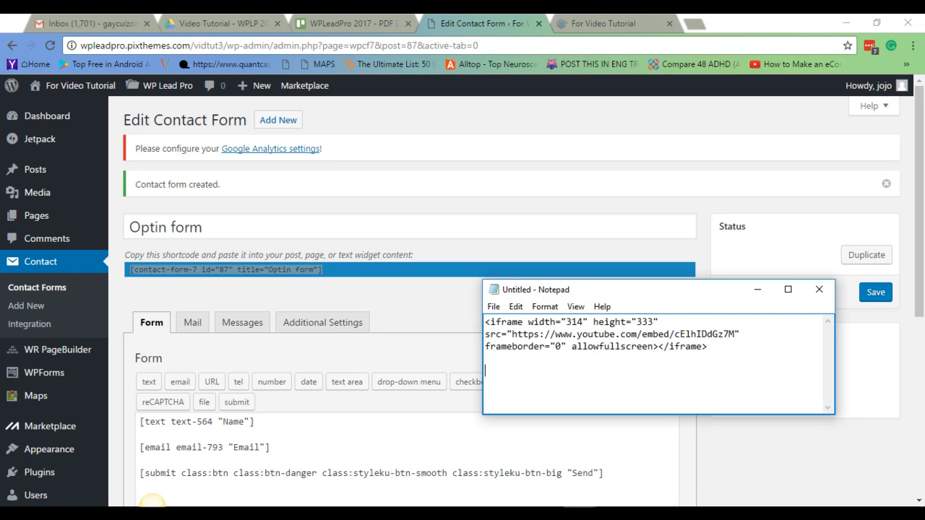
key("Return")
key("Return")
key("ctrl+v")
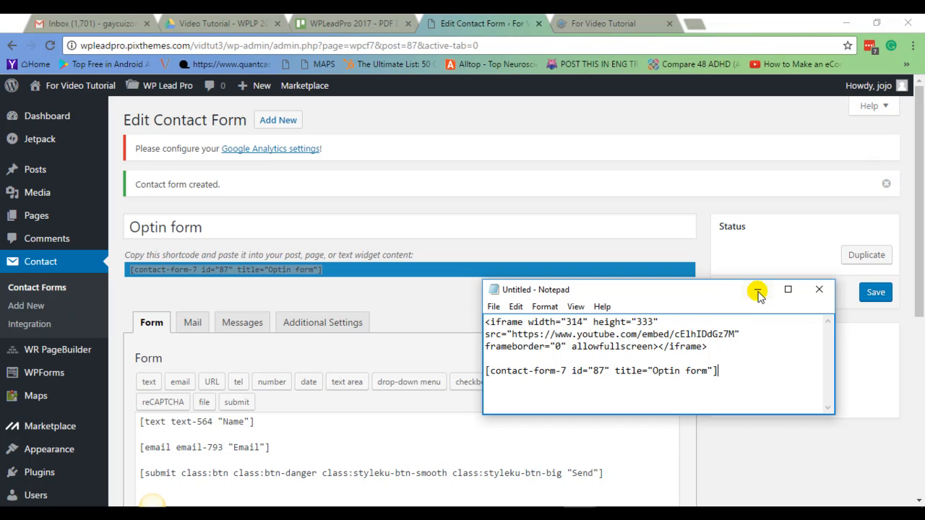
Open the WP Lead Pro Pro Version settings and paste the shortcode into the Homepage Ebook Download Optin Form field.
left_click(757, 289)
scroll(144, 308, "down", 2)
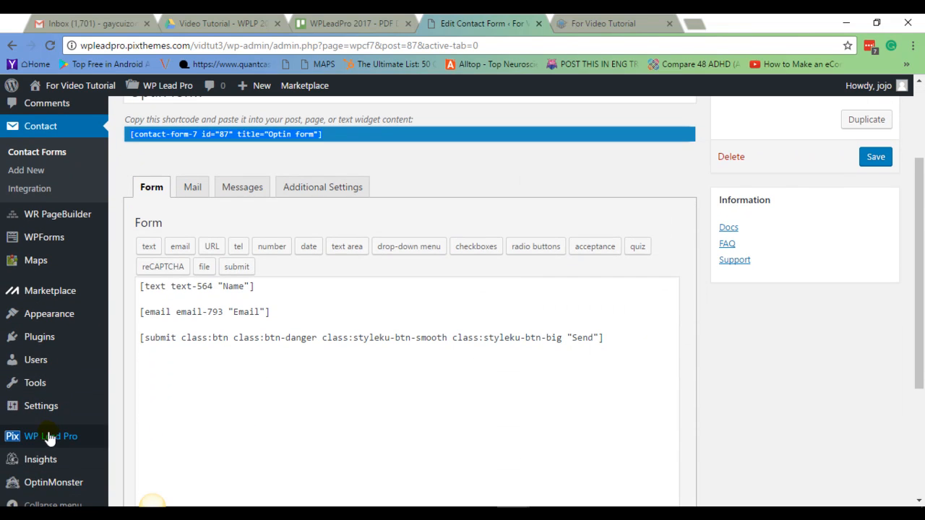
mouse_move(50, 444)
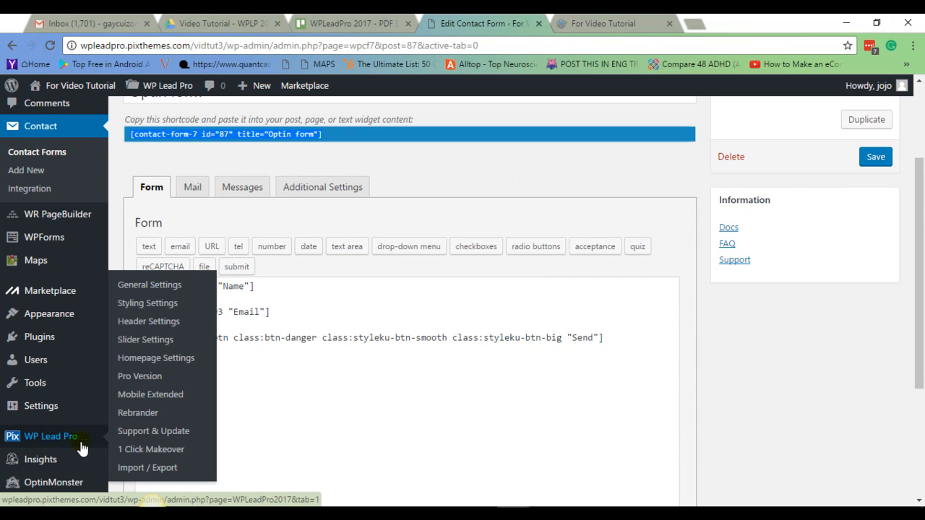
left_click(137, 376)
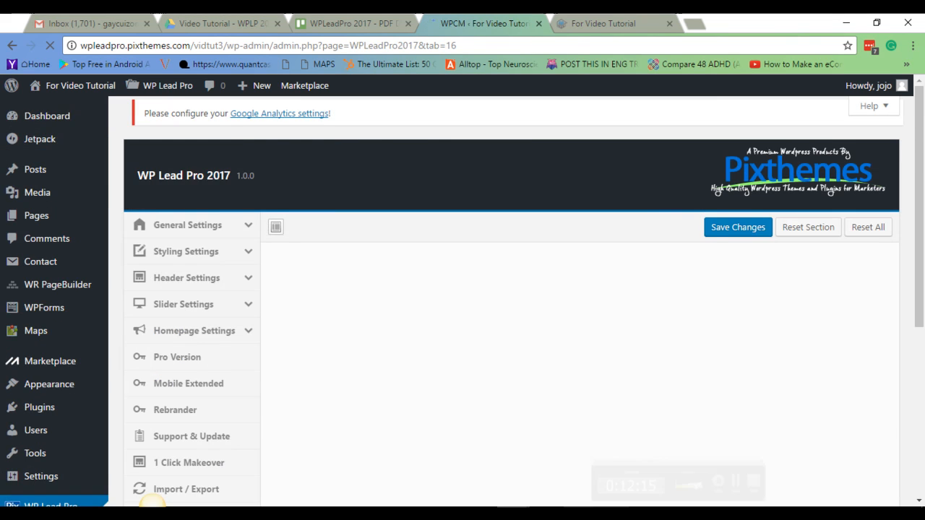
scroll(537, 381, "down", 2)
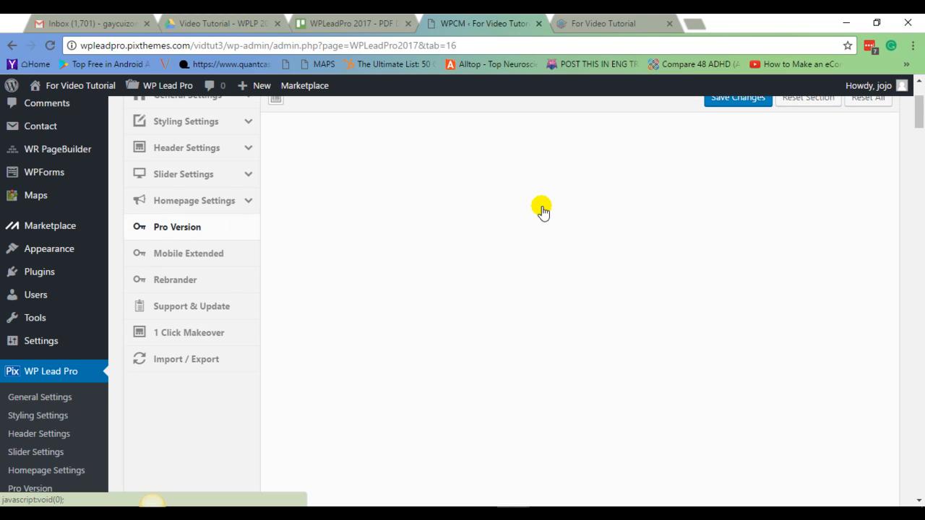
scroll(665, 289, "down", 6)
scroll(660, 303, "down", 5)
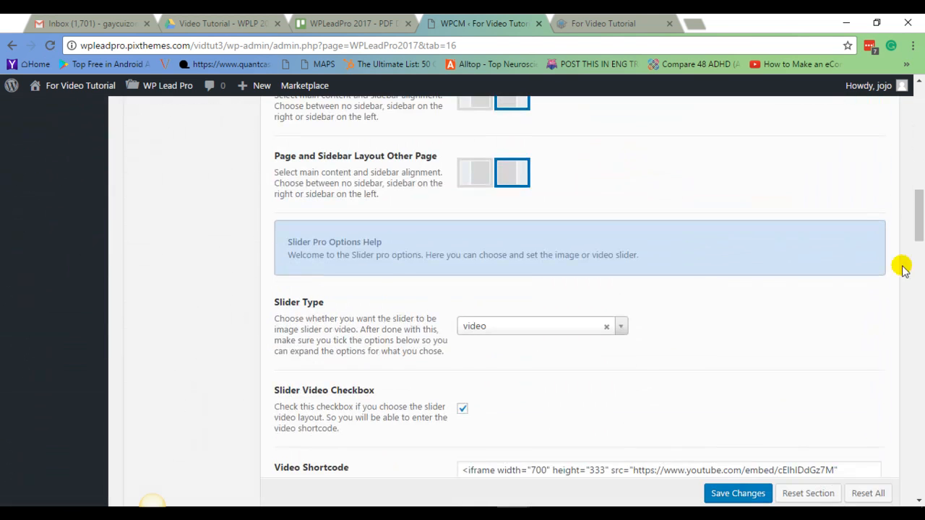
scroll(920, 299, "down", 1)
left_click_drag(921, 299, 916, 483)
left_click(495, 317)
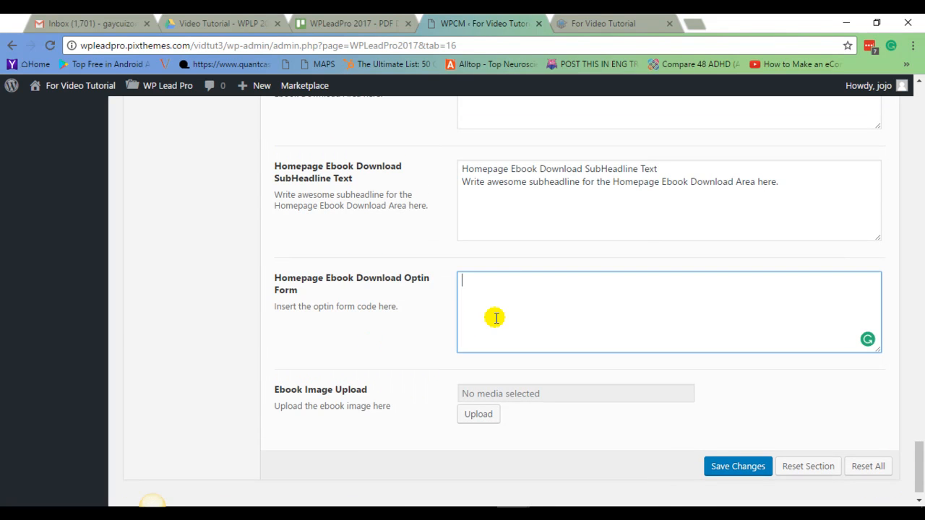
right_click(528, 297)
left_click(561, 373)
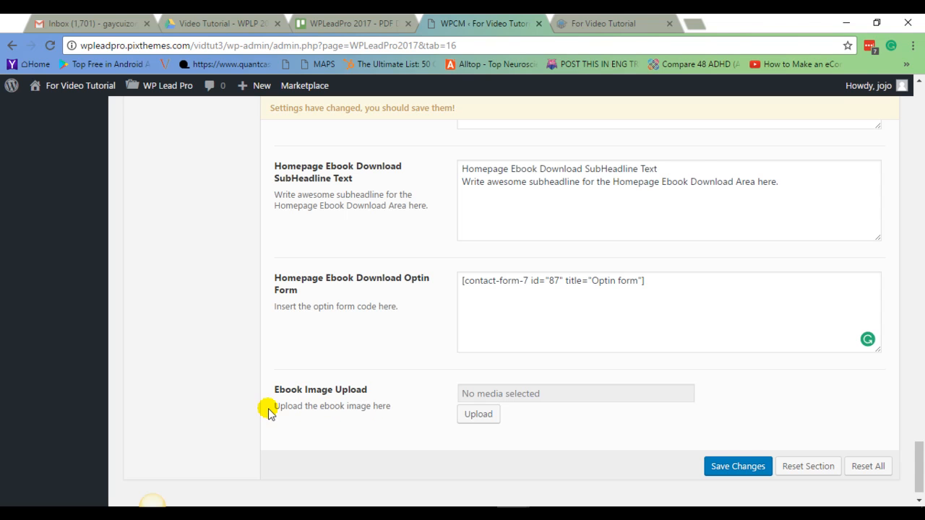
Set the Ebook Image Upload to book.png from the media library.
left_click(479, 417)
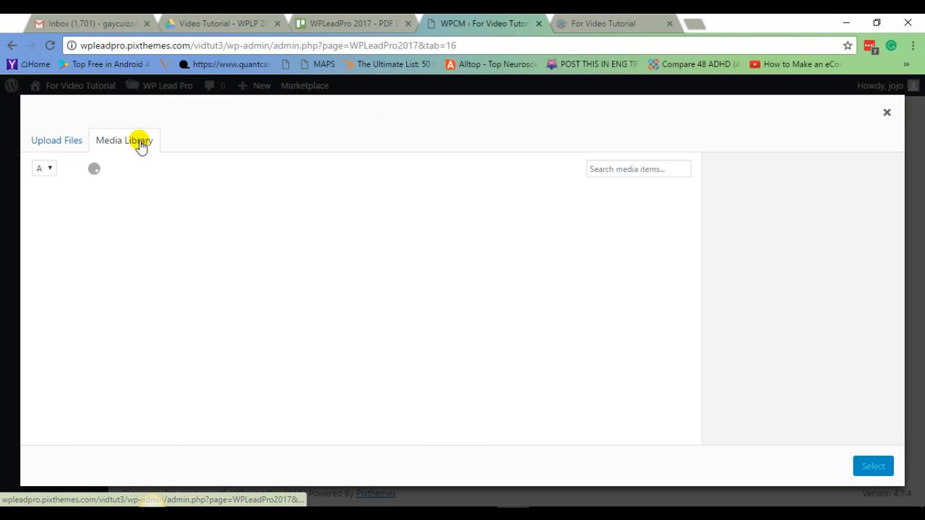
scroll(479, 272, "down", 1)
scroll(478, 272, "down", 2)
left_click(345, 317)
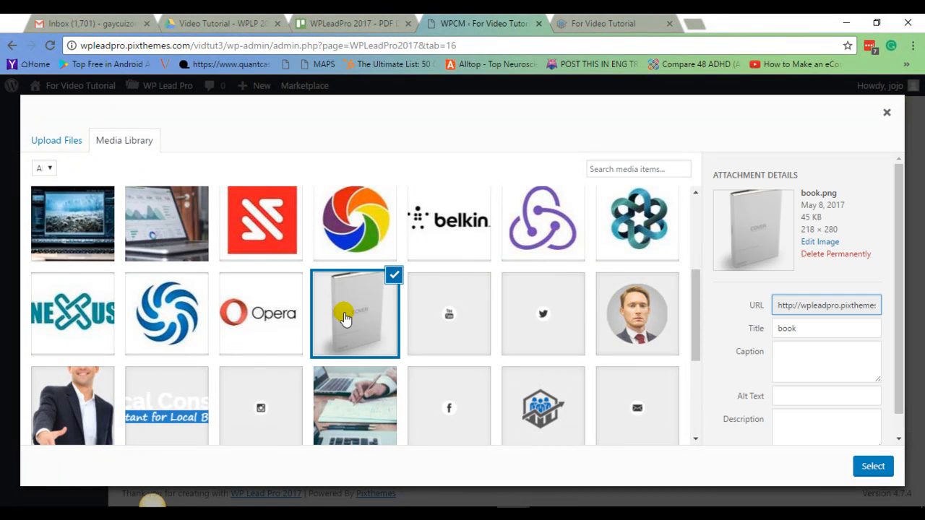
left_click(875, 467)
Save the Pro Version settings.
scroll(723, 354, "down", 1)
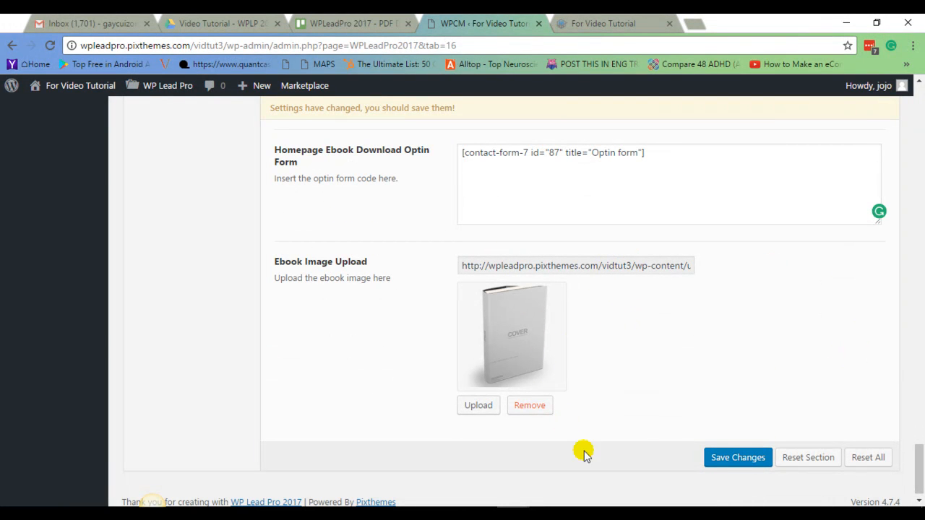
scroll(669, 409, "up", 5)
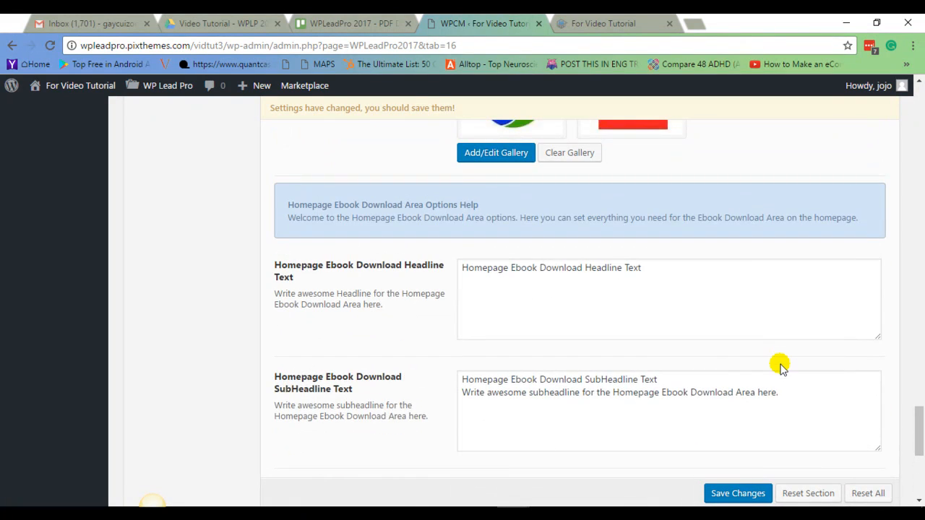
scroll(776, 357, "down", 2)
left_click(740, 494)
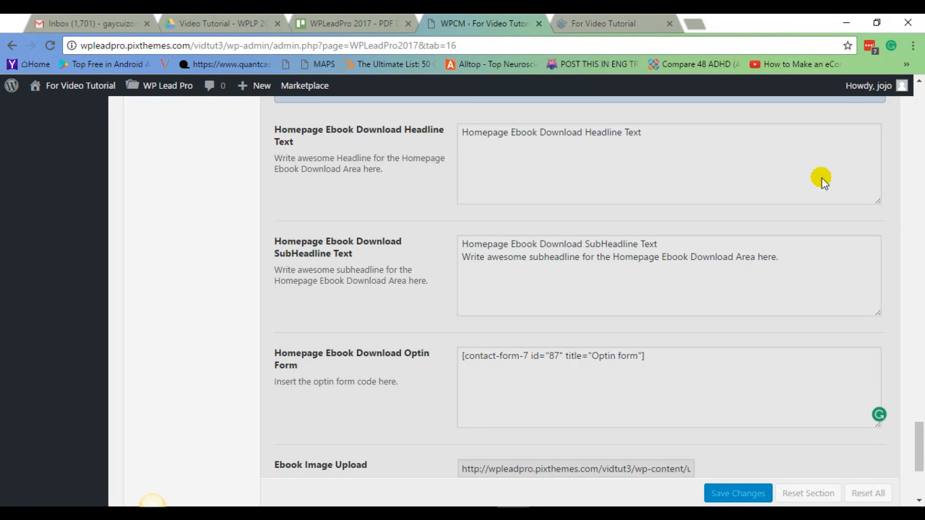
Move the Download block into the enabled column of the Homepage Layout Manager and save the changes.
scroll(817, 244, "up", 15)
scroll(818, 269, "up", 15)
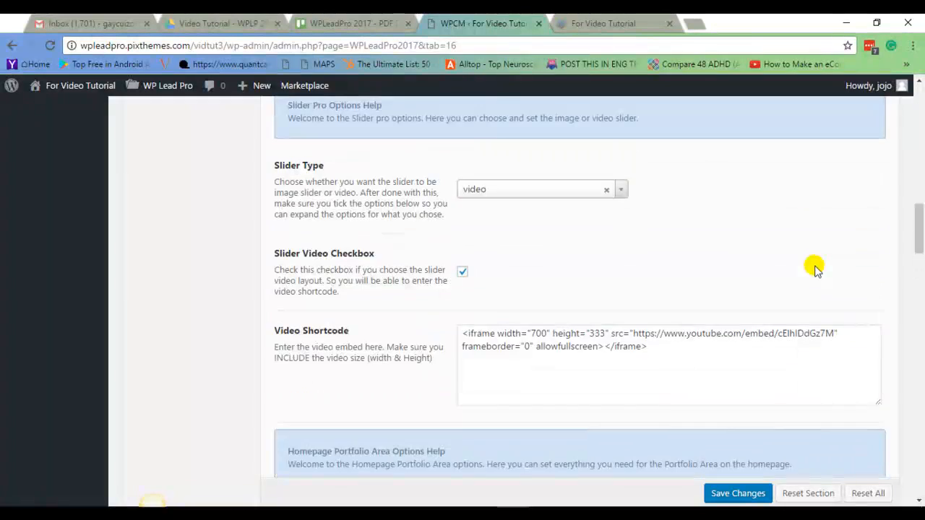
scroll(814, 267, "up", 5)
mouse_move(921, 182)
left_mouse_down()
mouse_move(921, 130)
mouse_move(920, 177)
left_mouse_up()
scroll(921, 177, "down", 3)
scroll(641, 157, "down", 1)
left_click_drag(640, 135, 513, 309)
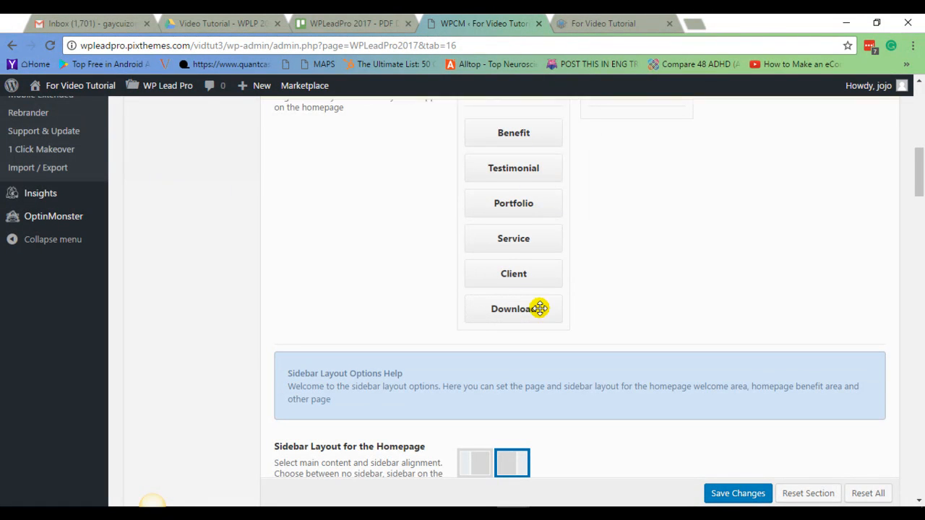
scroll(699, 333, "up", 1)
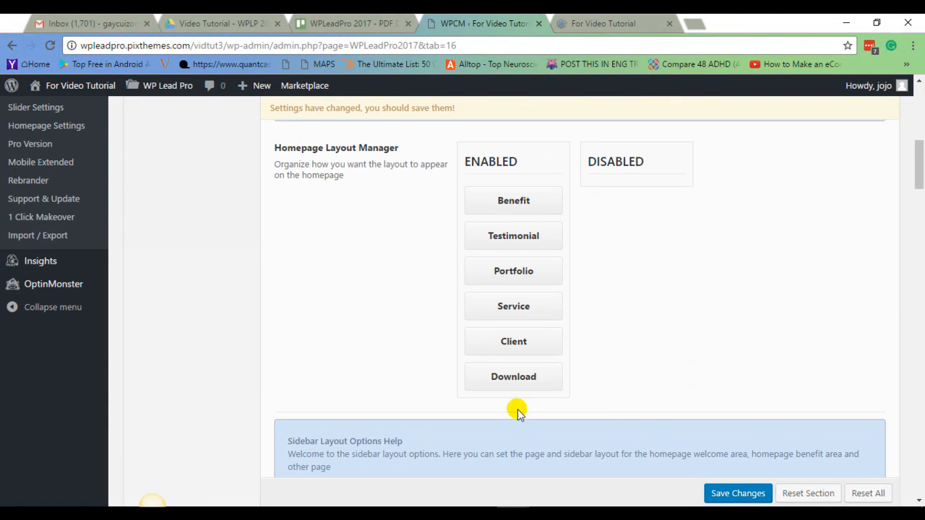
left_click(736, 498)
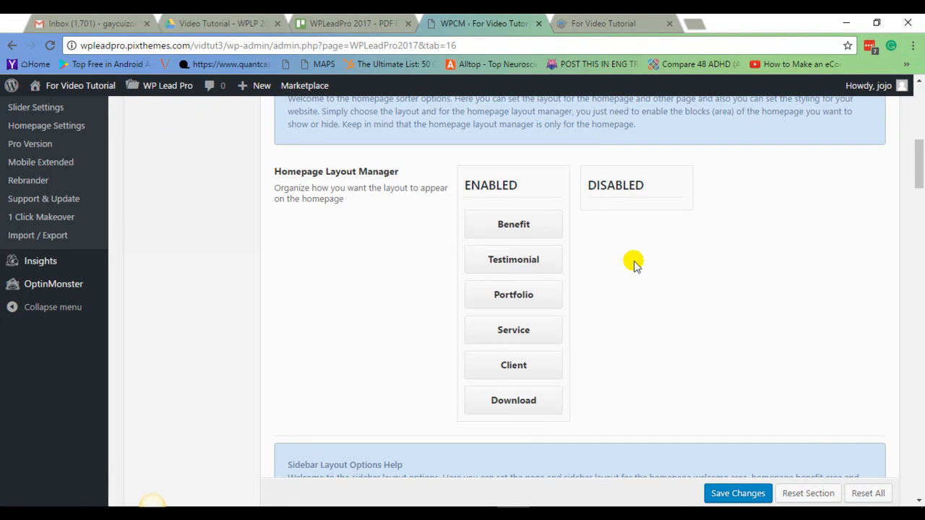
Reload the live homepage and examine the ebook download area with its headline, form fields and cover image.
scroll(497, 247, "up", 6)
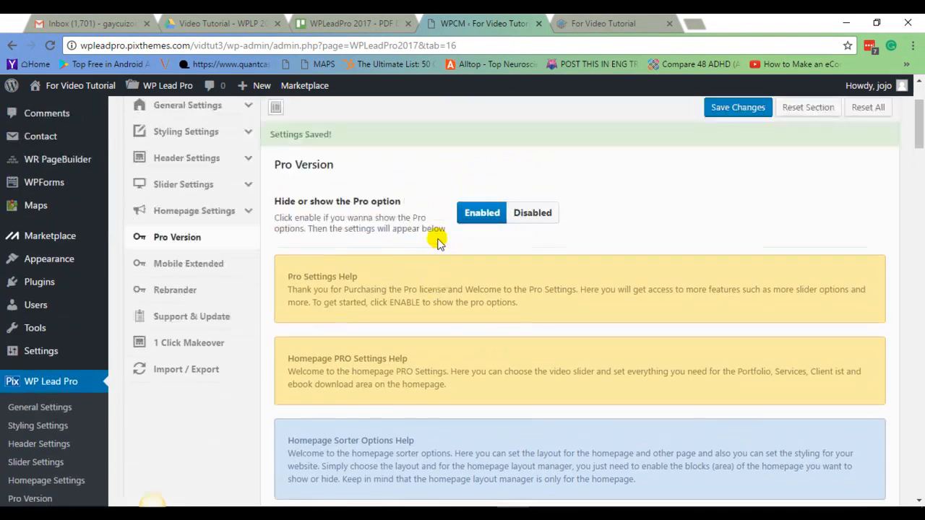
left_click(613, 28)
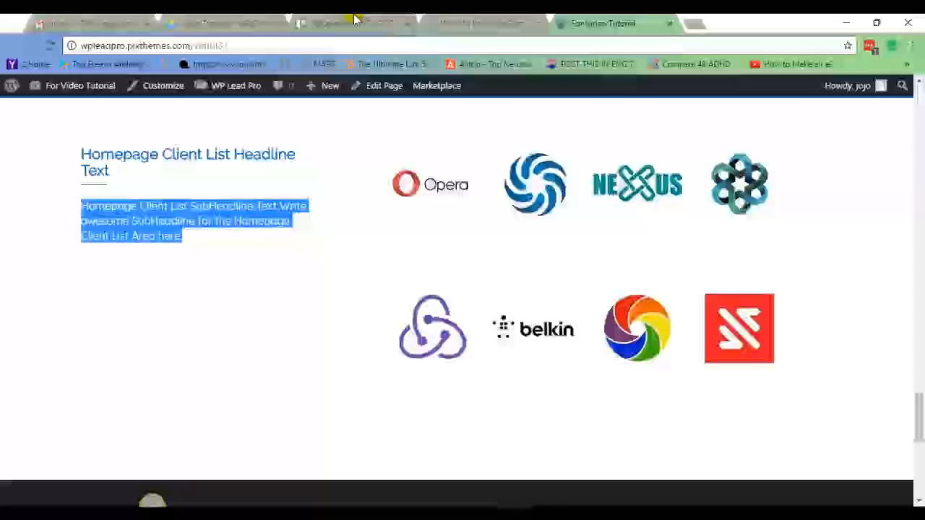
left_click(50, 45)
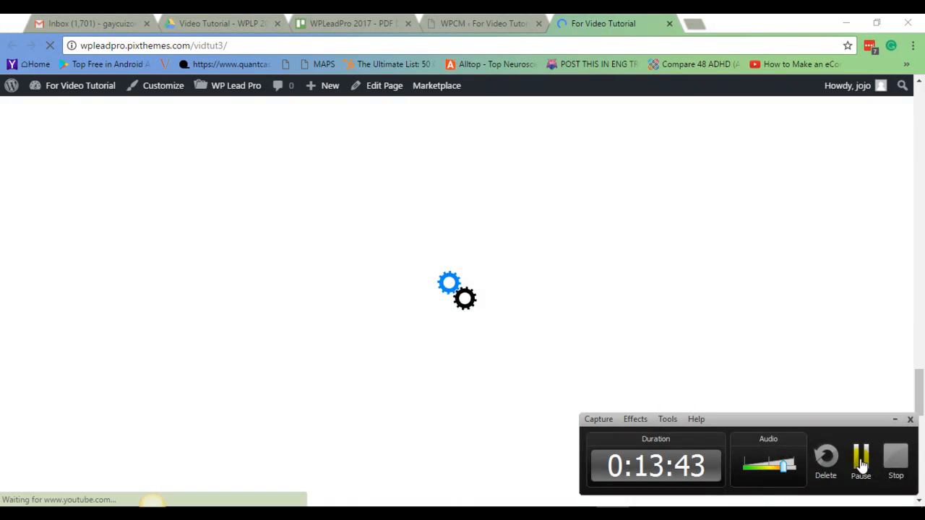
scroll(479, 349, "down", 5)
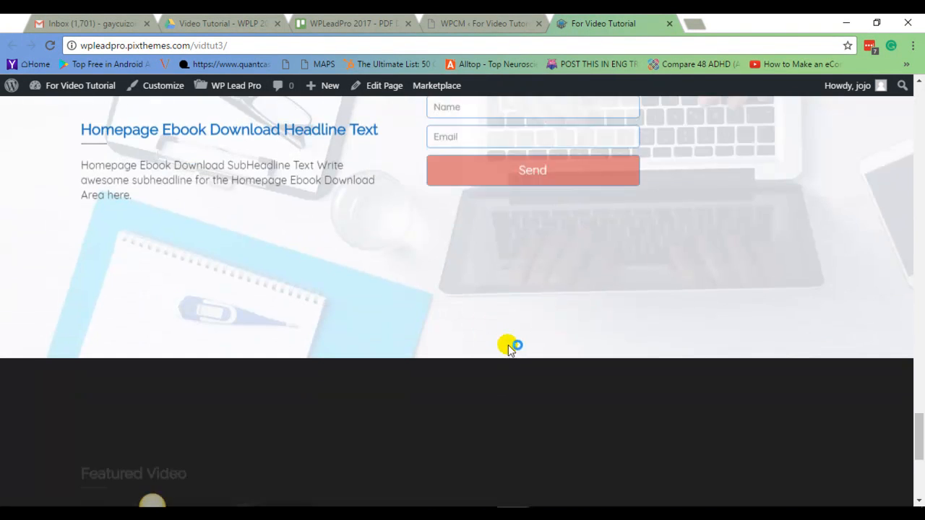
scroll(516, 351, "up", 3)
scroll(527, 357, "down", 2)
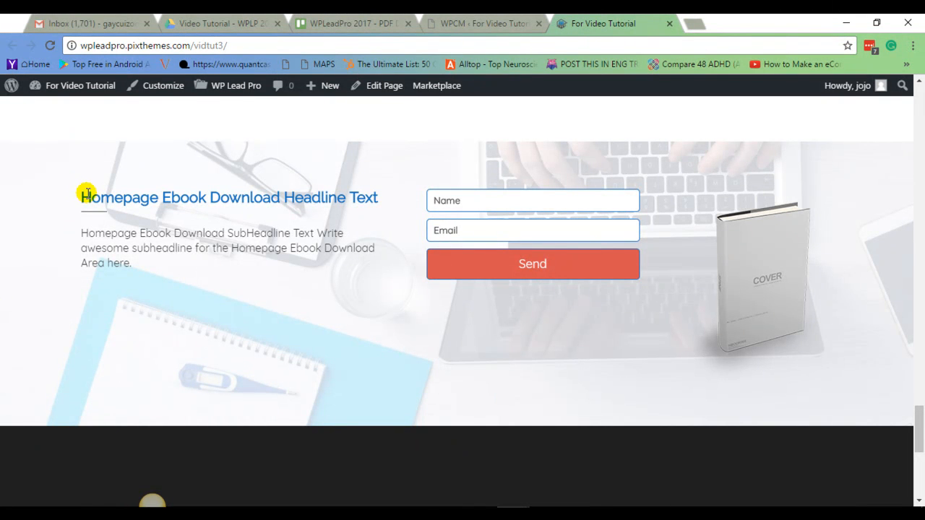
left_click_drag(82, 193, 369, 195)
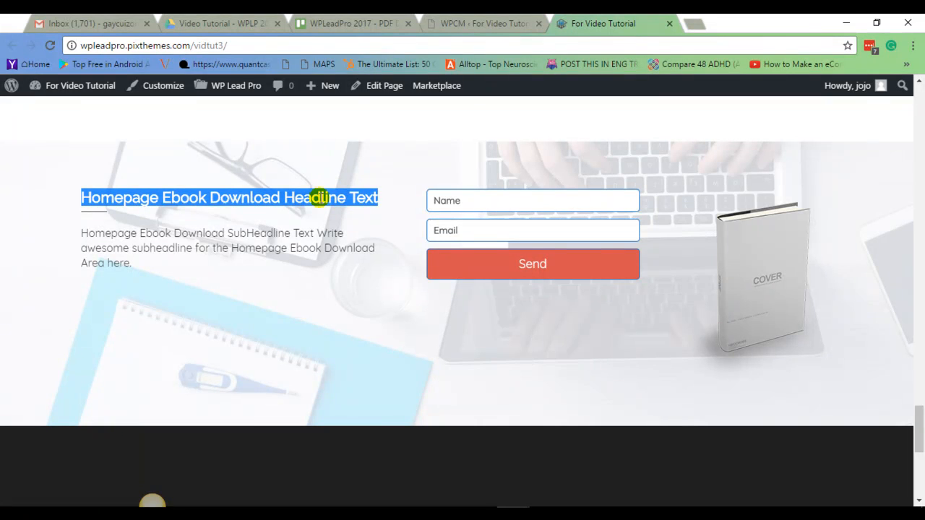
left_click_drag(81, 233, 139, 257)
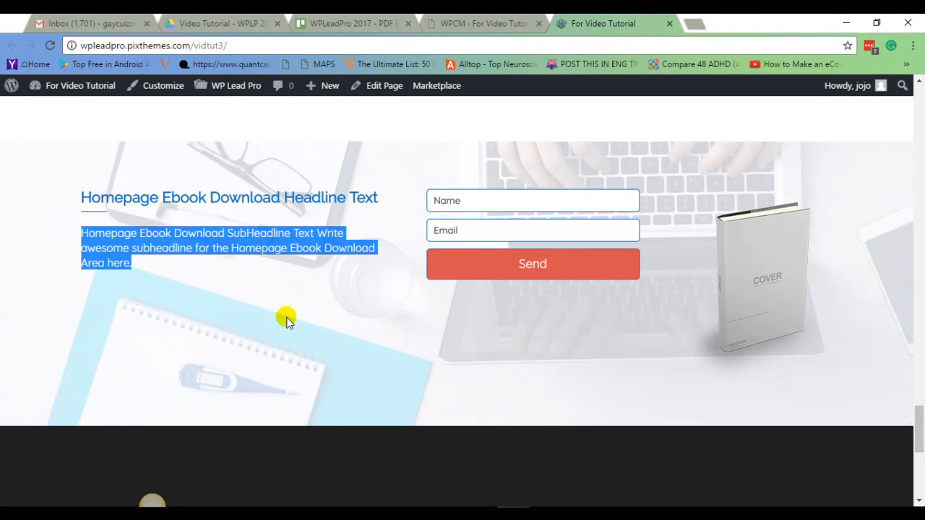
left_click(511, 201)
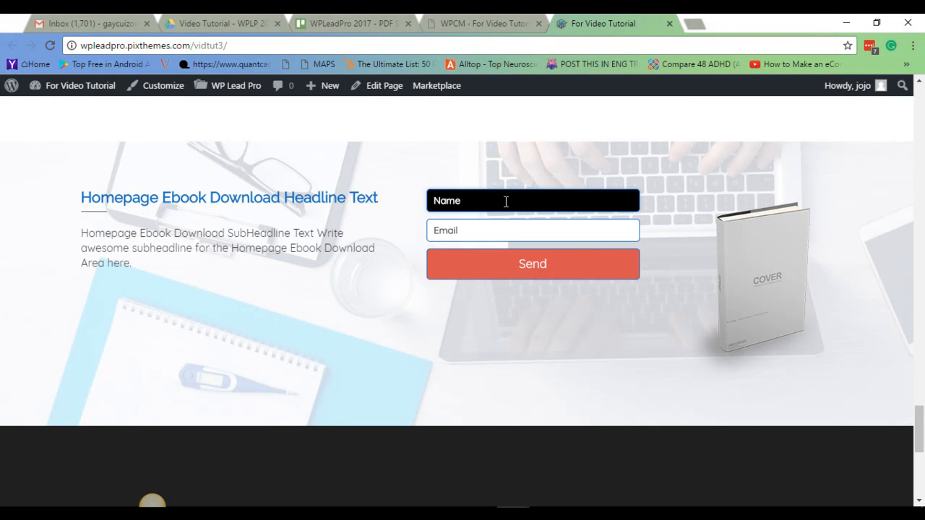
left_click(496, 229)
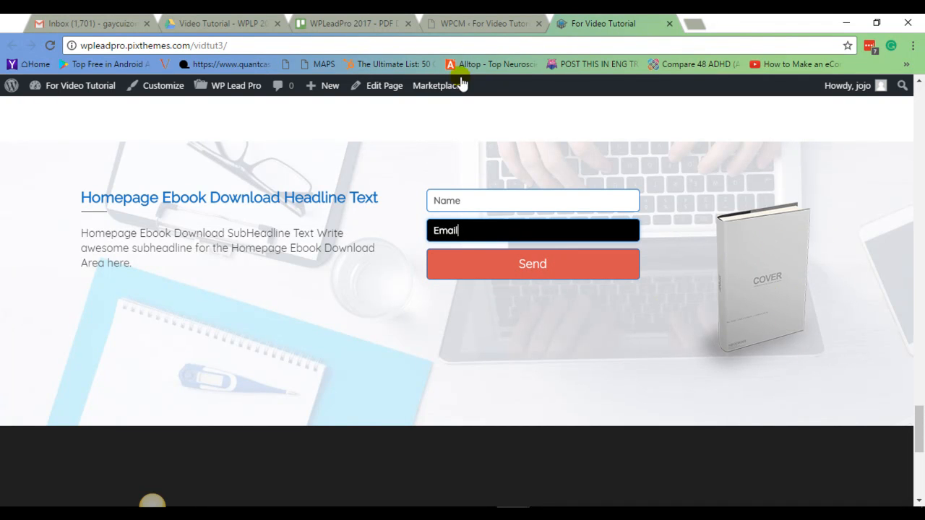
Return to the Pro Version settings and scroll through them.
left_click(482, 23)
scroll(739, 295, "down", 3)
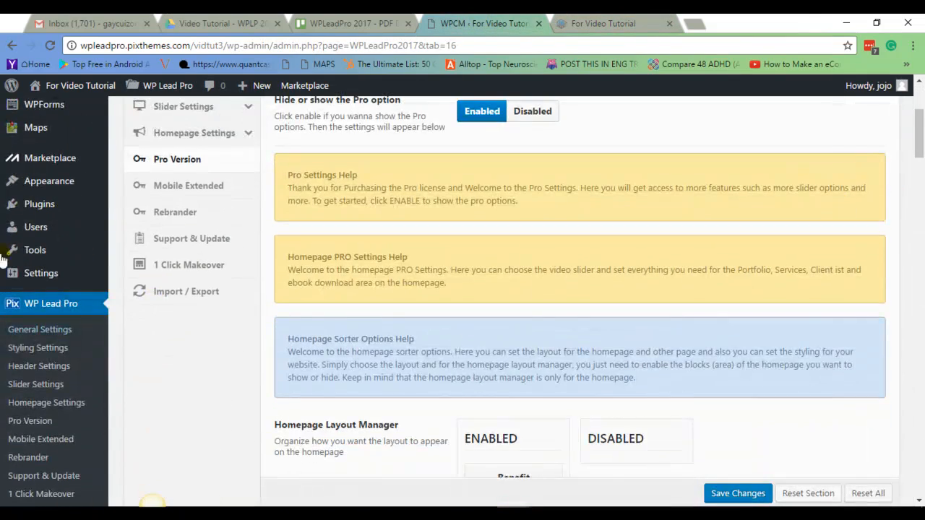
left_click_drag(920, 141, 920, 411)
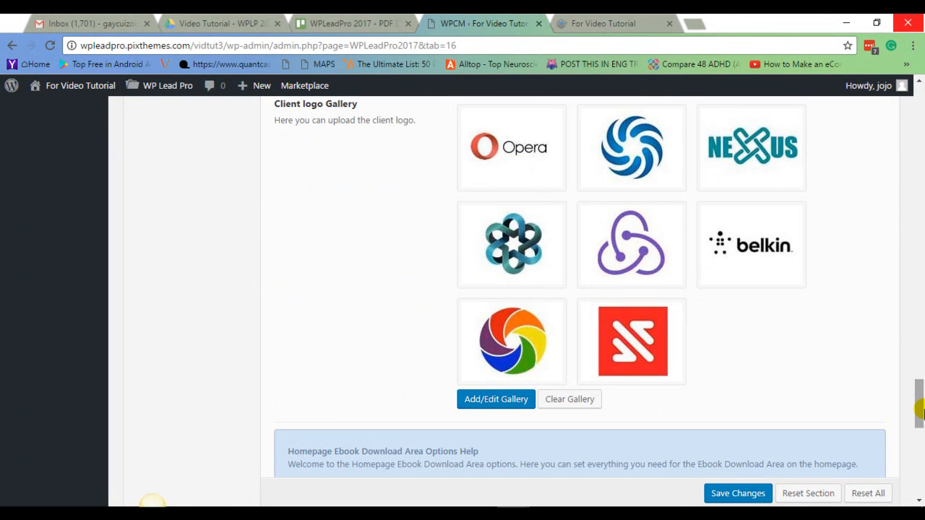